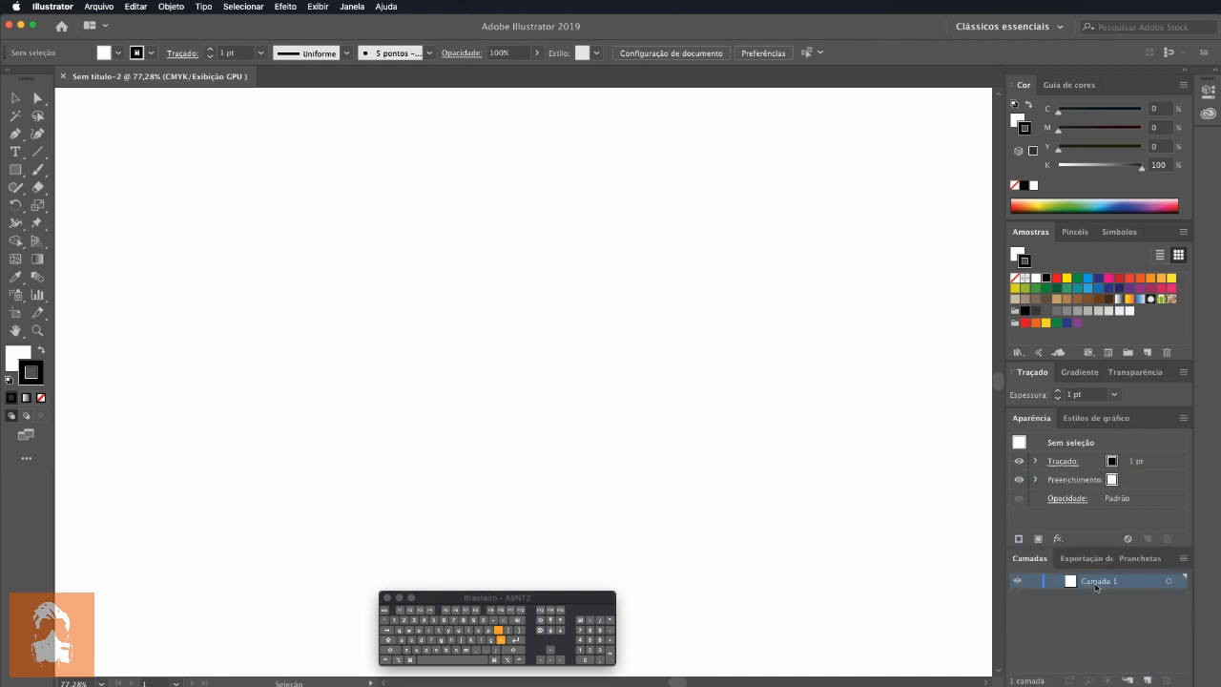
# Step: Draw a rectangle about 10.2 by 7.7 cm on the artboard and expand Camada 1 to list its contents
pyautogui.click(18, 171)
pyautogui.moveTo(276, 223); pyautogui.dragTo(476, 374)
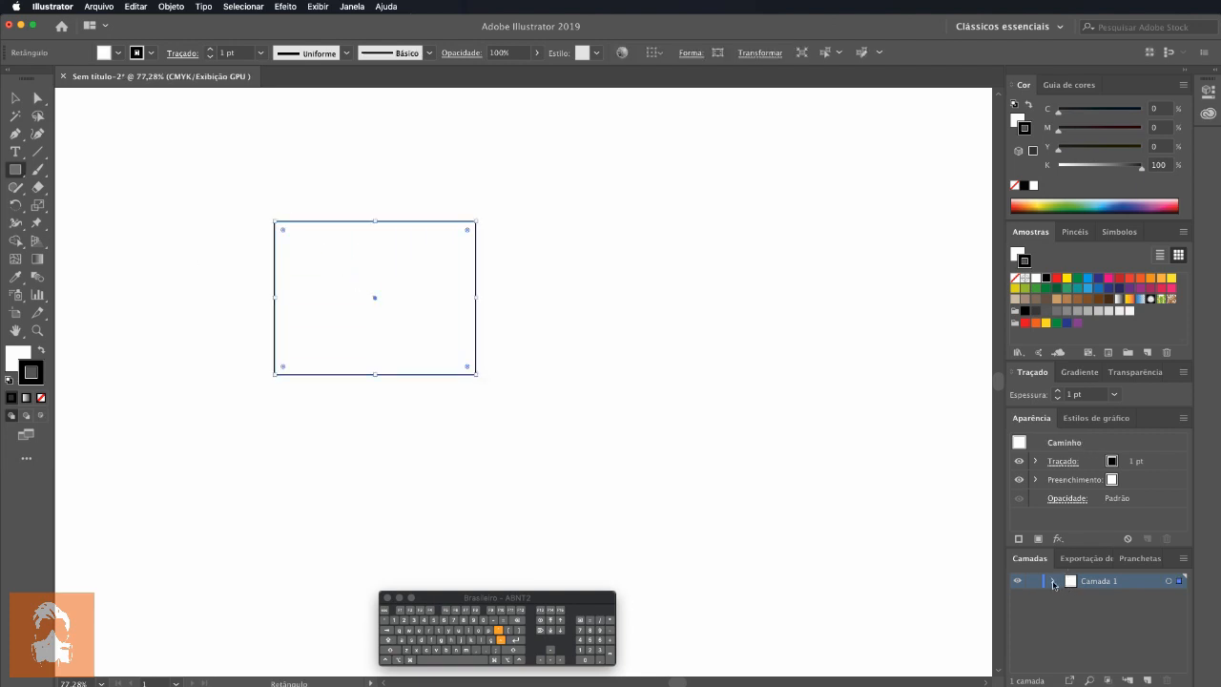
pyautogui.click(1052, 582)
pyautogui.click(1053, 582)
pyautogui.click(1053, 582)
# Step: Draw a circle about 8.3 cm in diameter to the right of the rectangle, with a magenta fill and black stroke
pyautogui.moveTo(22, 173); pyautogui.dragTo(109, 202)
pyautogui.moveTo(639, 231); pyautogui.dragTo(804, 394)
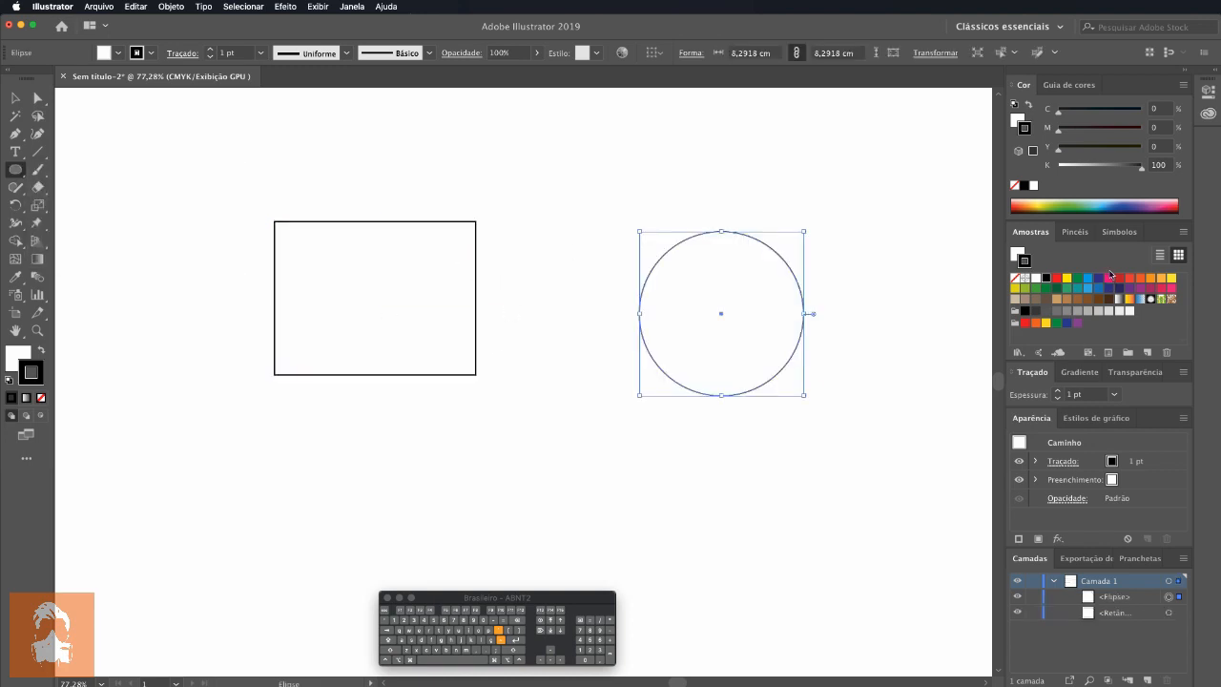
pyautogui.click(1109, 277)
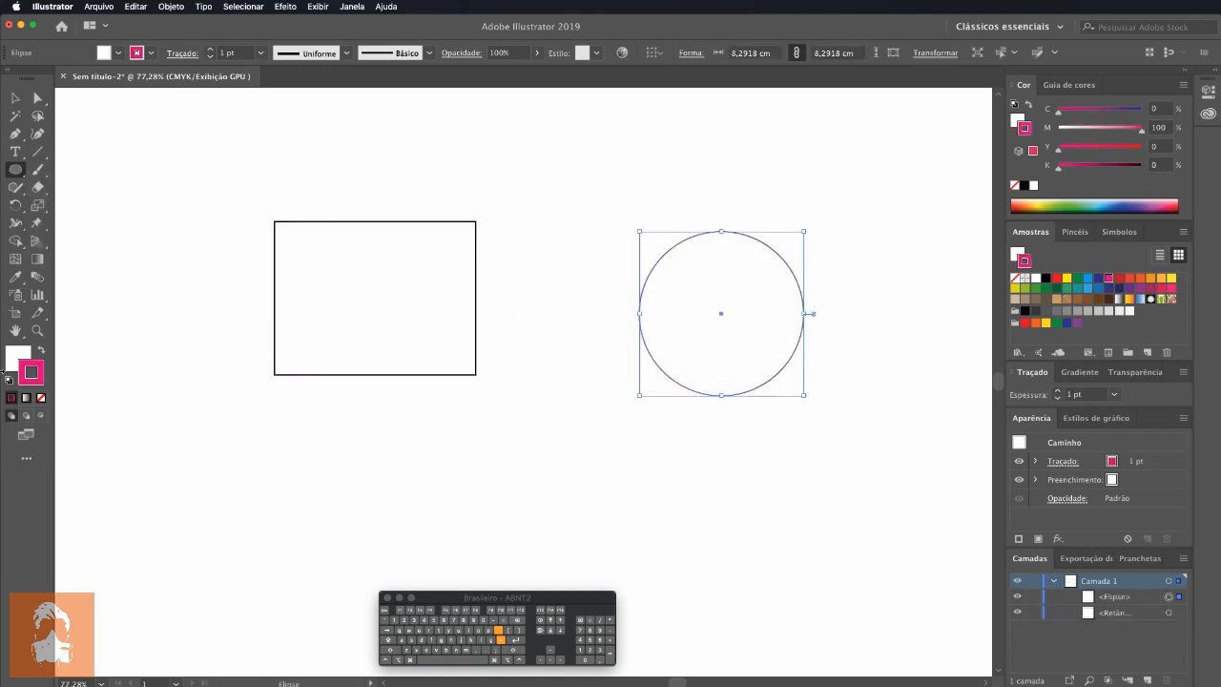
pyautogui.hotkey('shift', 'x')
pyautogui.click(1046, 278)
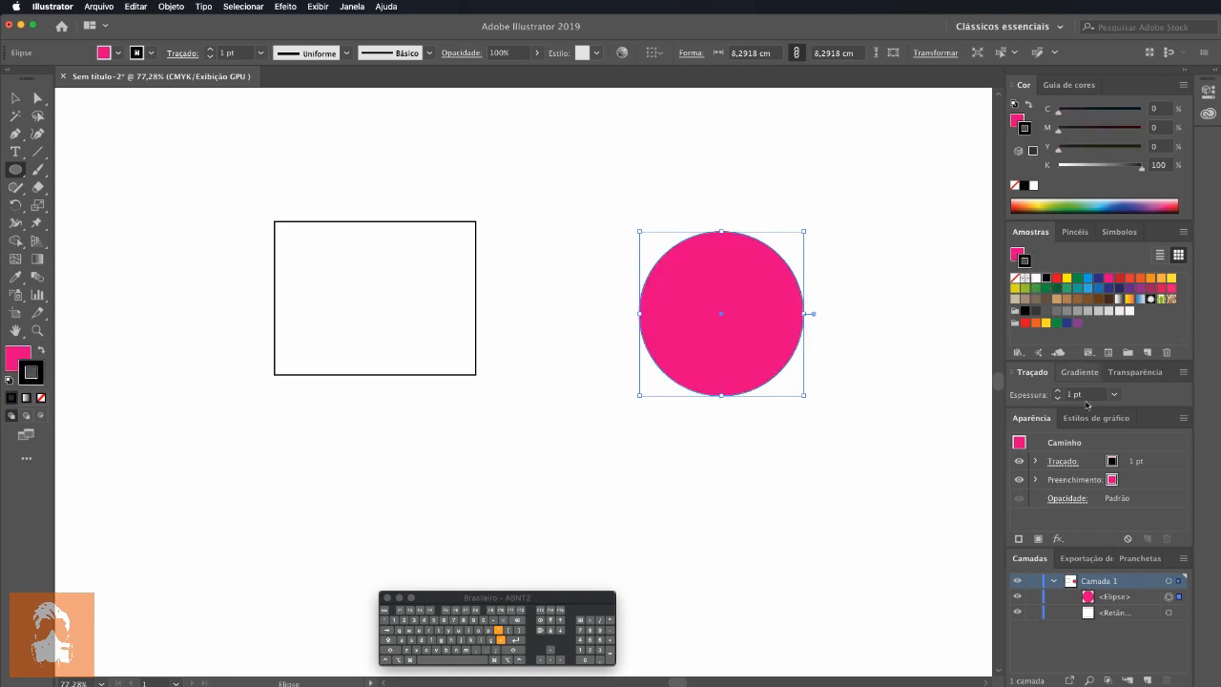
# Step: Select the rectangle and fill it with the dark green swatch, keeping the fill rather than the stroke active
pyautogui.click(1098, 615)
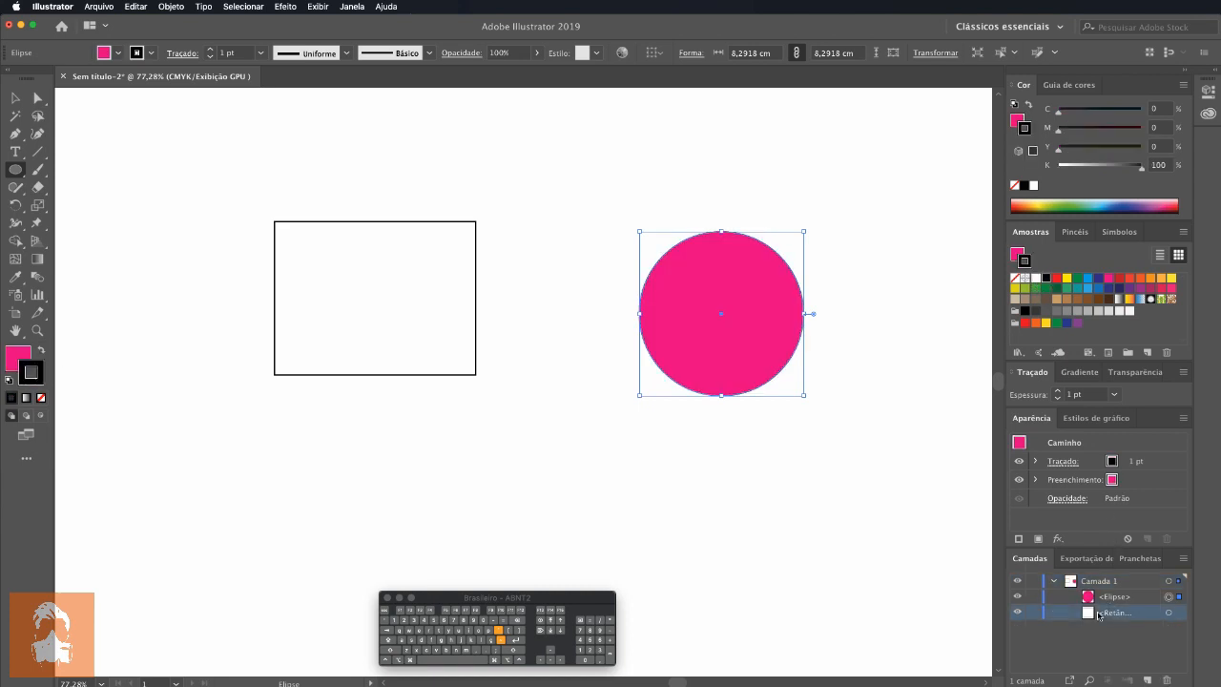
pyautogui.click(15, 97)
pyautogui.click(378, 267)
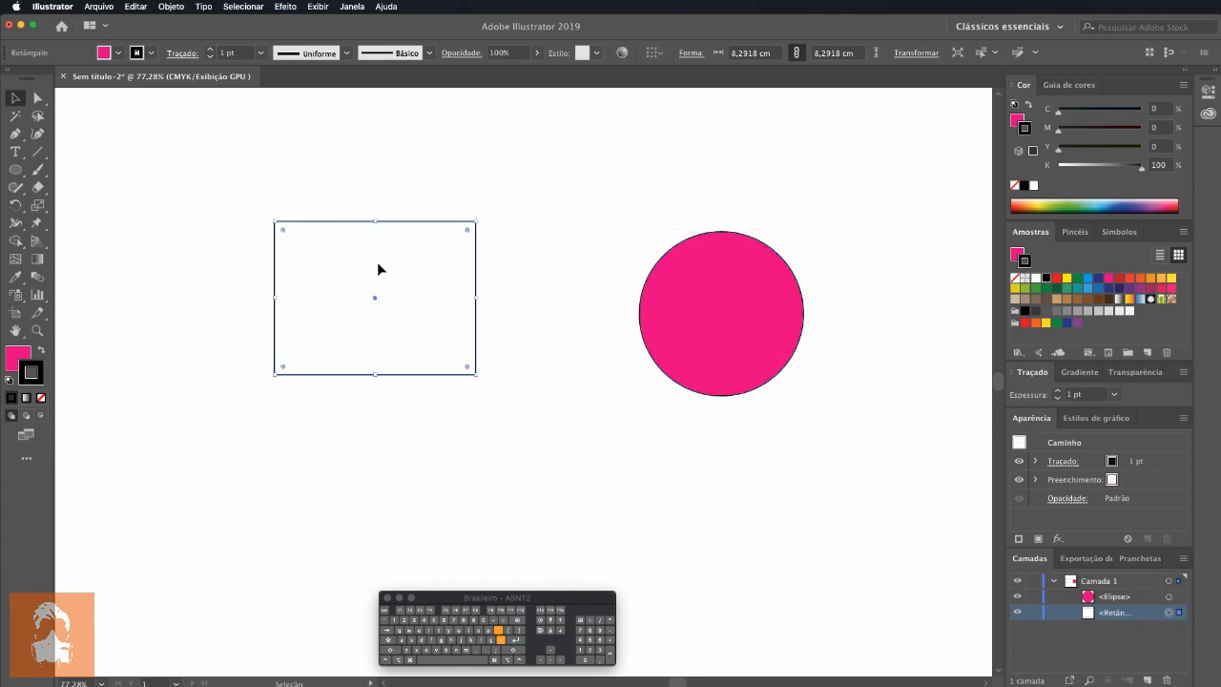
pyautogui.click(1017, 255)
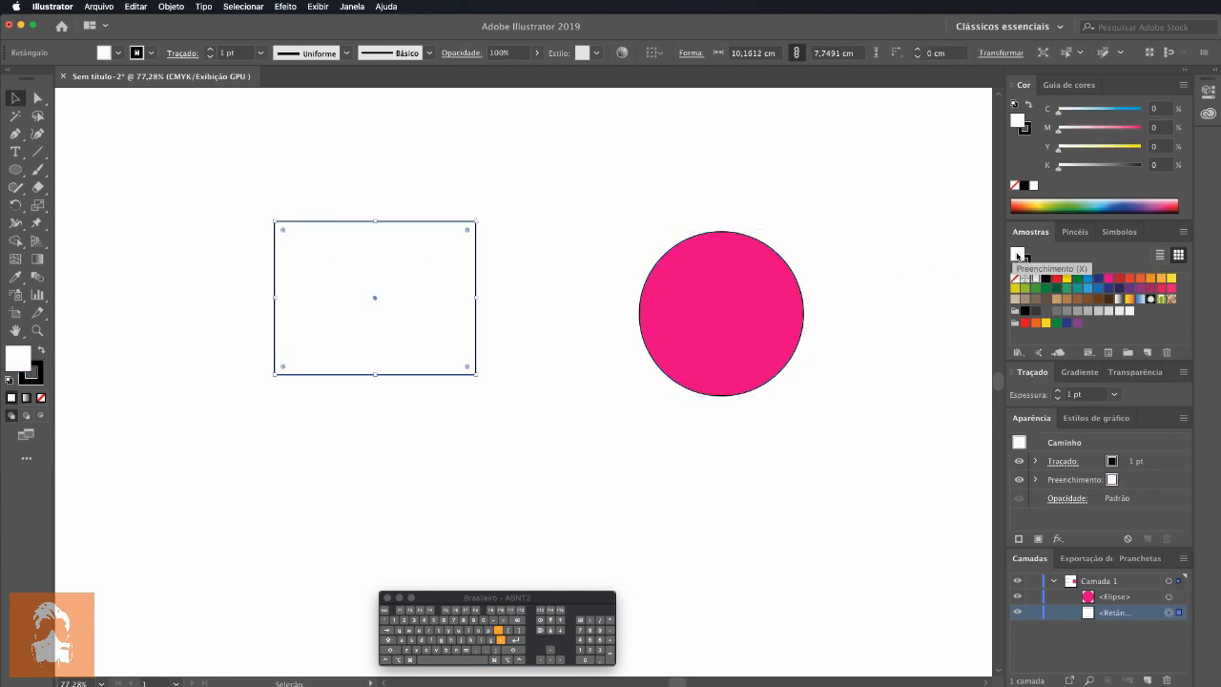
pyautogui.click(1025, 262)
pyautogui.click(1018, 255)
pyautogui.click(1025, 262)
pyautogui.click(1017, 255)
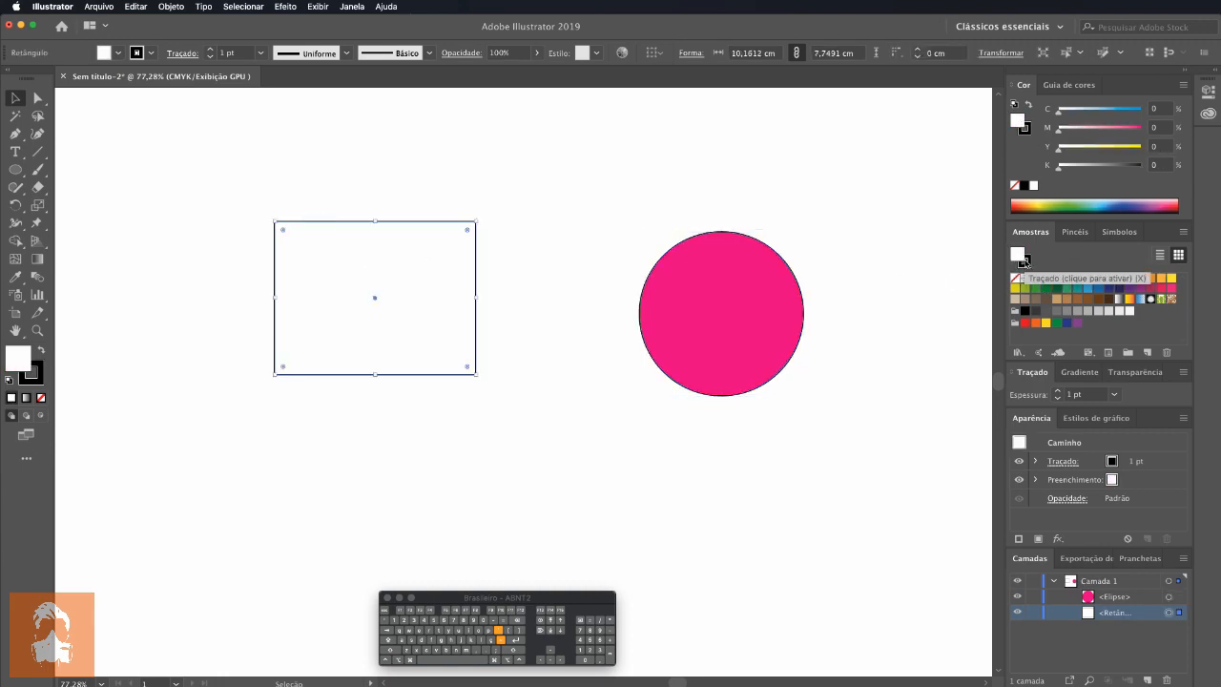
pyautogui.click(1026, 262)
pyautogui.click(1017, 254)
pyautogui.click(1055, 288)
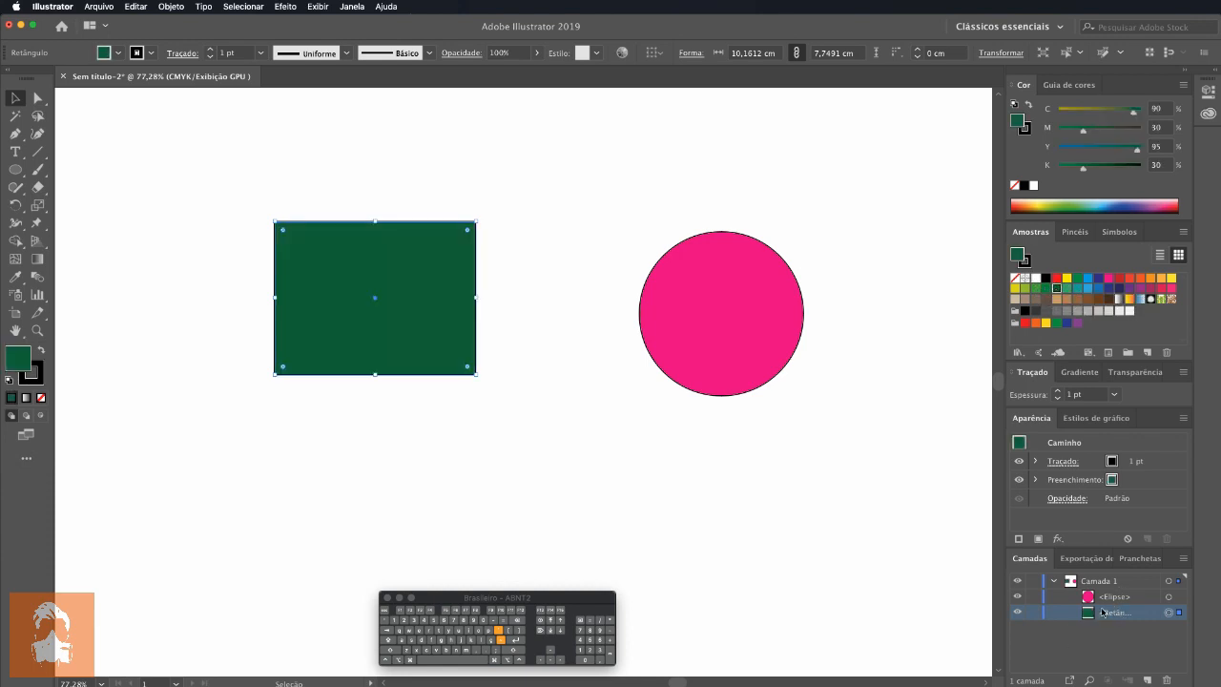
# Step: Draw a star about 12.8 cm wide over the rectangle and fill it with yellow
pyautogui.click(15, 170)
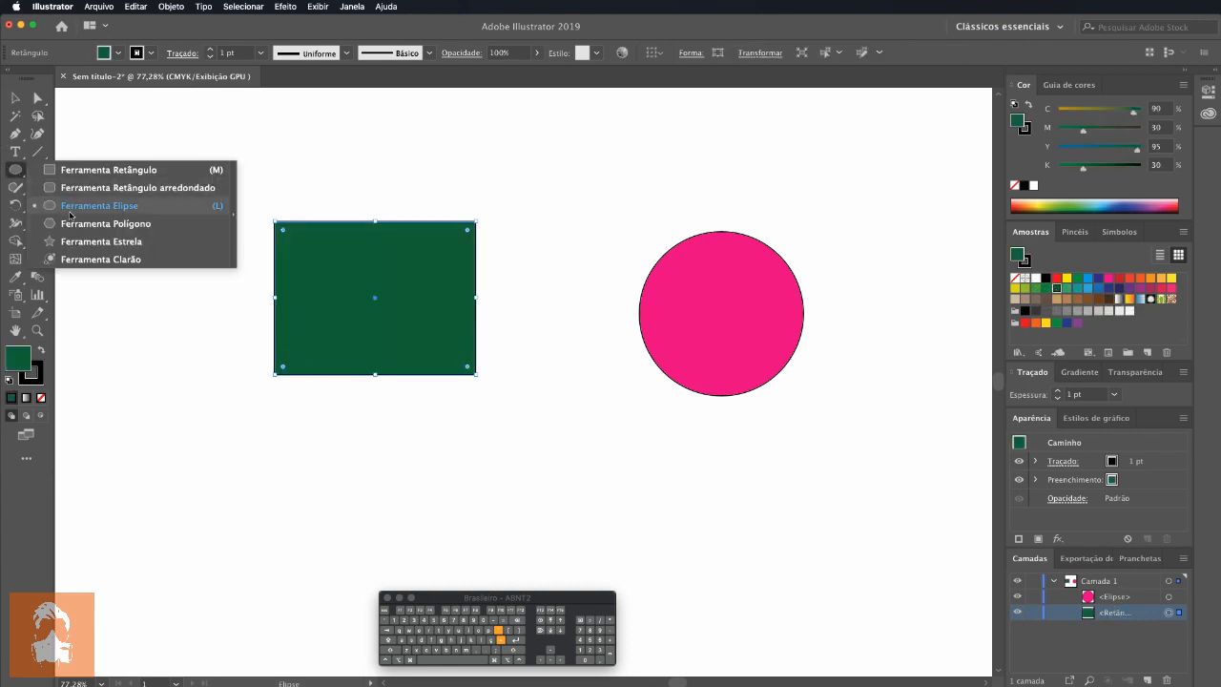
pyautogui.click(101, 241)
pyautogui.moveTo(463, 278); pyautogui.dragTo(555, 373)
pyautogui.click(1067, 278)
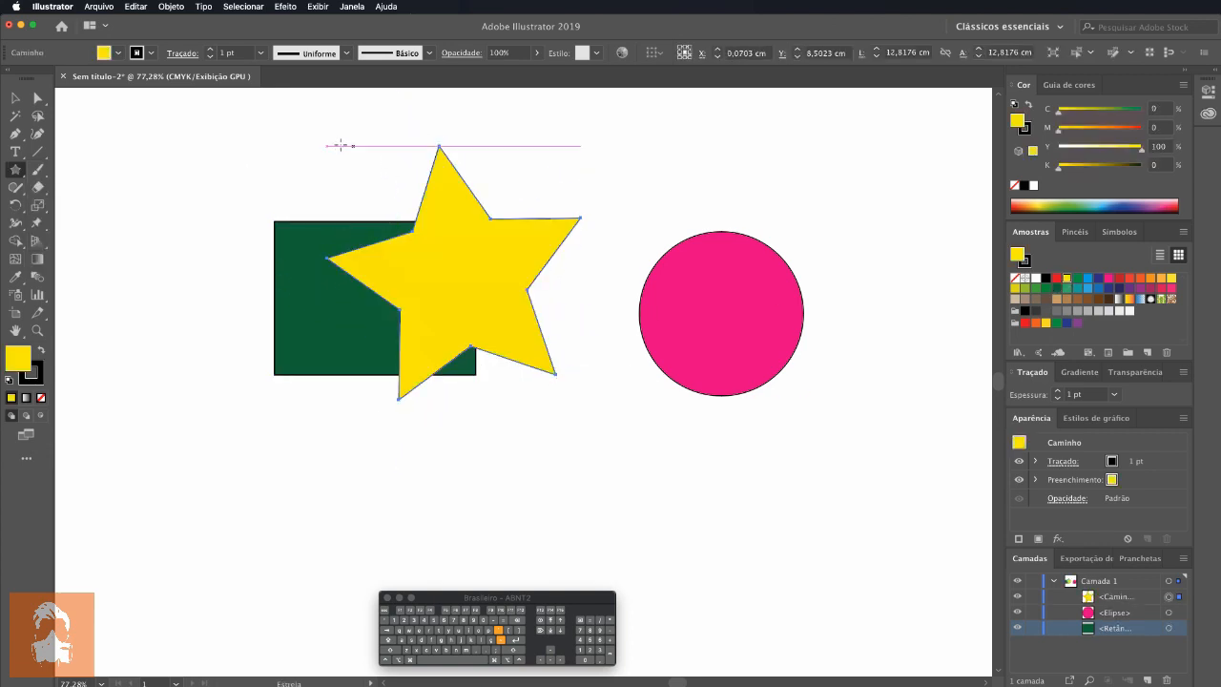
# Step: Reposition the star and the circle so the star overlaps both the green rectangle and the pink circle, and deselect everything
pyautogui.press('v')
pyautogui.moveTo(506, 297); pyautogui.dragTo(548, 340)
pyautogui.moveTo(720, 329); pyautogui.dragTo(646, 312)
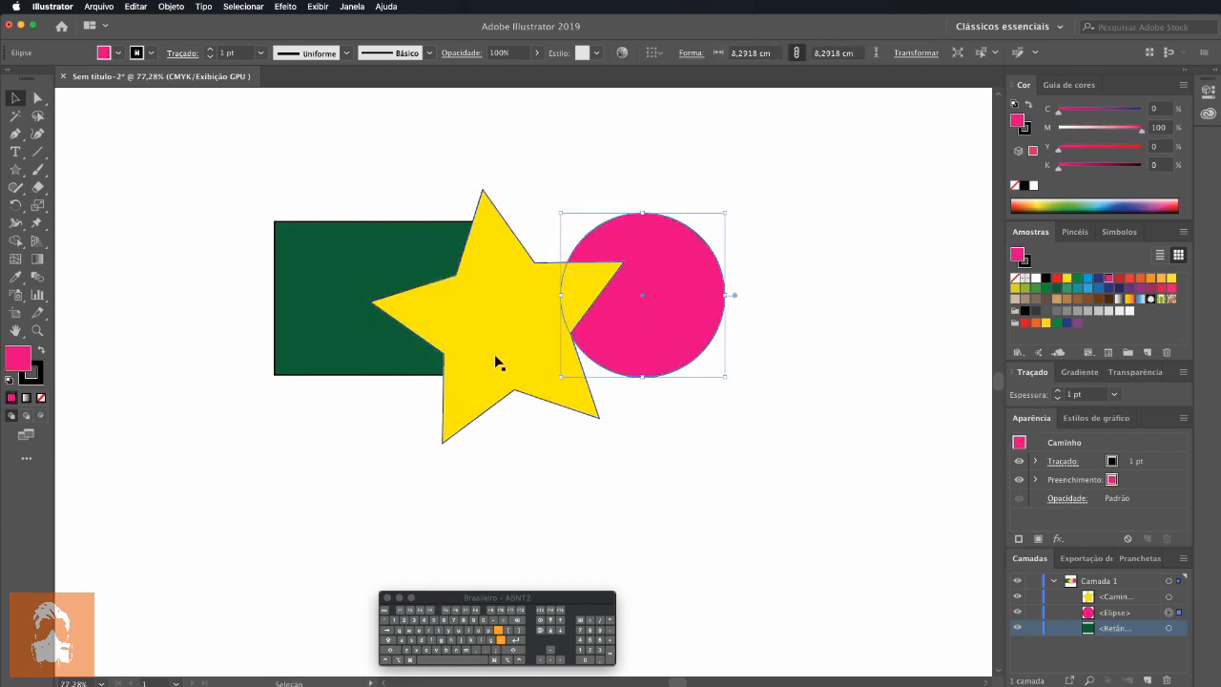
pyautogui.click(661, 482)
pyautogui.moveTo(488, 316); pyautogui.dragTo(517, 313)
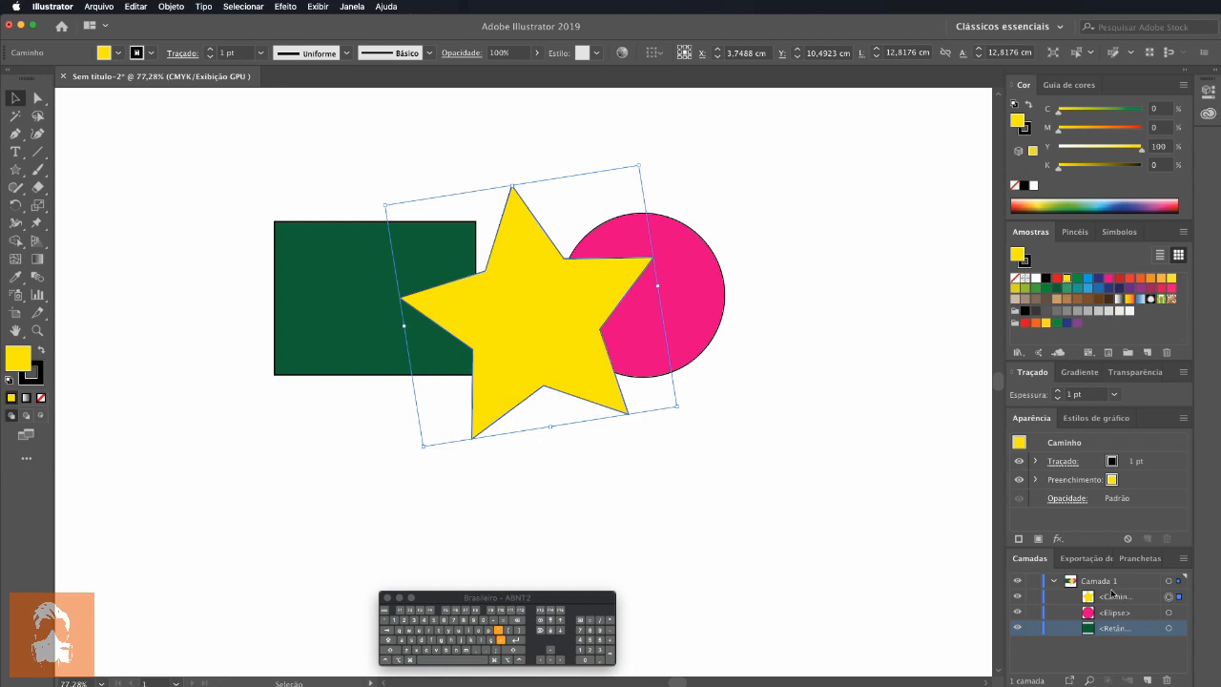
pyautogui.click(1110, 612)
pyautogui.click(779, 492)
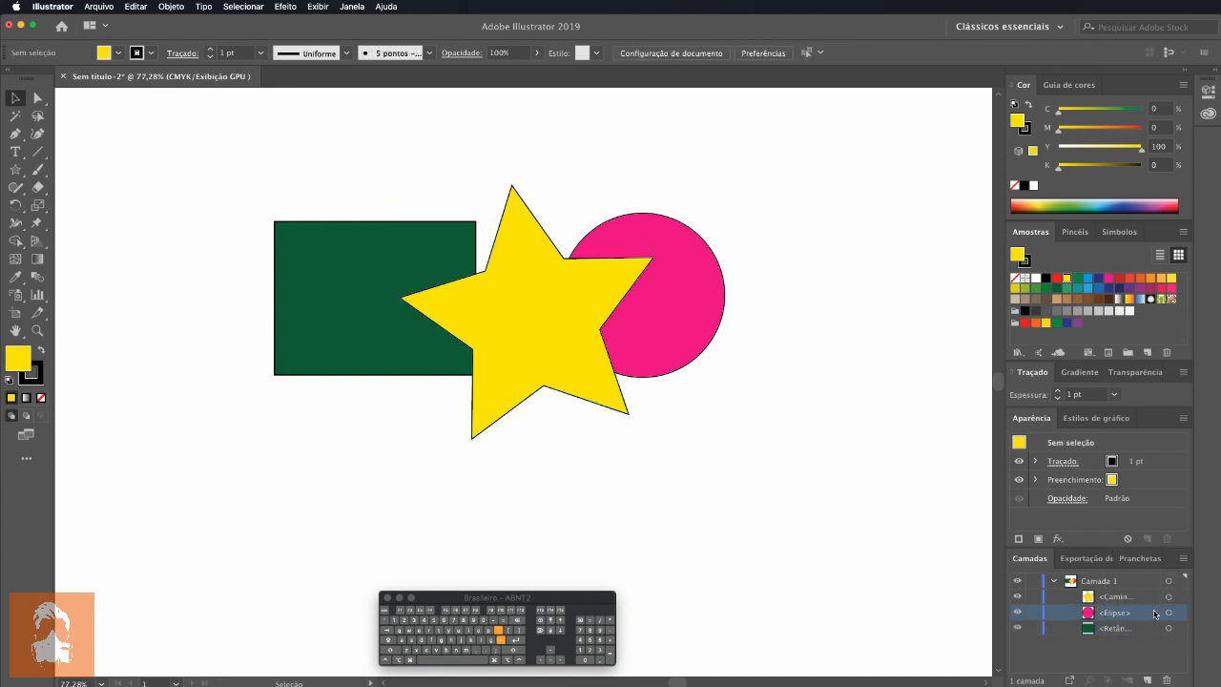
# Step: Move the star to the bottom of Camada 1's stacking order and return it to the top
pyautogui.click(1122, 597)
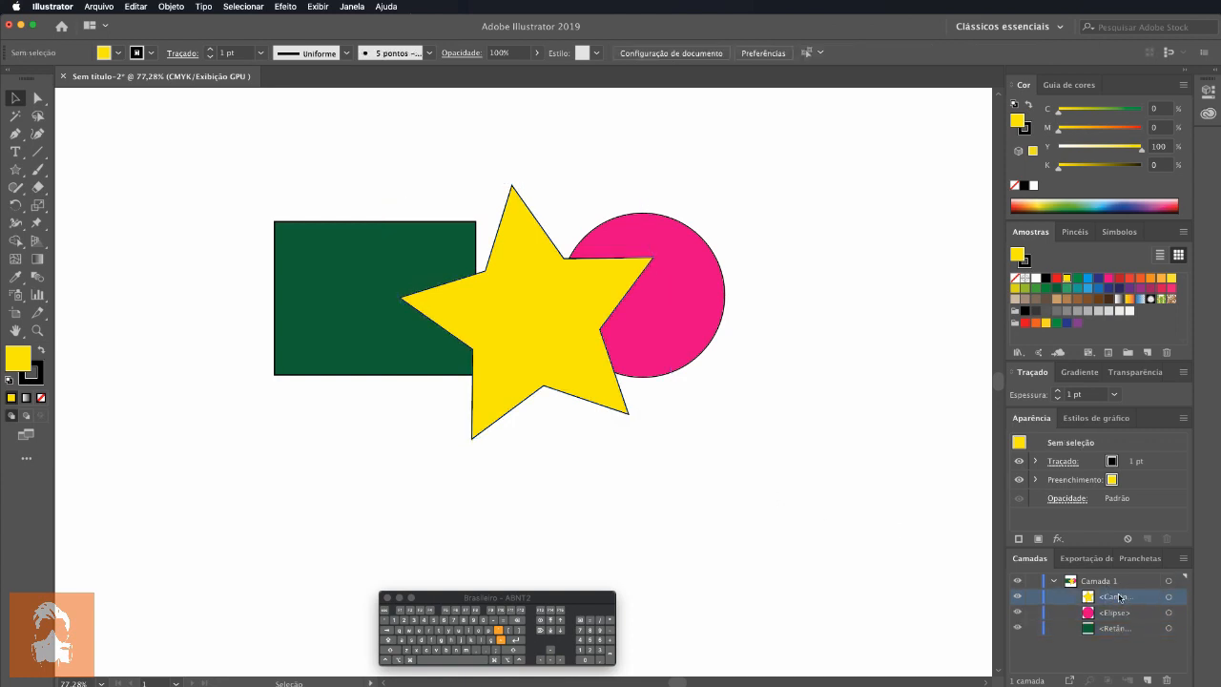
pyautogui.moveTo(1120, 597); pyautogui.dragTo(1115, 636)
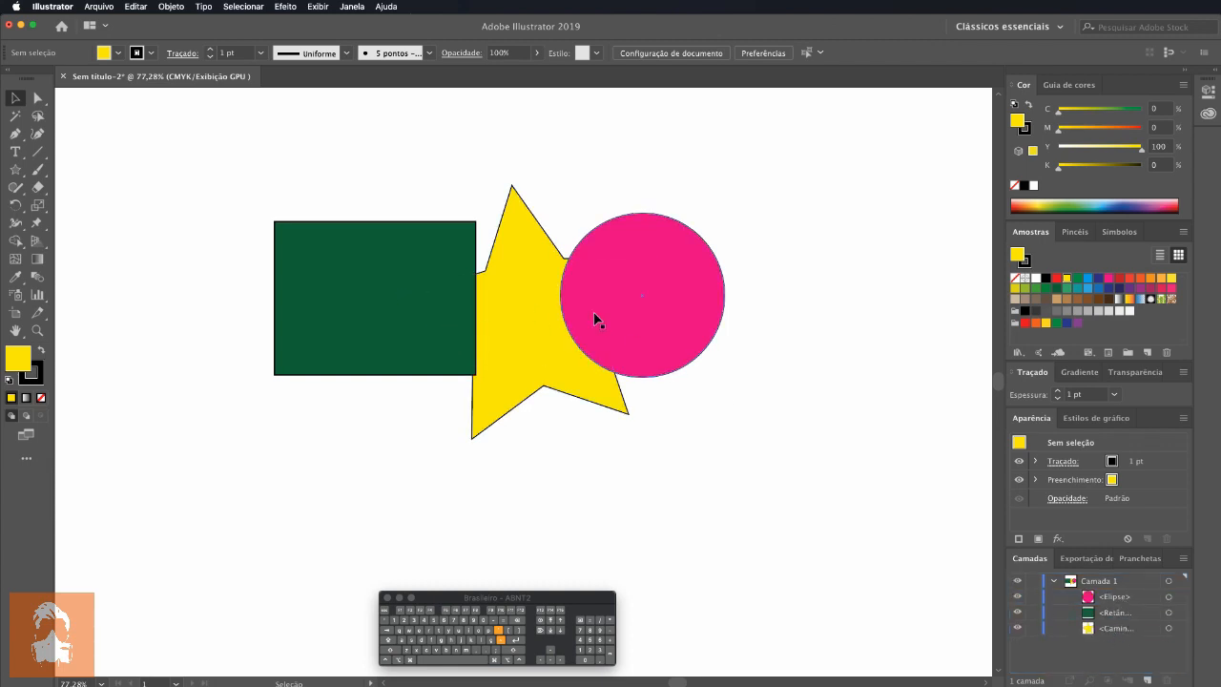
pyautogui.moveTo(1105, 631); pyautogui.dragTo(1108, 606)
pyautogui.moveTo(1108, 612); pyautogui.dragTo(1109, 589)
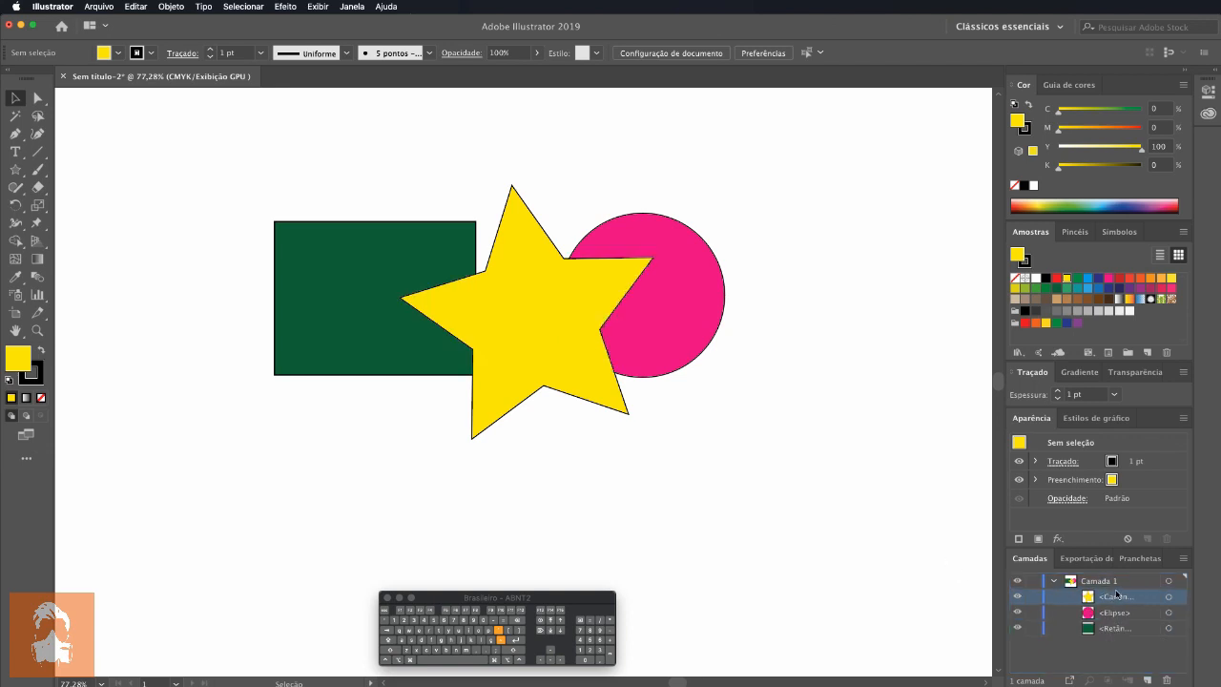
# Step: Rename the yellow star's object in Camada 1 as "Estrela"
pyautogui.doubleClick(1114, 597)
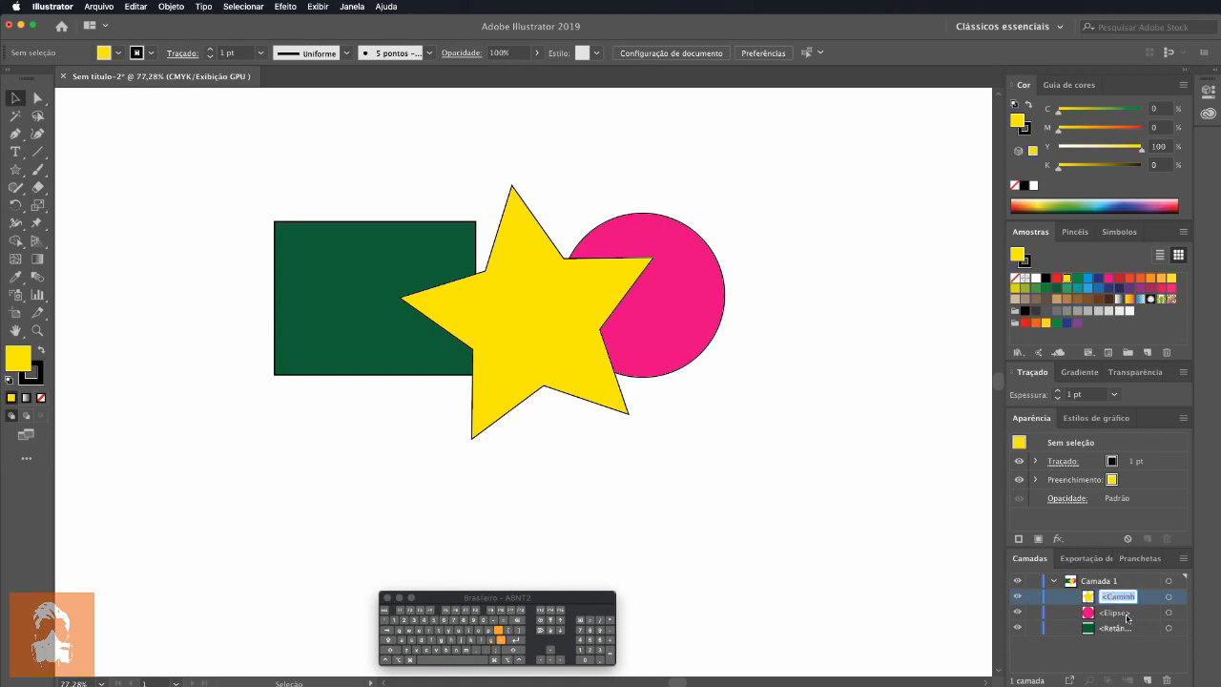
pyautogui.click(1107, 639)
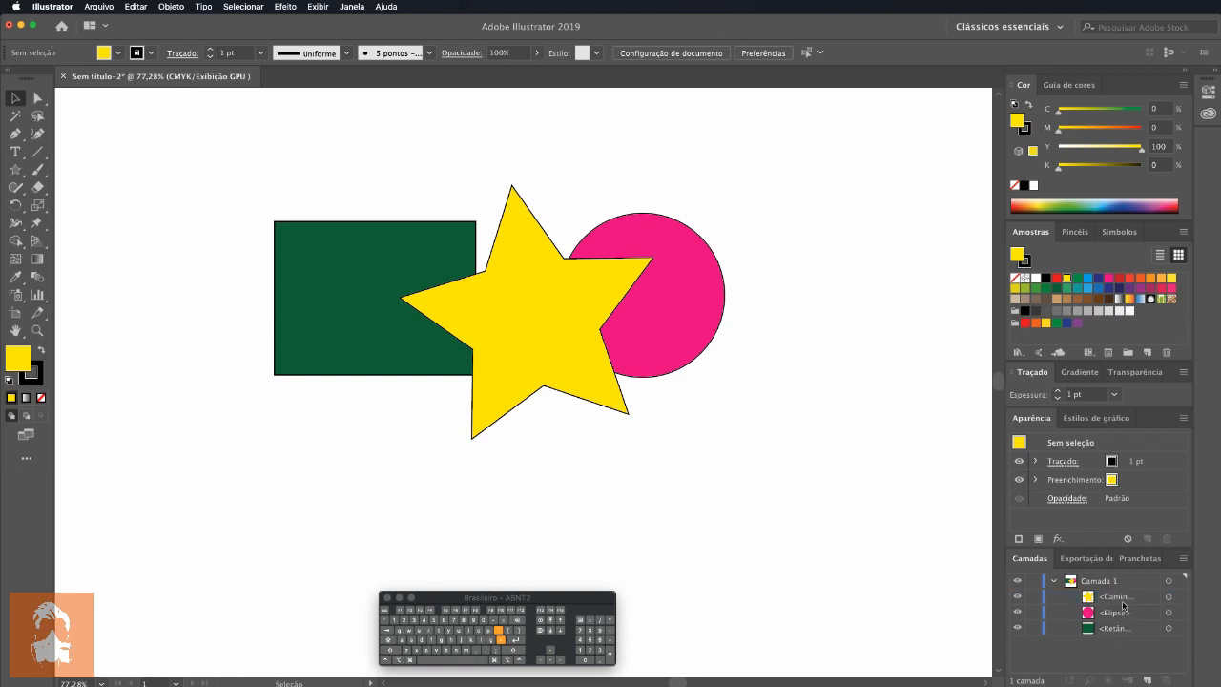
pyautogui.doubleClick(1121, 598)
pyautogui.write('Estrela')
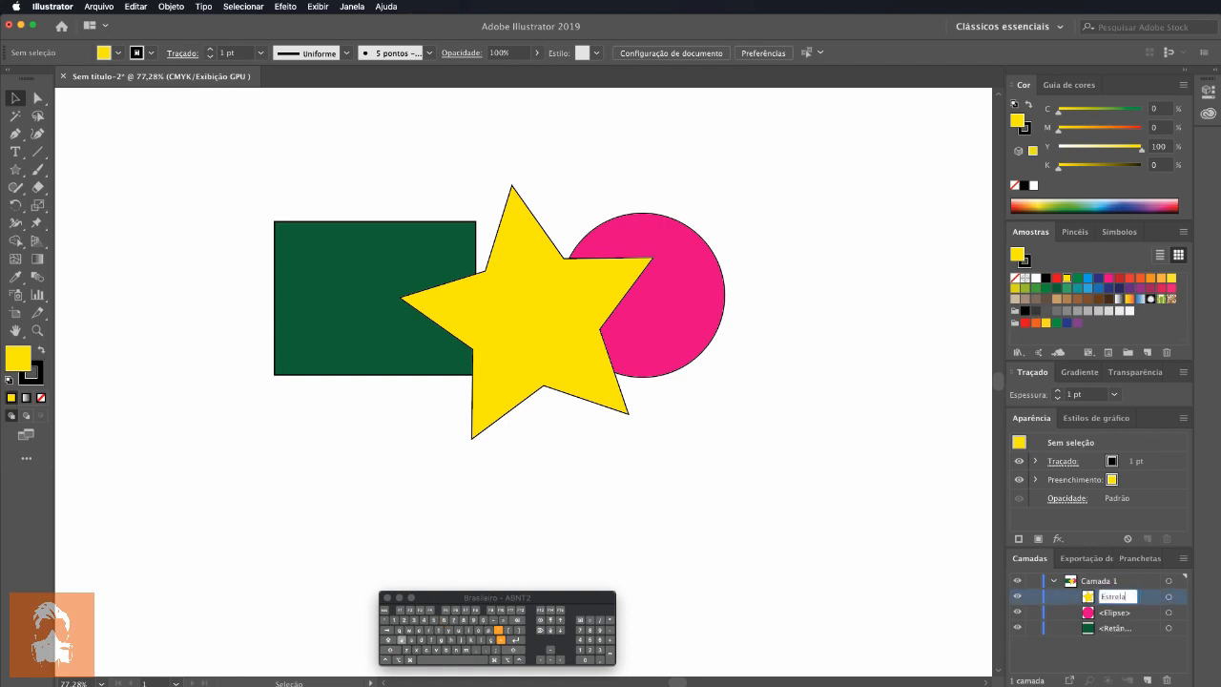
pyautogui.press('Return')
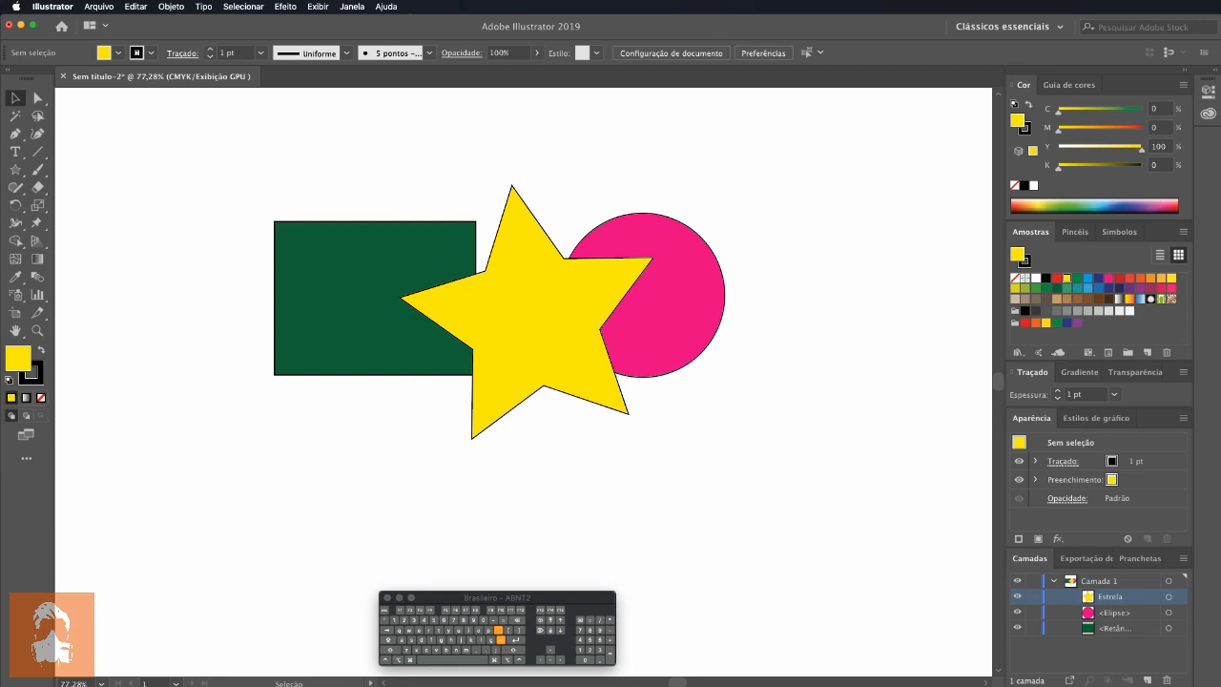
# Step: Rename the pink circle's object in Camada 1 as "Bola Rosa"
pyautogui.doubleClick(1111, 612)
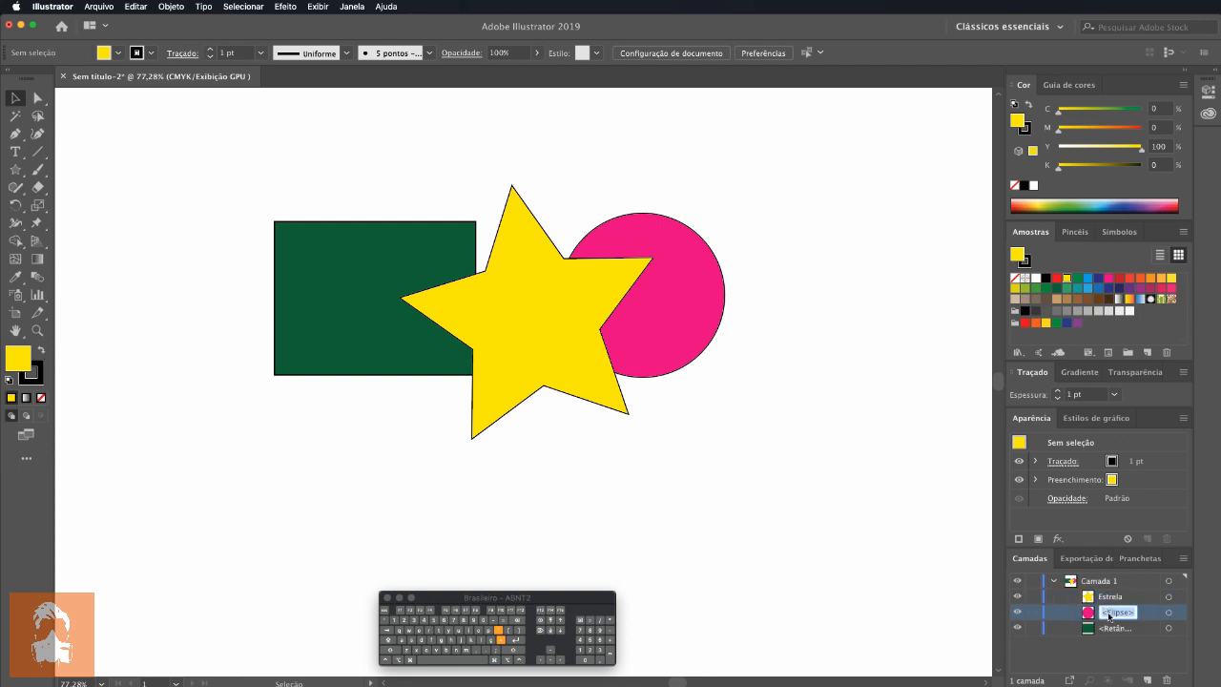
pyautogui.press('shift')
pyautogui.write('Bola Rosa')
pyautogui.press('Return')
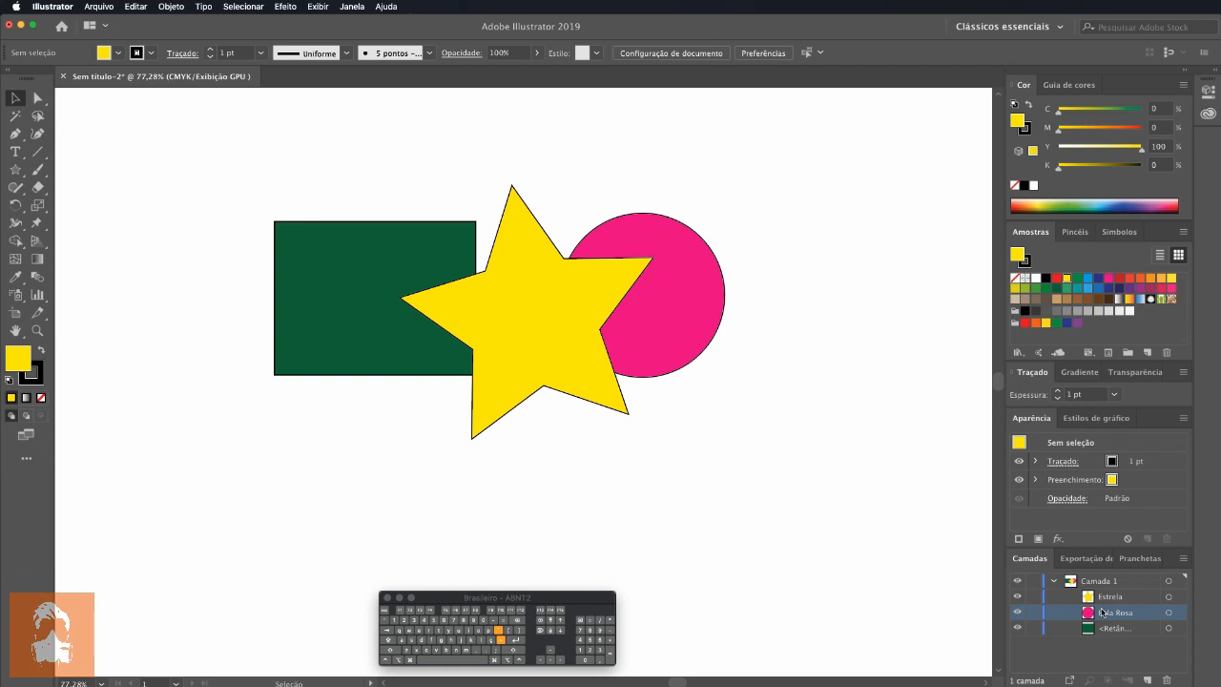
# Step: Collapse Camada 1 and add a new active layer above it
pyautogui.click(1054, 581)
pyautogui.click(1054, 581)
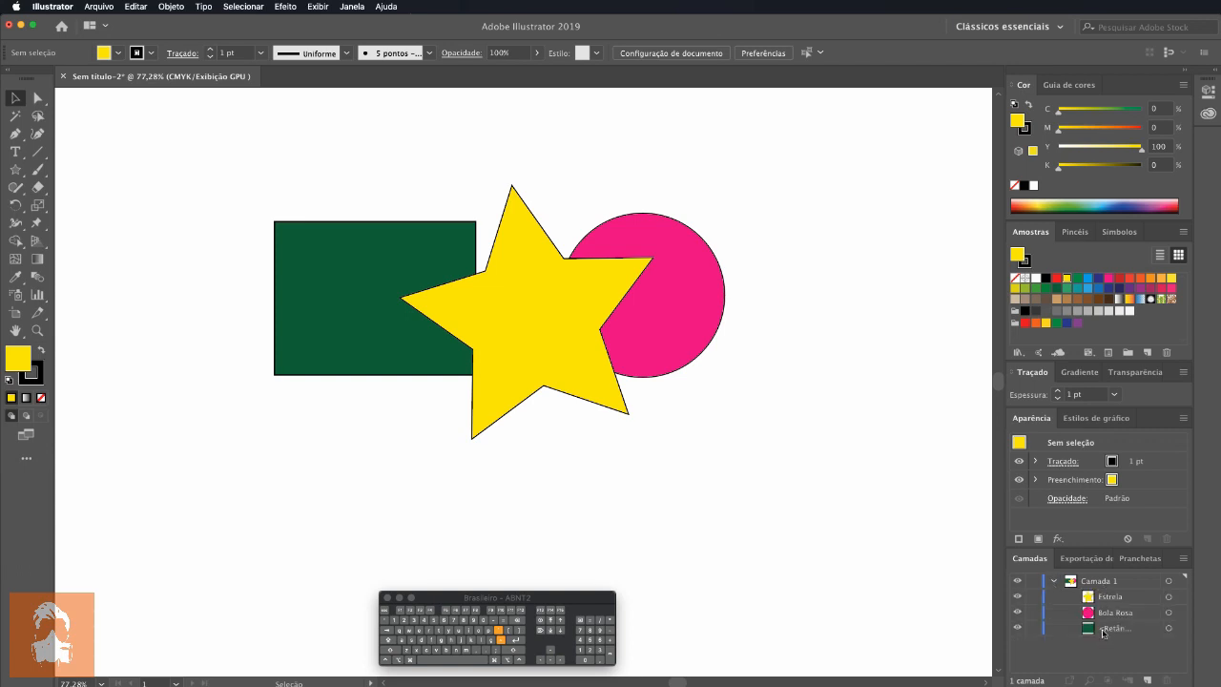
pyautogui.click(1054, 581)
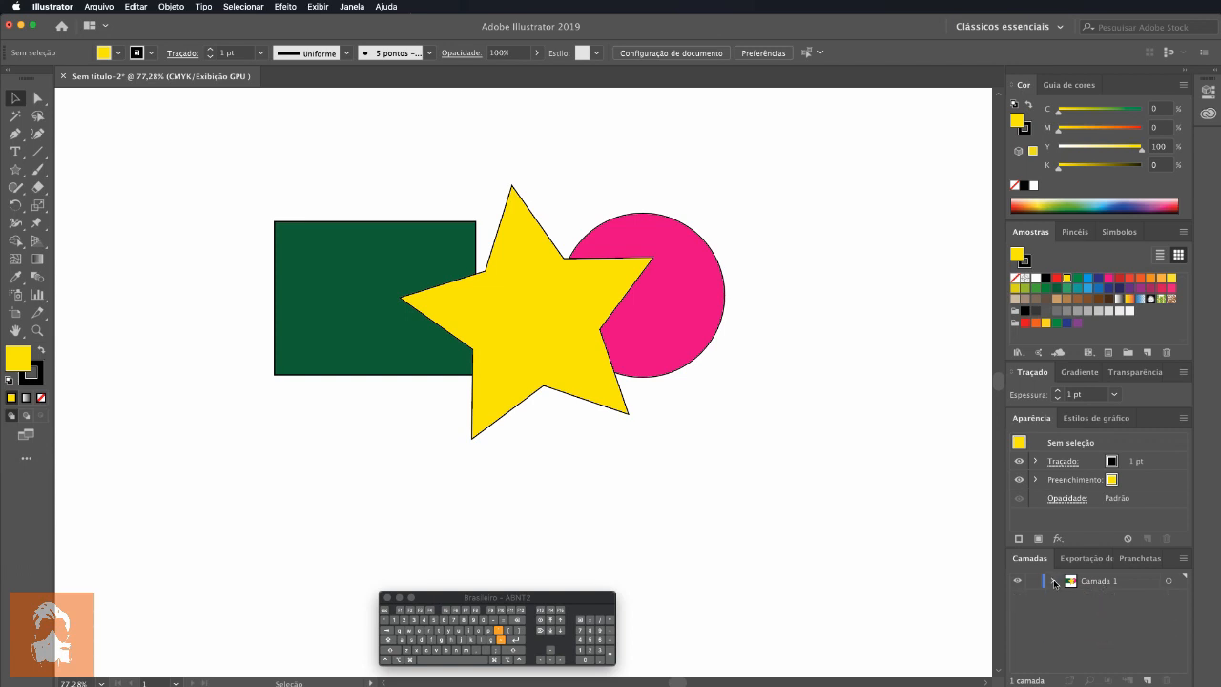
pyautogui.click(1148, 680)
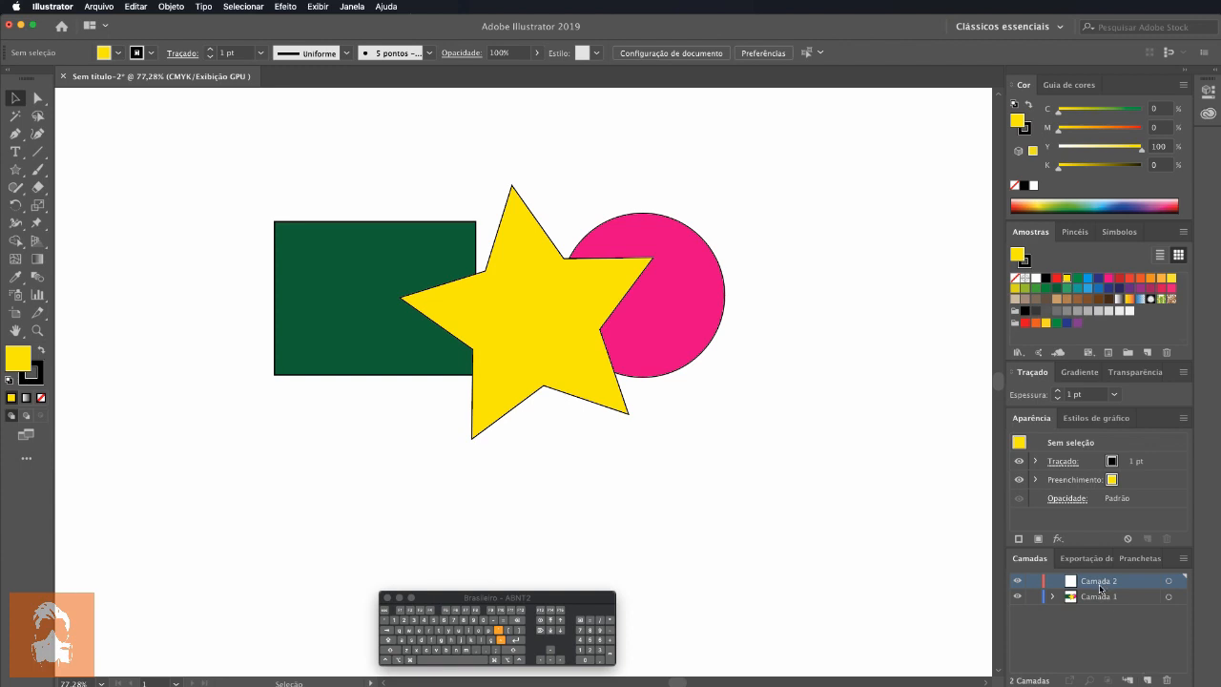
pyautogui.click(1097, 599)
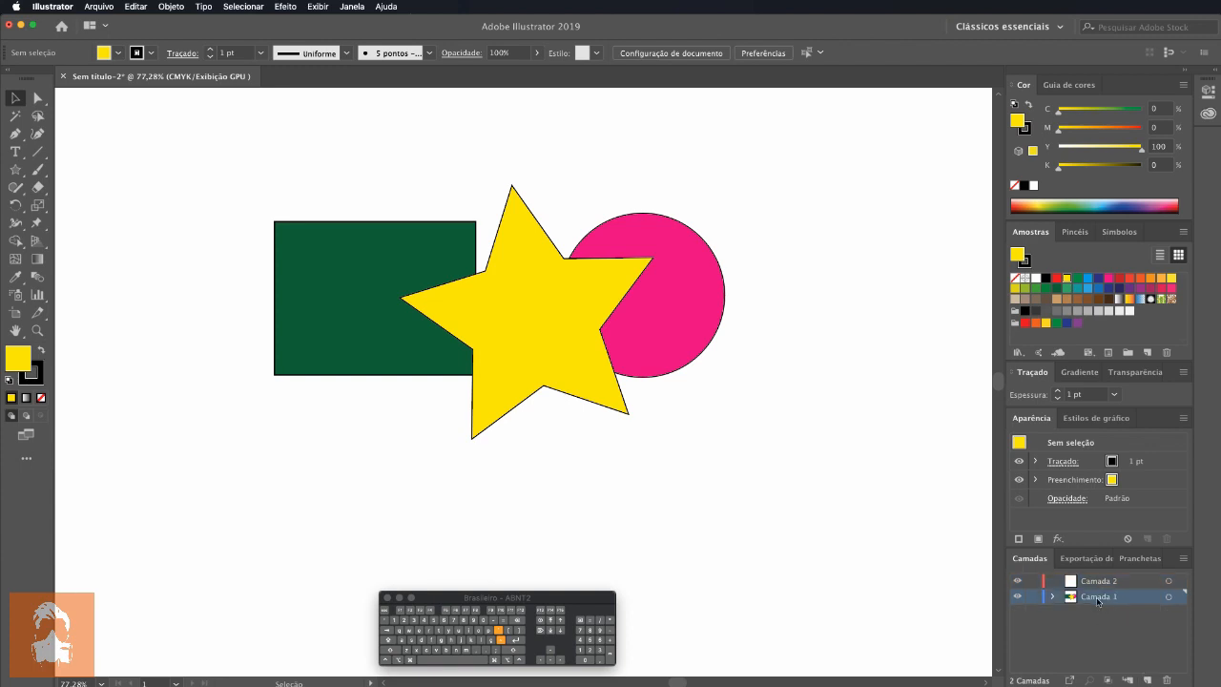
pyautogui.click(1097, 581)
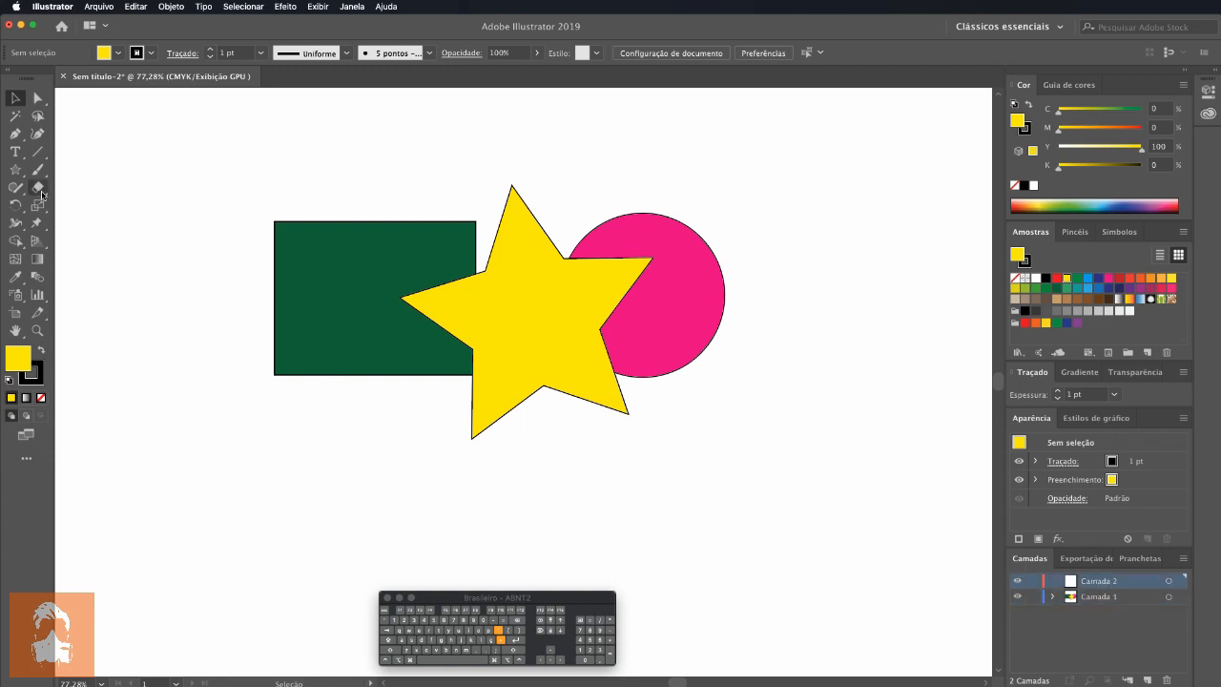
# Step: Draw three red-orange stars on Camada 2, below and to the right of the existing shapes, and check the layer's contents
pyautogui.click(15, 169)
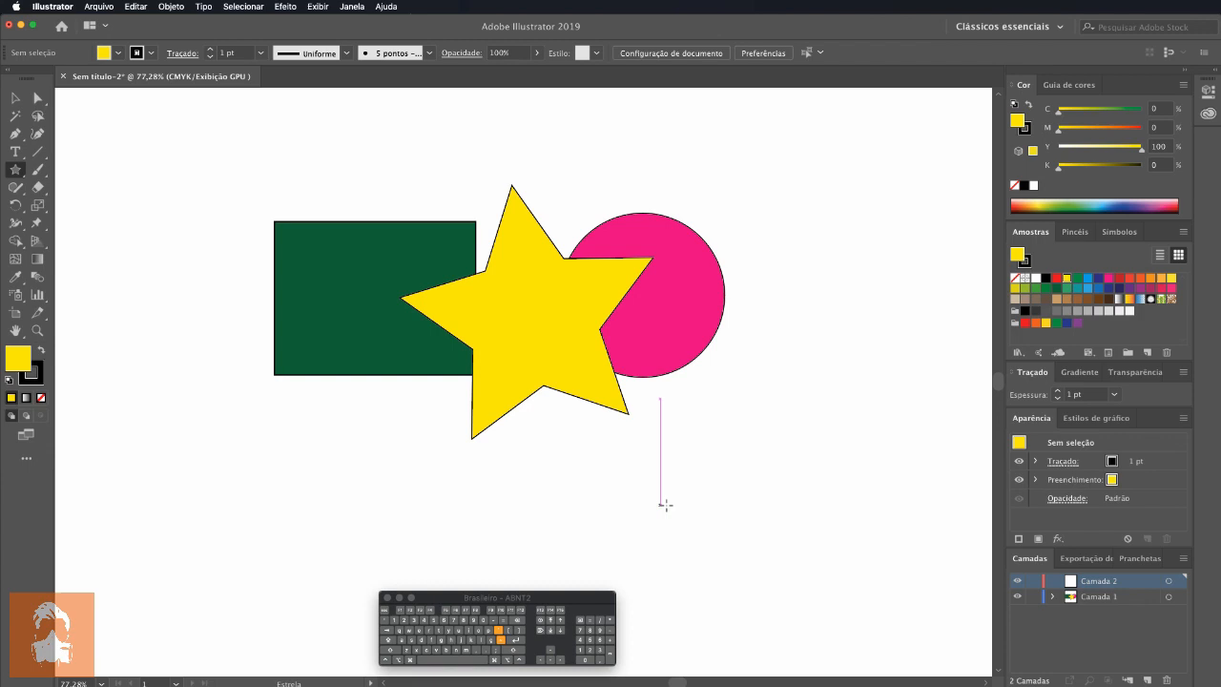
pyautogui.click(1129, 277)
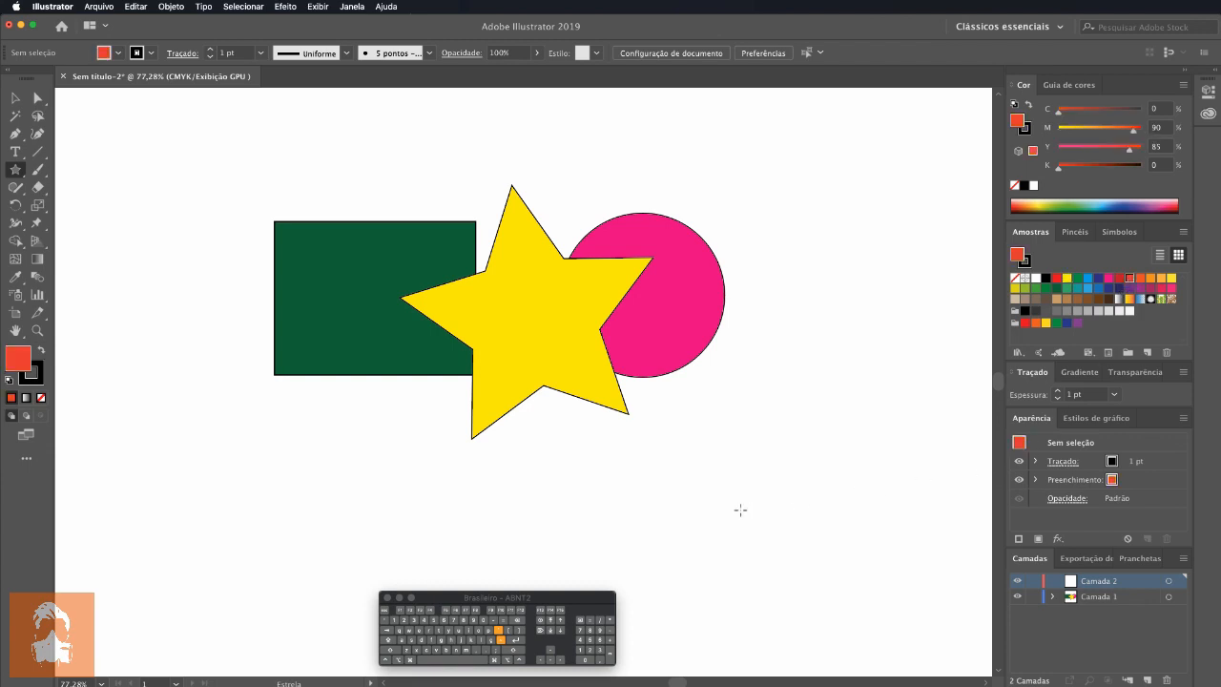
pyautogui.moveTo(656, 477)
pyautogui.mouseDown()
pyautogui.moveTo(716, 524)
pyautogui.moveTo(853, 502)
pyautogui.mouseUp()
pyautogui.moveTo(853, 399); pyautogui.dragTo(900, 446)
pyautogui.click(1054, 581)
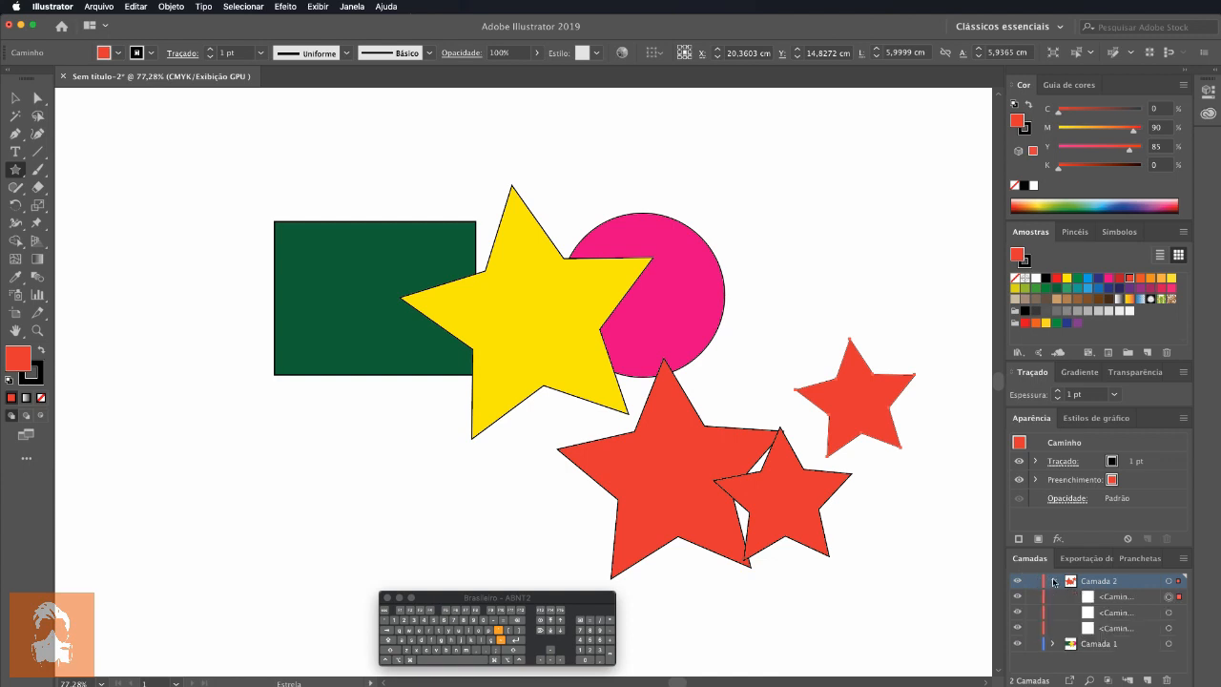
pyautogui.click(1053, 581)
# Step: Draw two small red-orange stars about 4.5 and 2.7 cm wide on Camada 1, above and to the left of the rectangle
pyautogui.click(1108, 600)
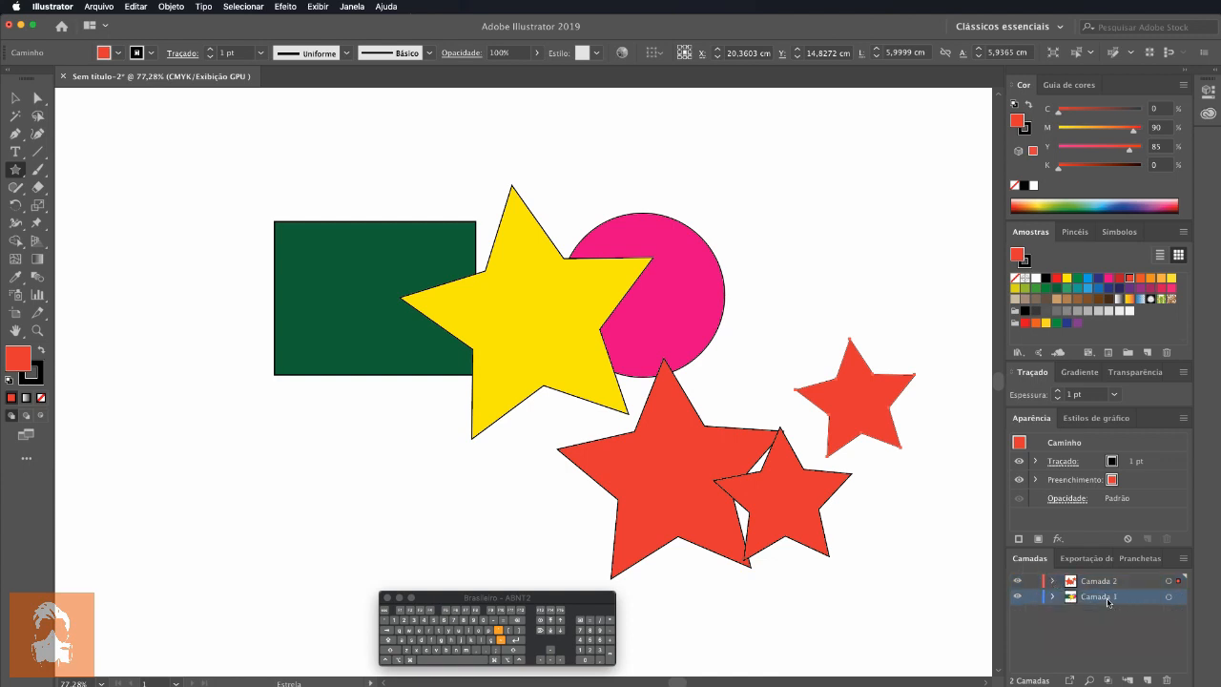
pyautogui.moveTo(175, 185); pyautogui.dragTo(200, 225)
pyautogui.moveTo(236, 207); pyautogui.dragTo(245, 236)
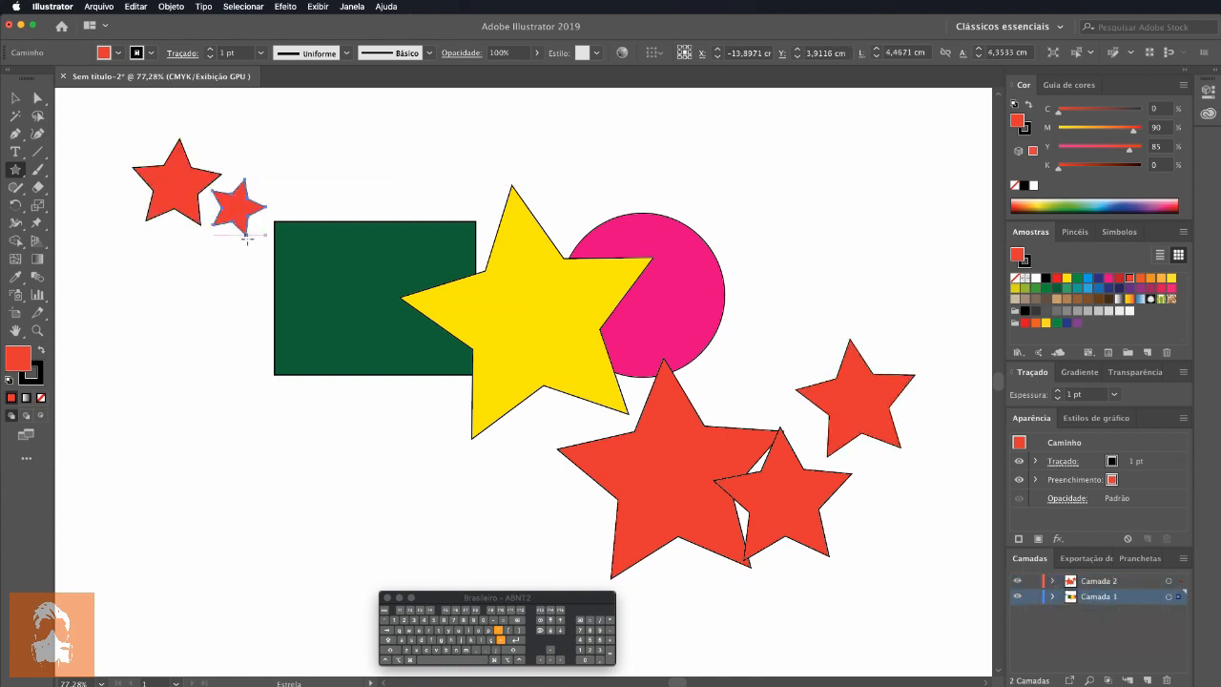
pyautogui.click(1052, 596)
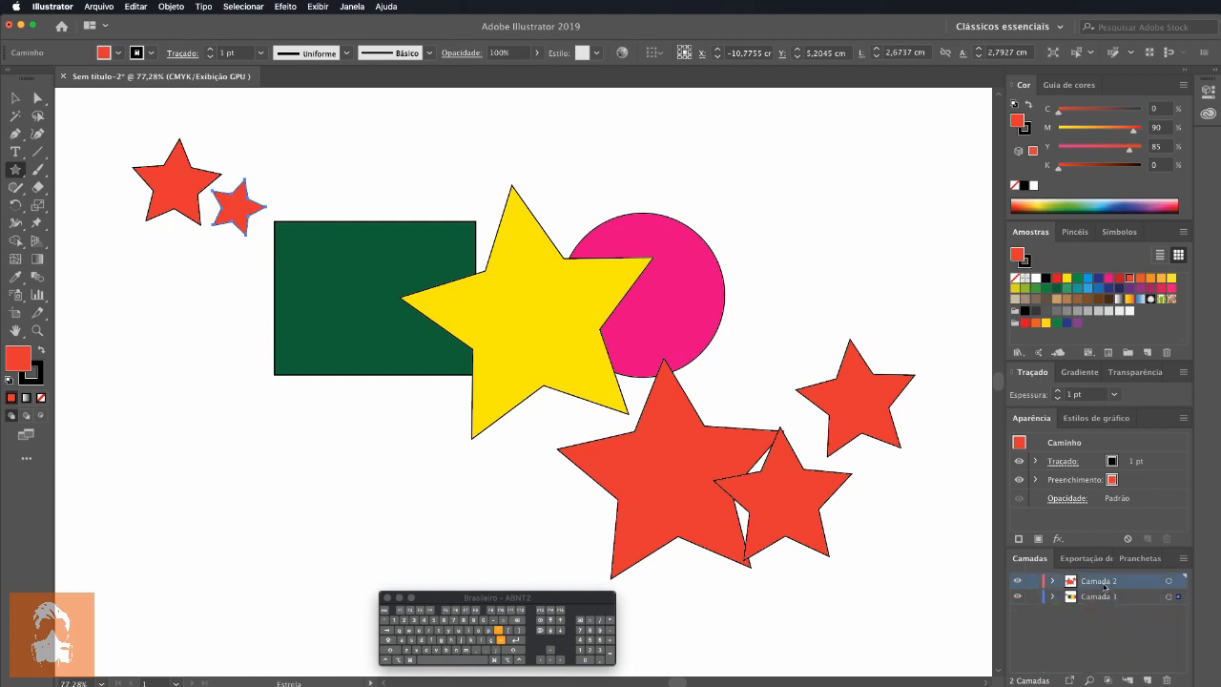
# Step: Rename Camada 2 as "Logo" and Camada 1 as "Fundo"
pyautogui.doubleClick(1105, 582)
pyautogui.write('Lo')
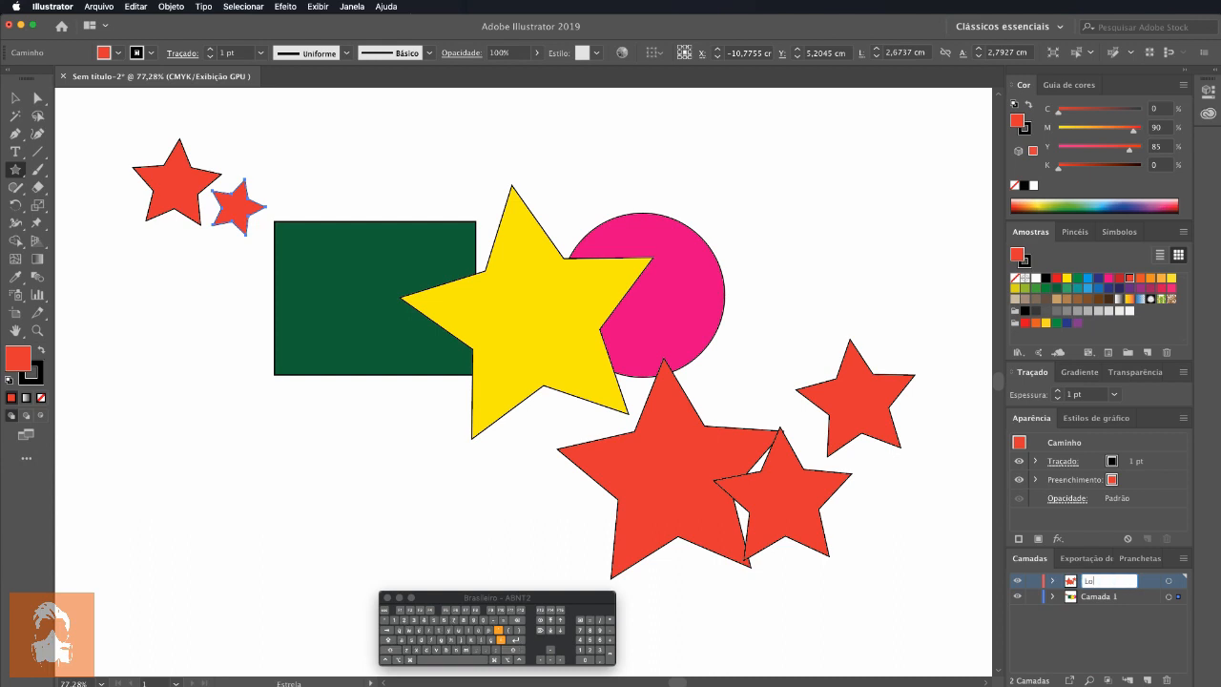
pyautogui.write('go')
pyautogui.press('Tab')
pyautogui.write('Fundo')
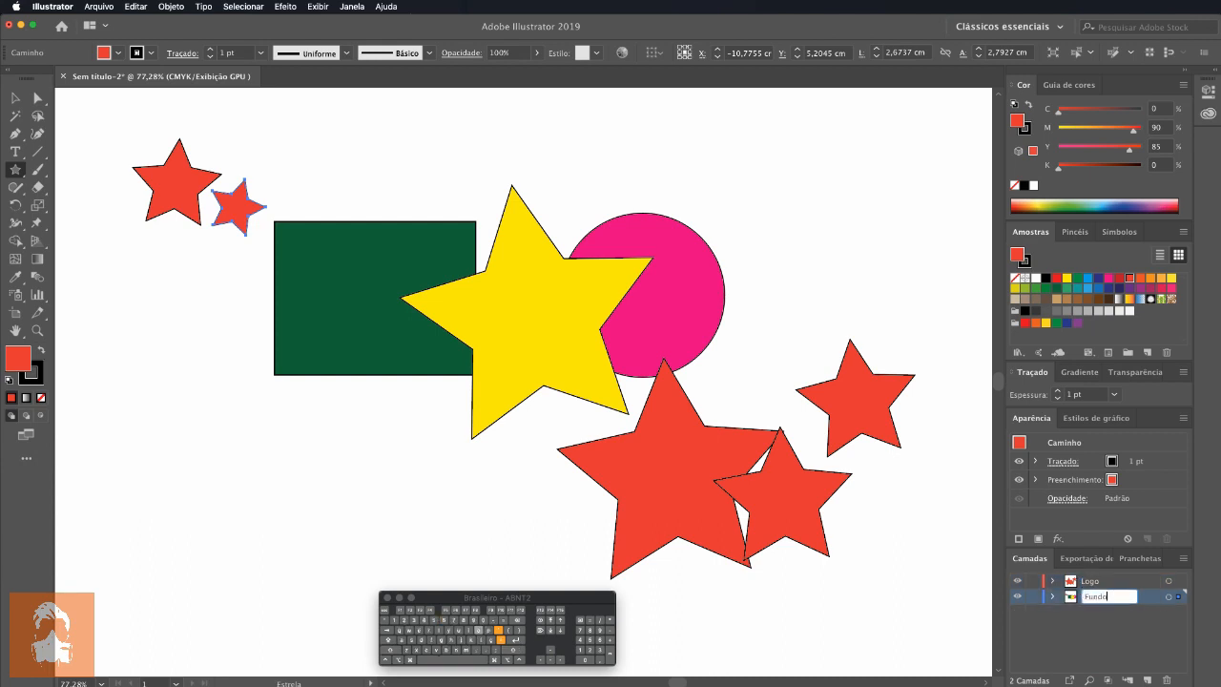
pyautogui.press('Return')
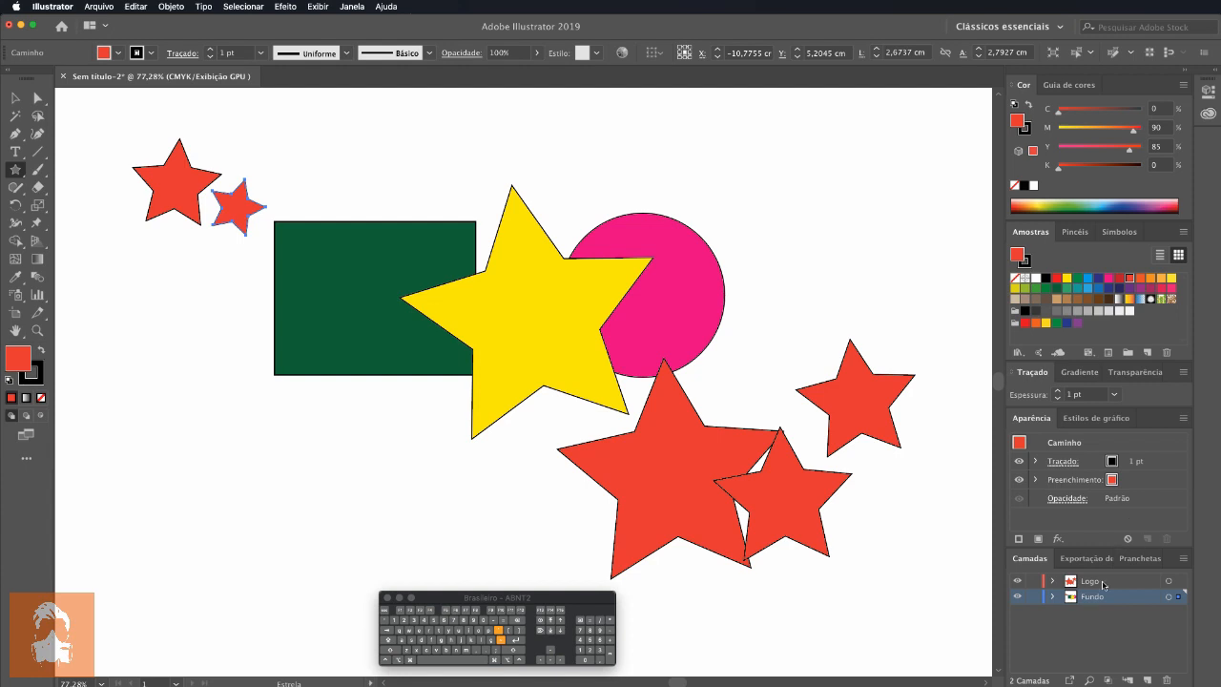
# Step: Draw a third yellow ellipse about 3.6 by 3.8 cm beside the two circles, and move all three up and to the left together
pyautogui.press('super+Tab')
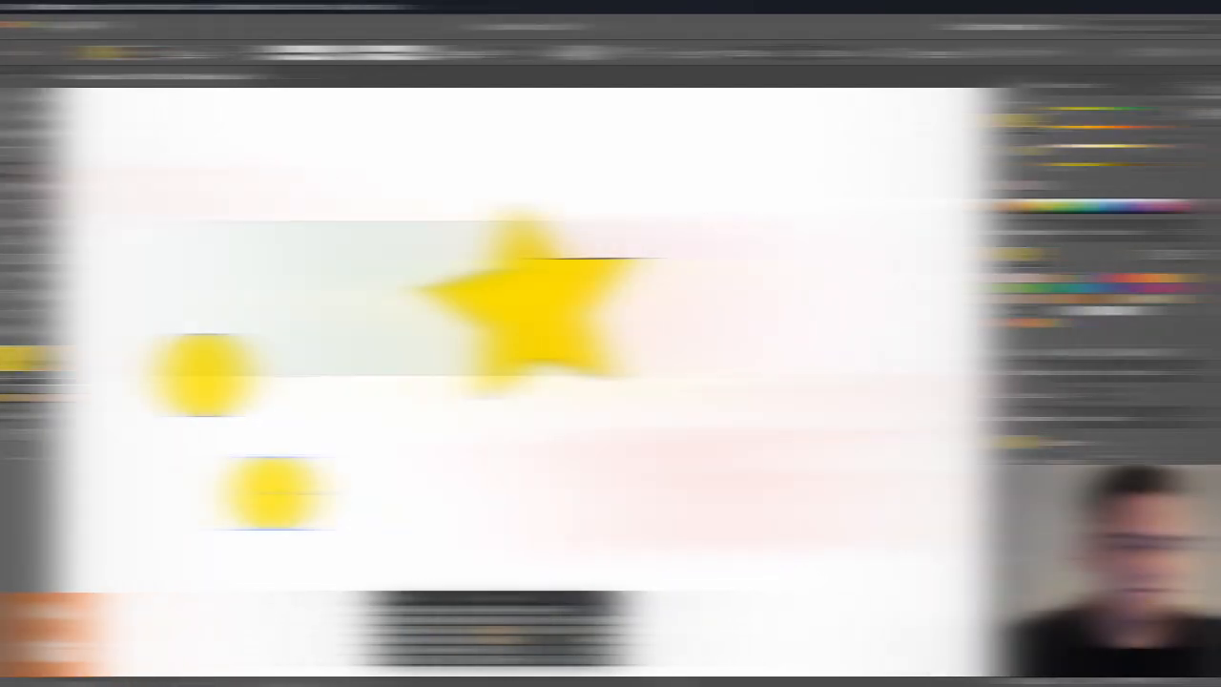
pyautogui.moveTo(290, 370); pyautogui.dragTo(365, 445)
pyautogui.click(16, 97)
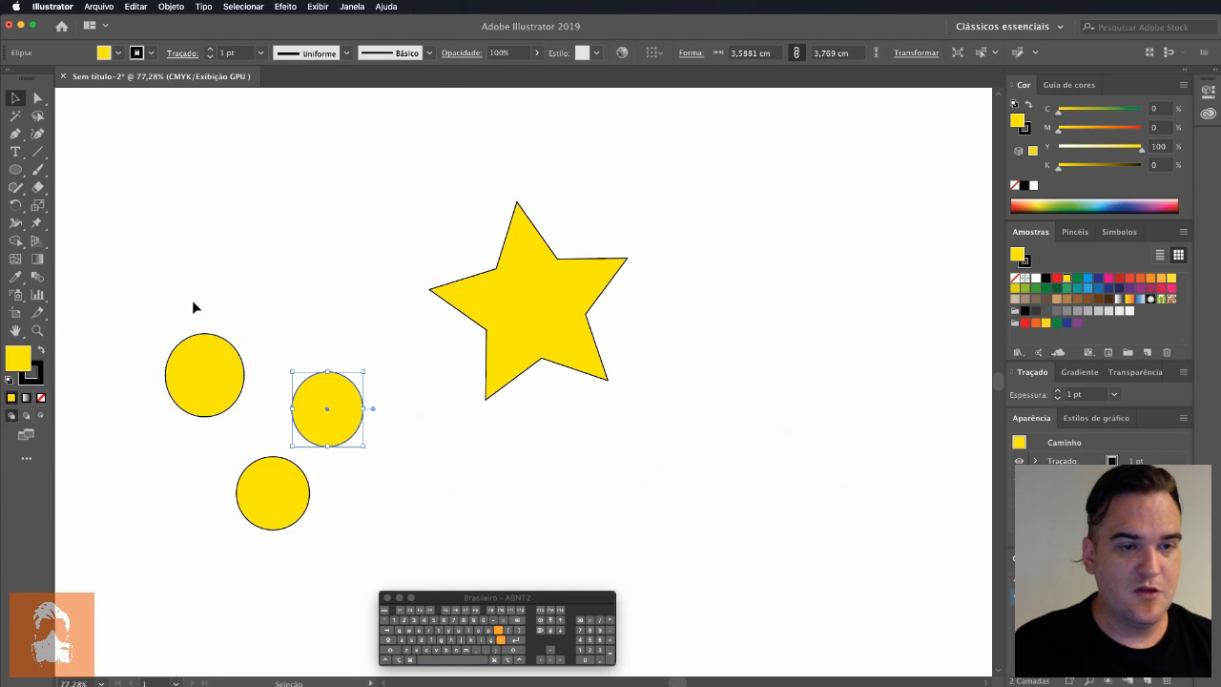
pyautogui.moveTo(177, 295); pyautogui.dragTo(332, 494)
pyautogui.moveTo(334, 434); pyautogui.dragTo(287, 356)
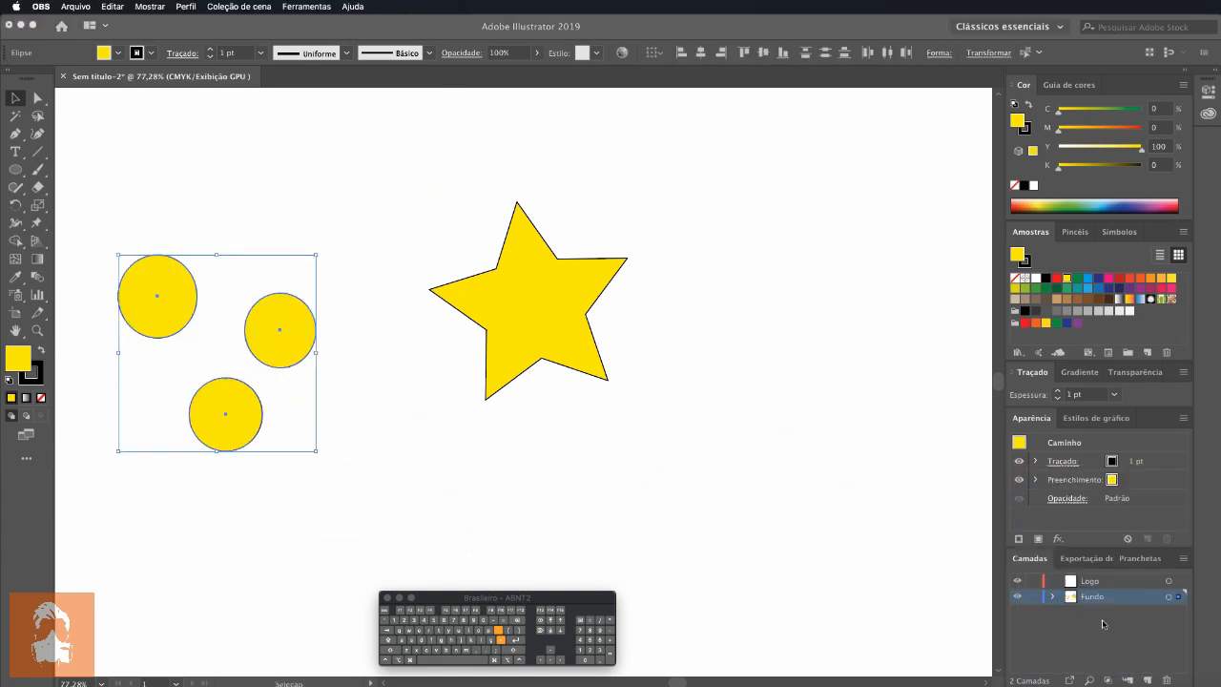
# Step: Select every object on the Fundo layer and move them together slightly to the right
pyautogui.click(1167, 598)
pyautogui.click(1168, 598)
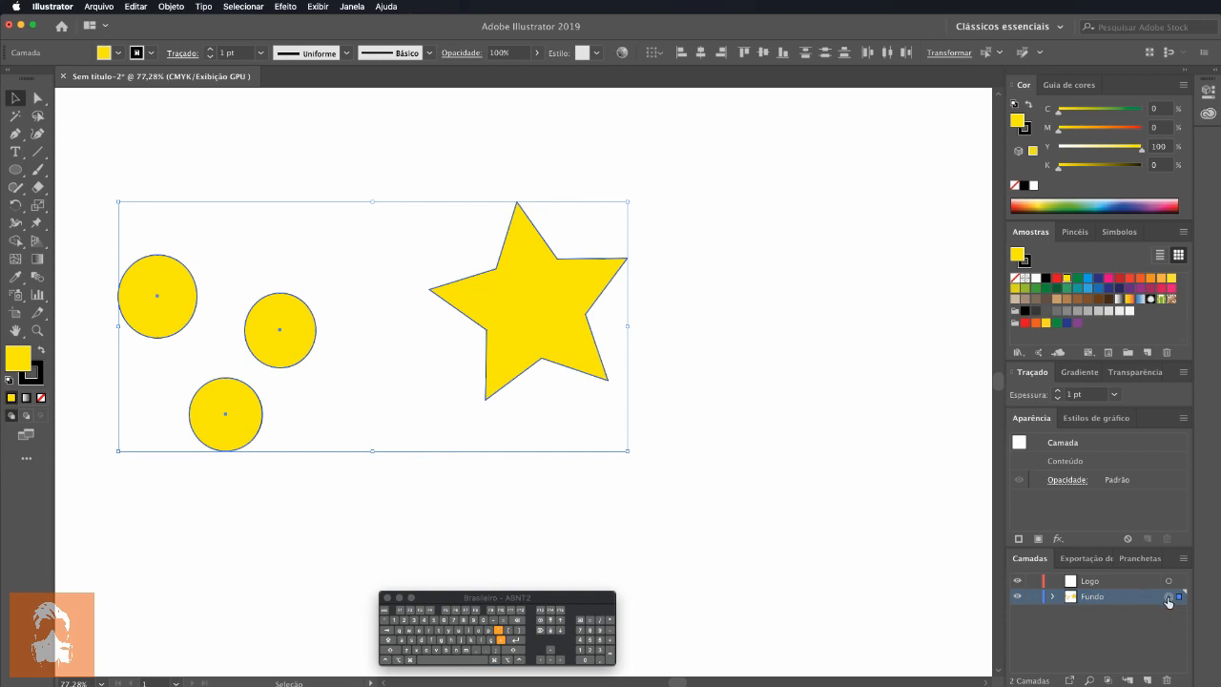
pyautogui.moveTo(511, 319); pyautogui.dragTo(574, 314)
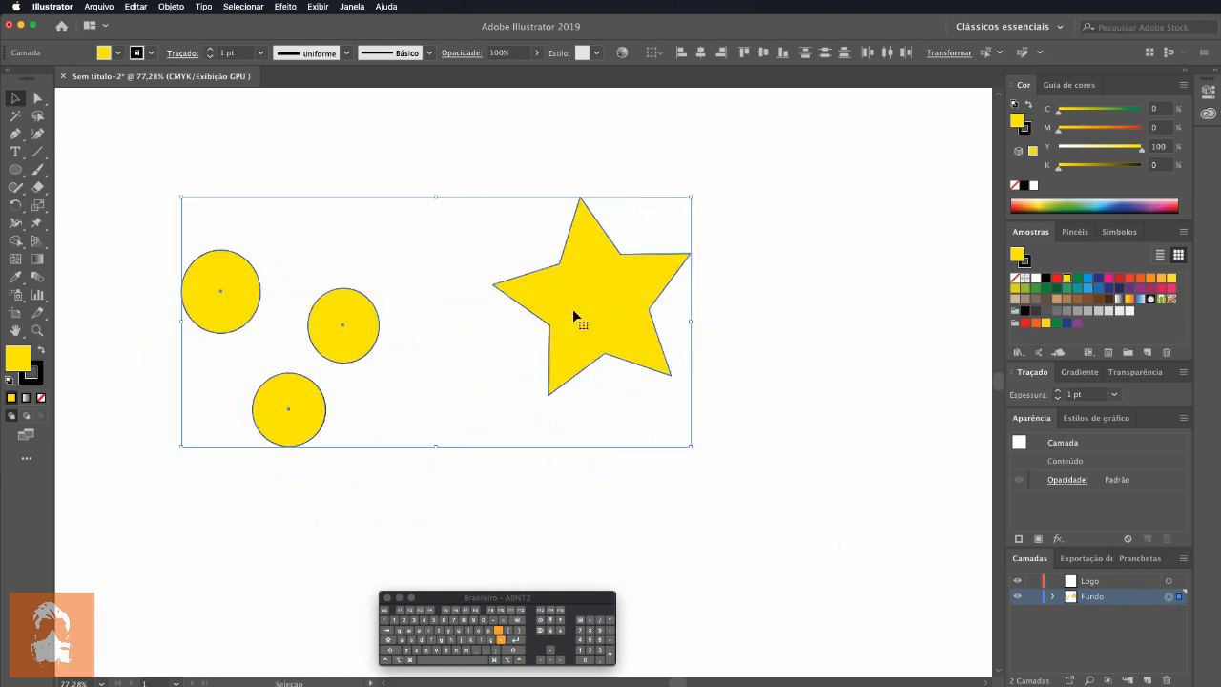
# Step: Move the three circles closer to the star, and shift all of the Fundo layer's objects slightly left and down
pyautogui.moveTo(155, 197); pyautogui.dragTo(392, 375)
pyautogui.click(522, 425)
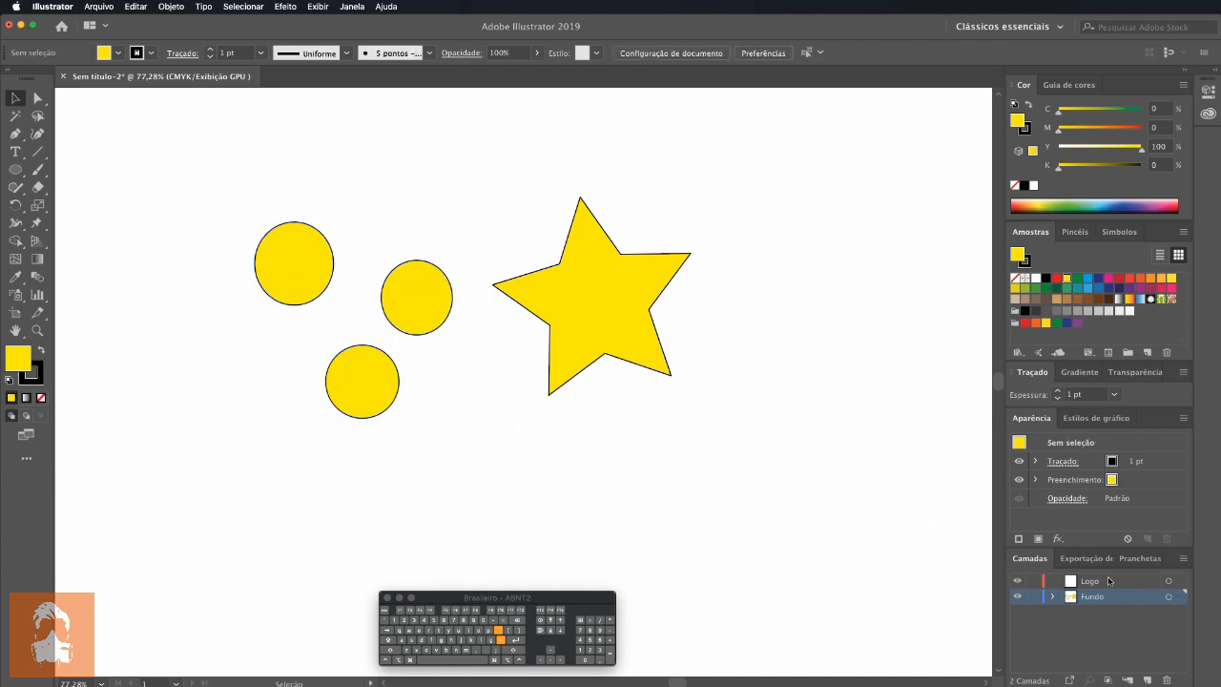
pyautogui.click(1170, 599)
pyautogui.moveTo(578, 314); pyautogui.dragTo(541, 321)
# Step: Group the selected circles and star, and ungroup them again
pyautogui.rightClick(560, 358)
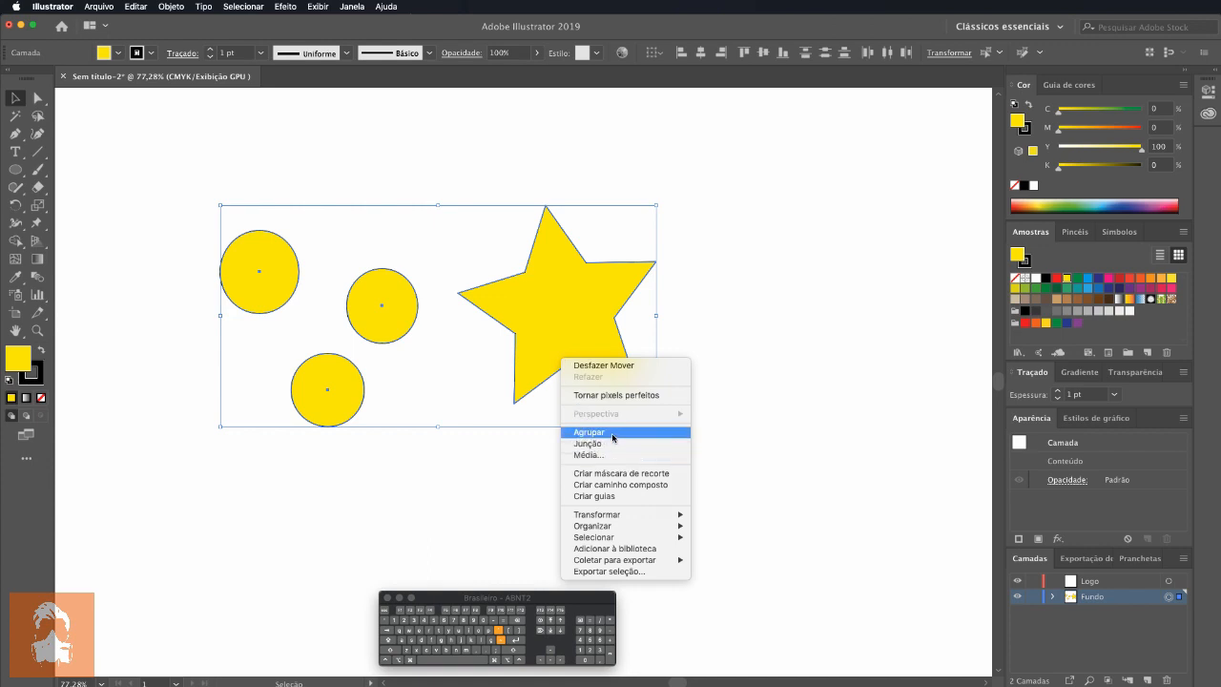
pyautogui.click(613, 434)
pyautogui.rightClick(560, 326)
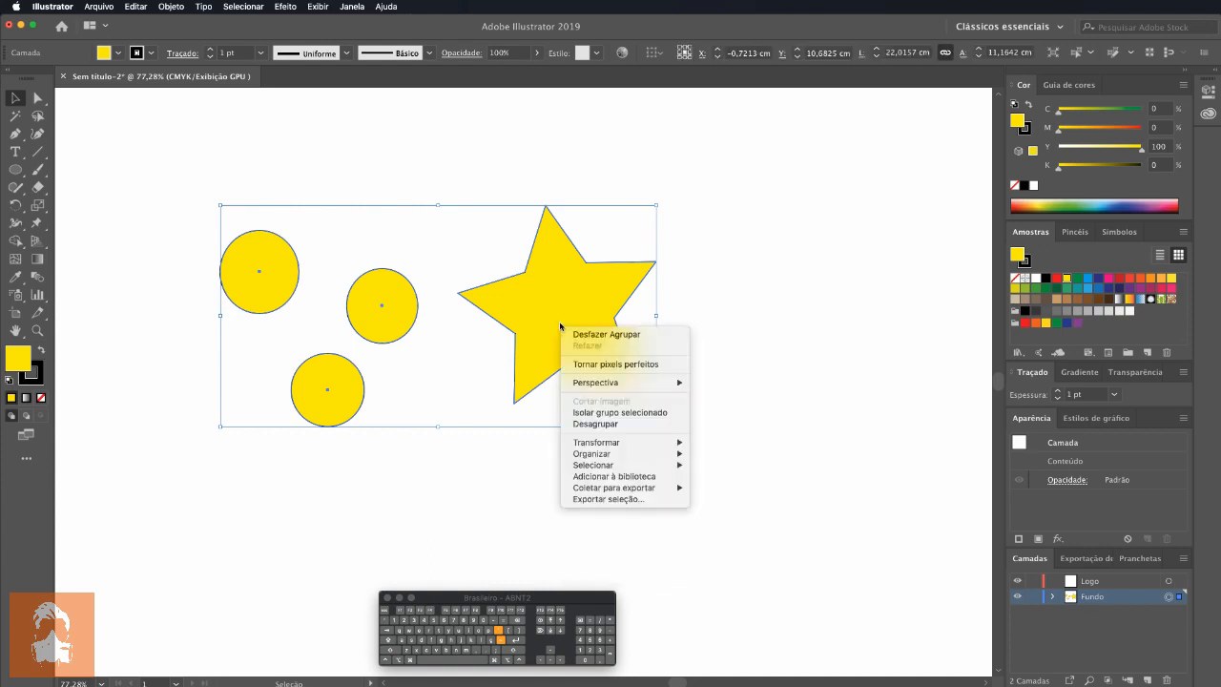
pyautogui.click(600, 425)
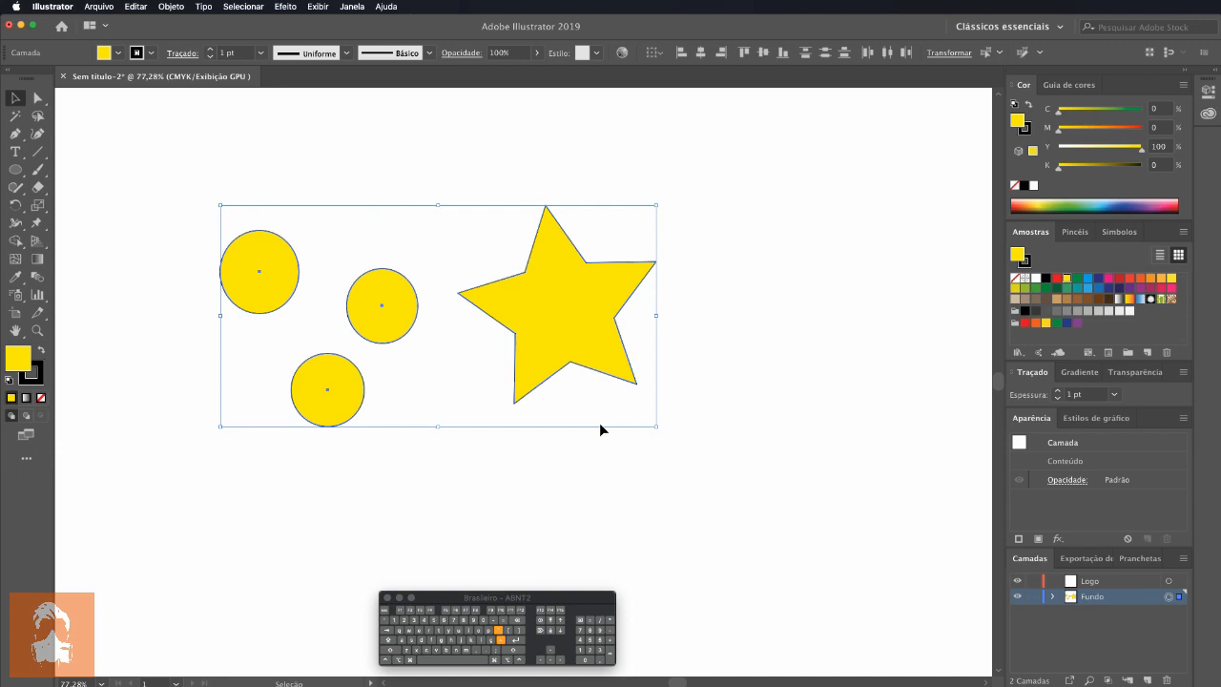
# Step: Repeat grouping and ungrouping the Fundo layer's objects, and bring up the commands available for the selected objects
pyautogui.press('a')
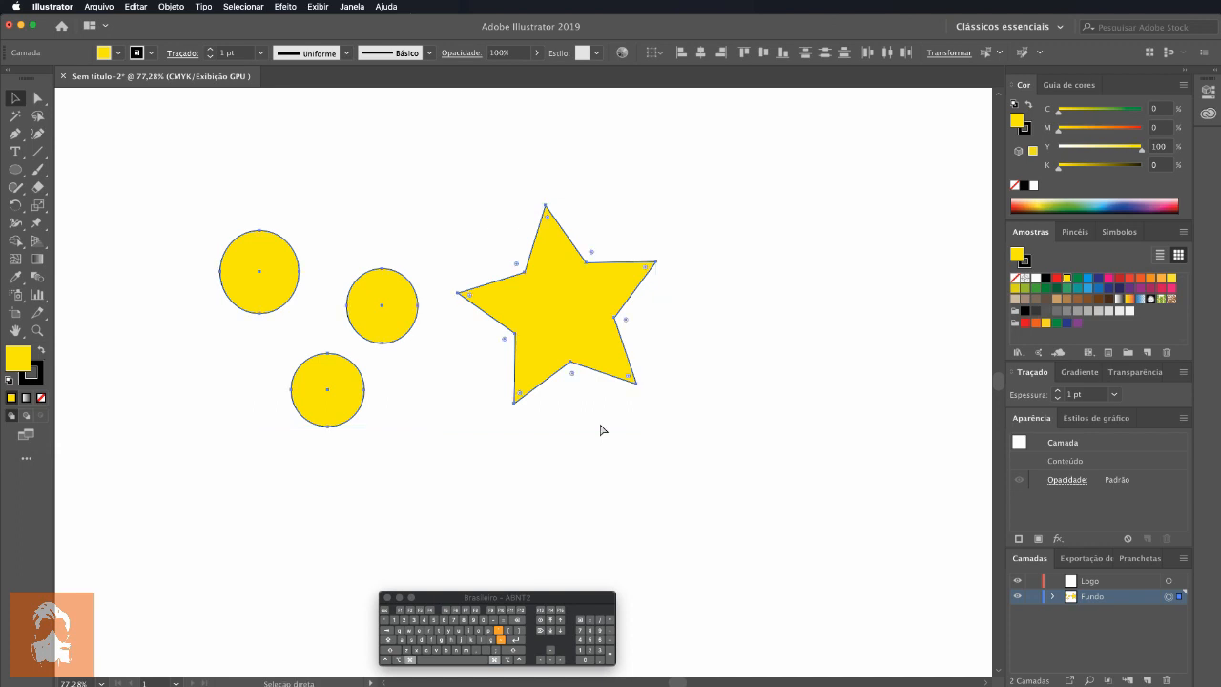
pyautogui.press('v')
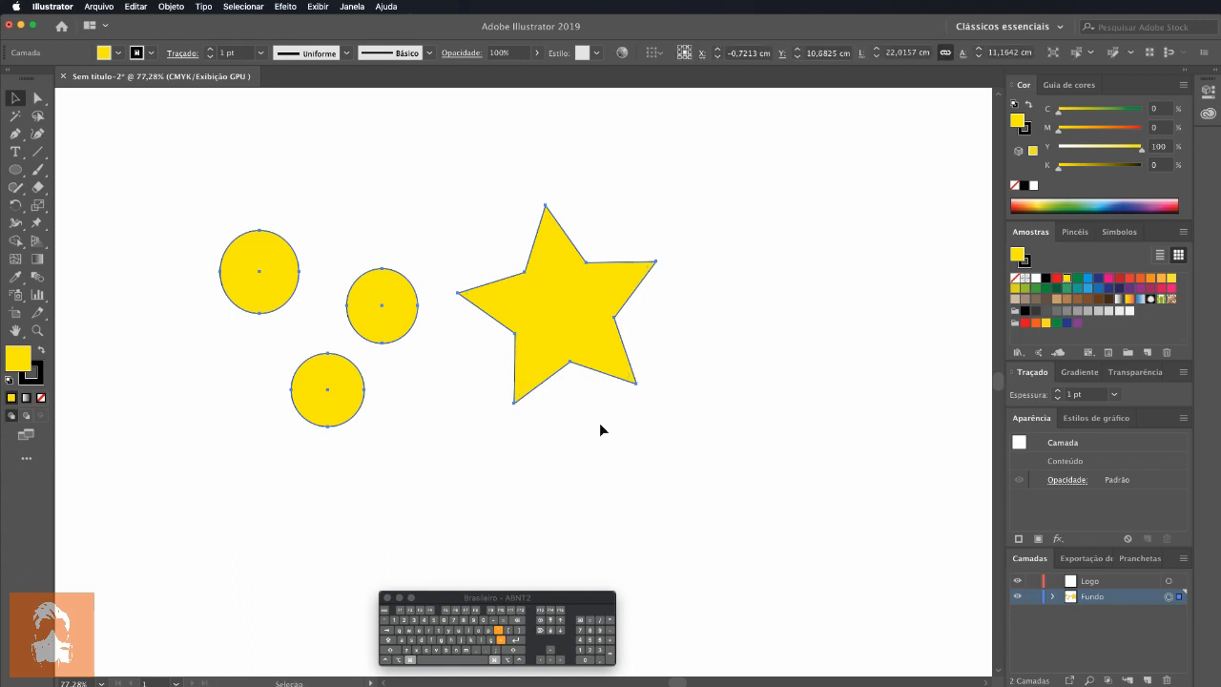
pyautogui.press('super')
pyautogui.press('shift+super+g')
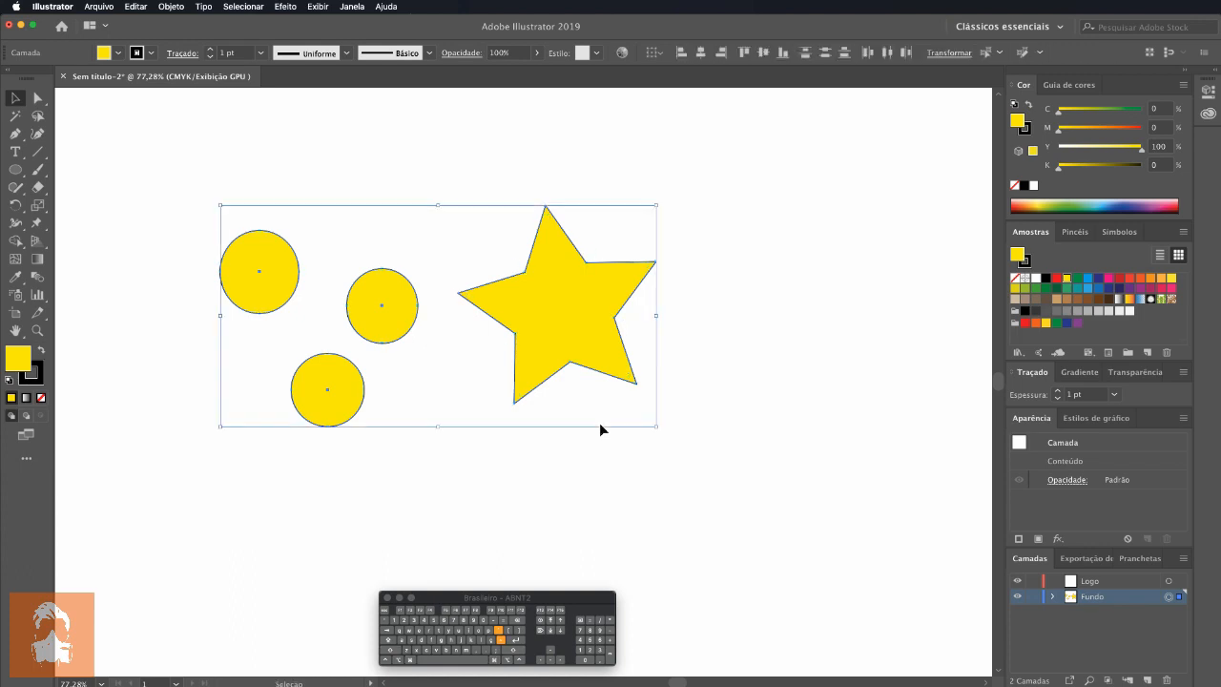
pyautogui.press('super+g')
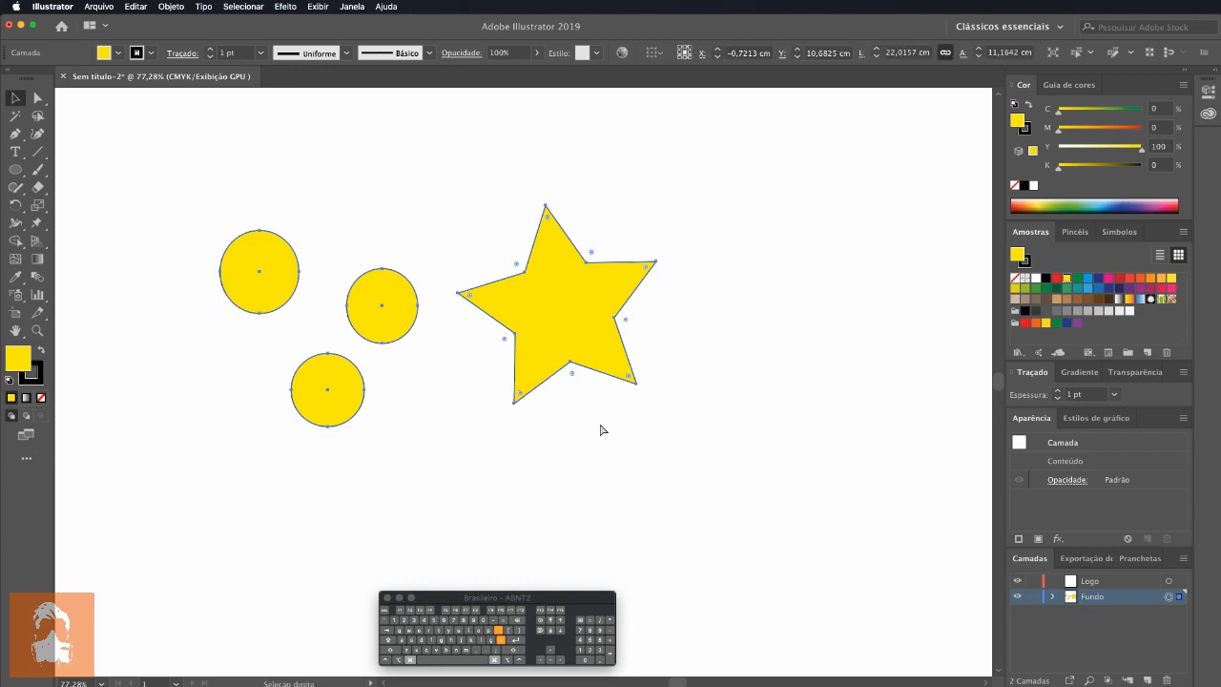
pyautogui.press('shift+super+g')
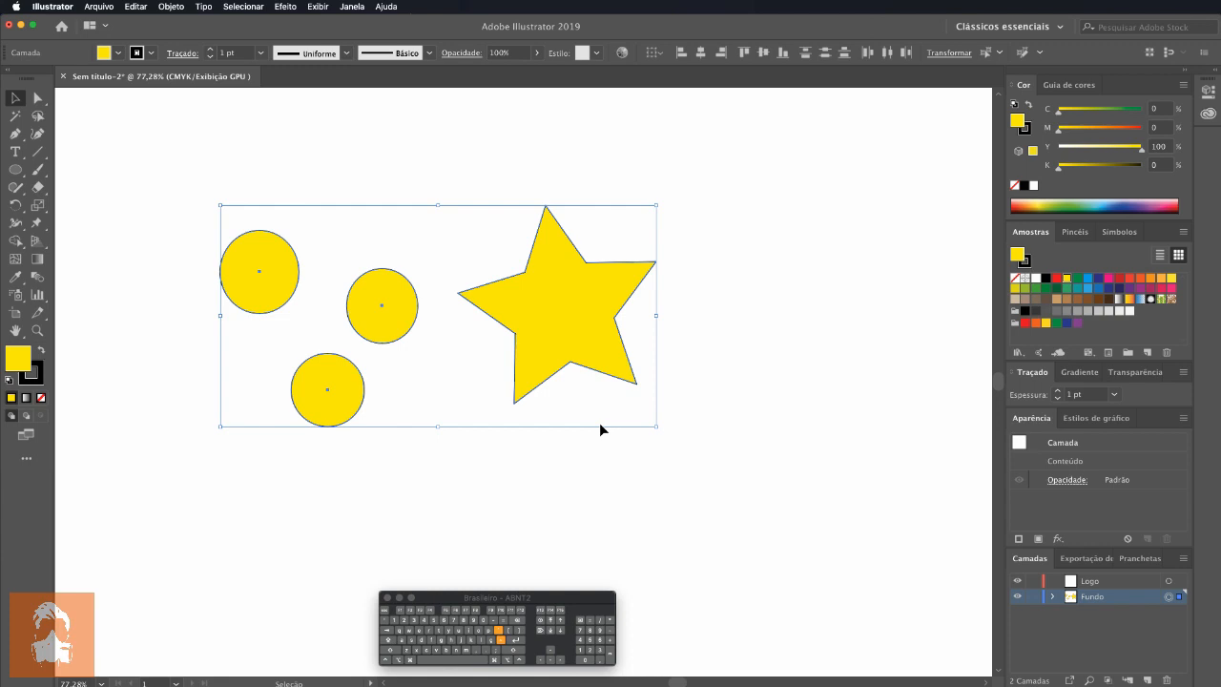
pyautogui.click(176, 7)
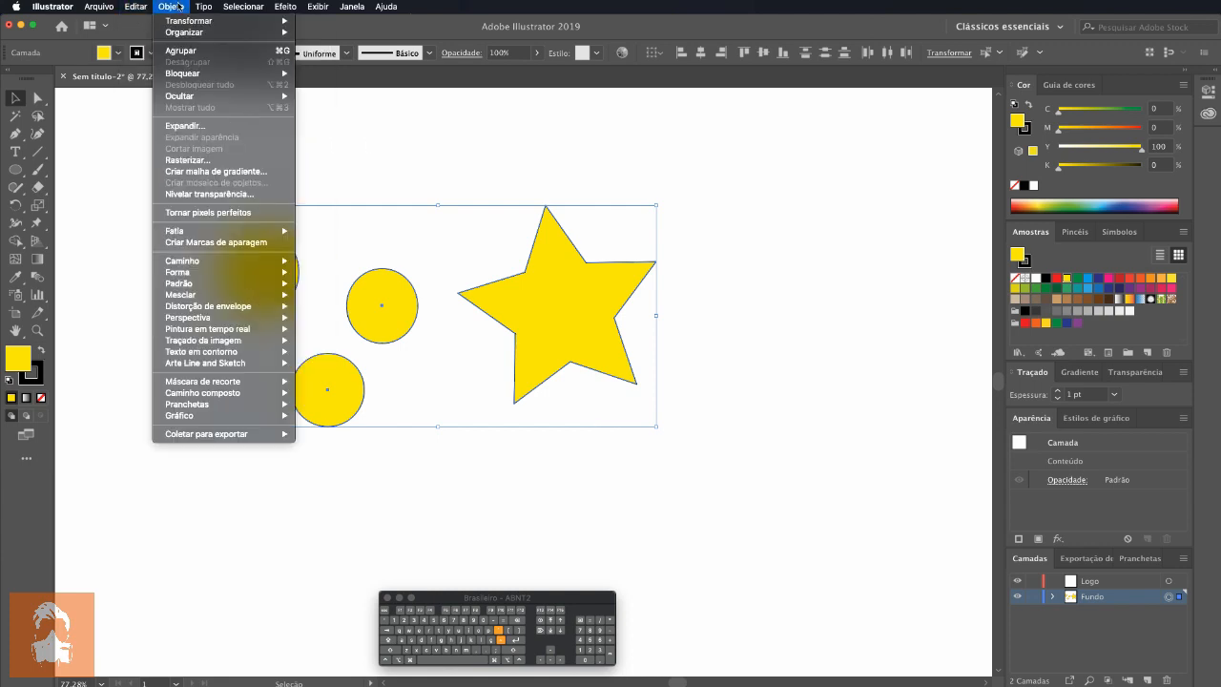
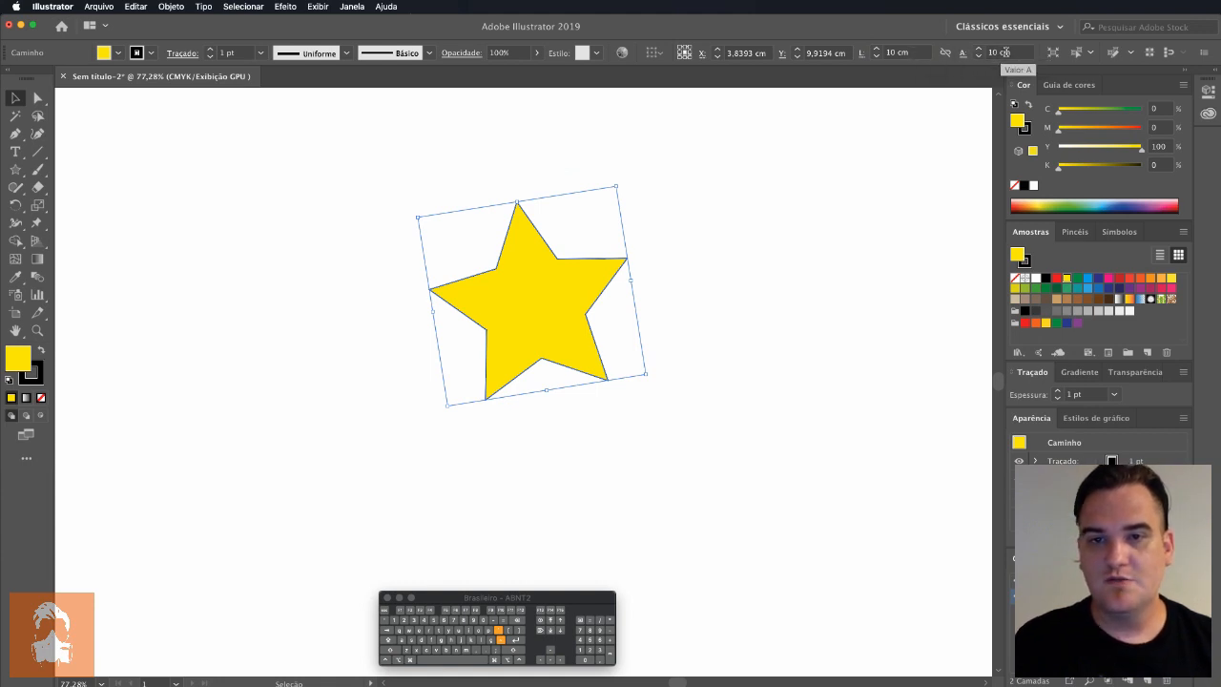
# Step: Link the star's width and height, scale it proportionally to 5 cm wide, and restore the width to 10 cm
pyautogui.click(945, 53)
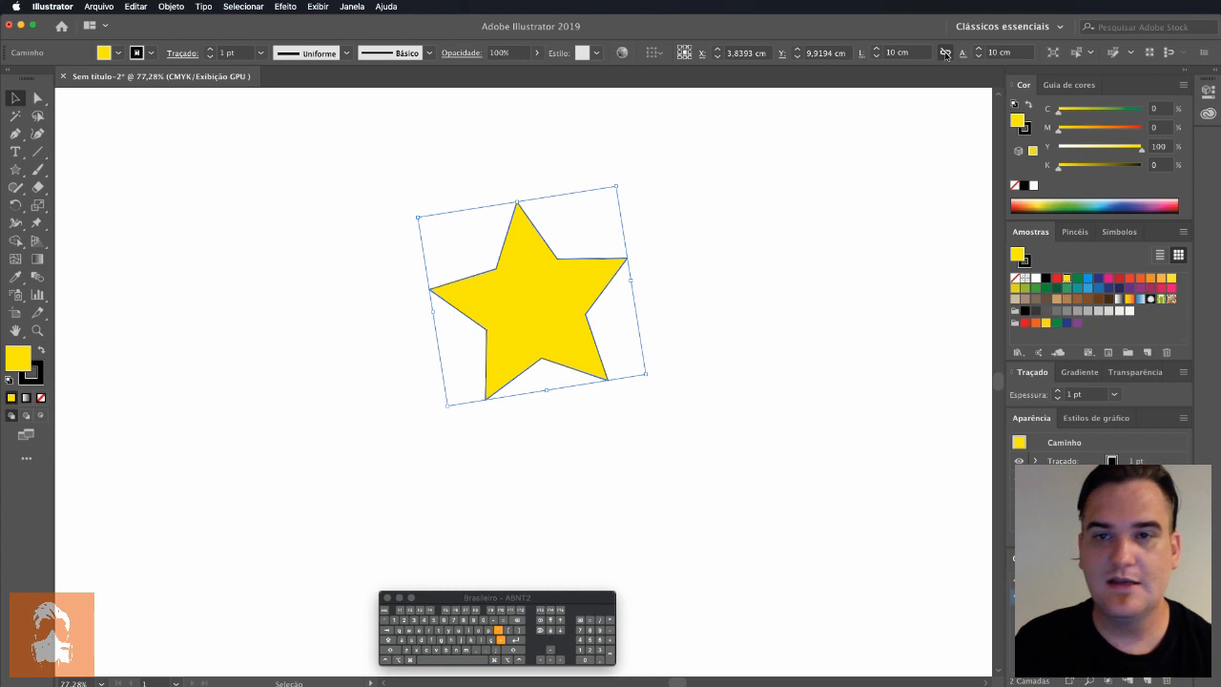
pyautogui.click(901, 53)
pyautogui.write('5')
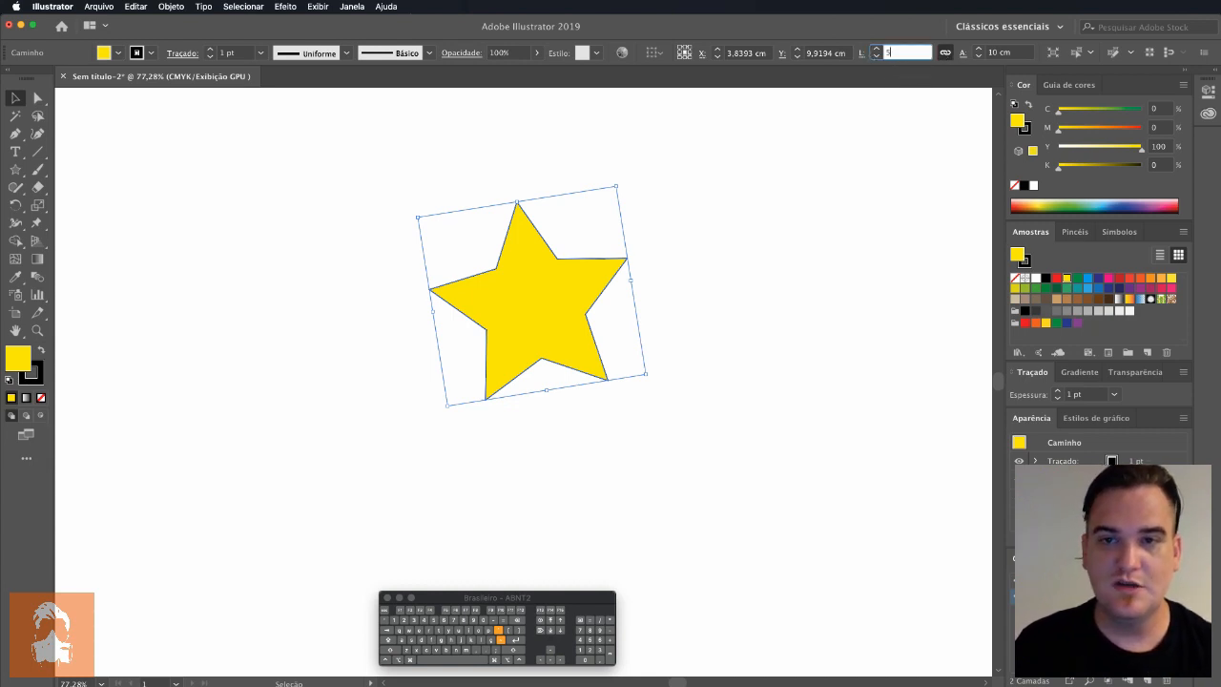
pyautogui.press('Return')
pyautogui.click(915, 52)
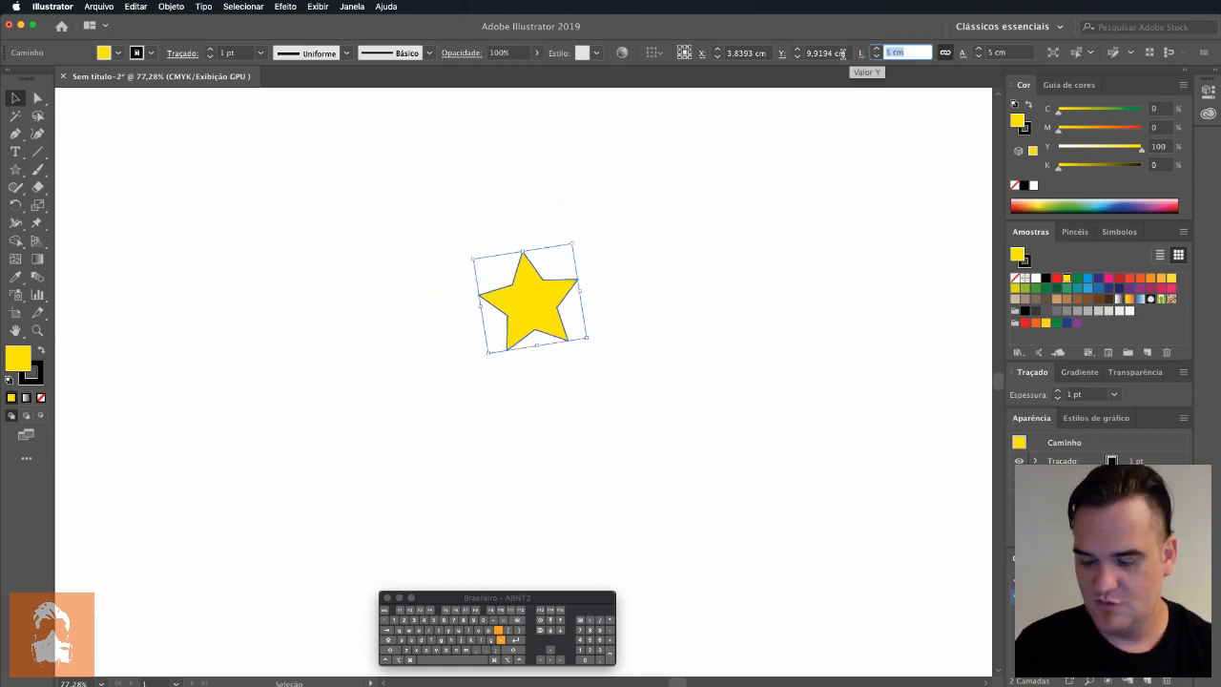
pyautogui.write('10')
pyautogui.press('Return')
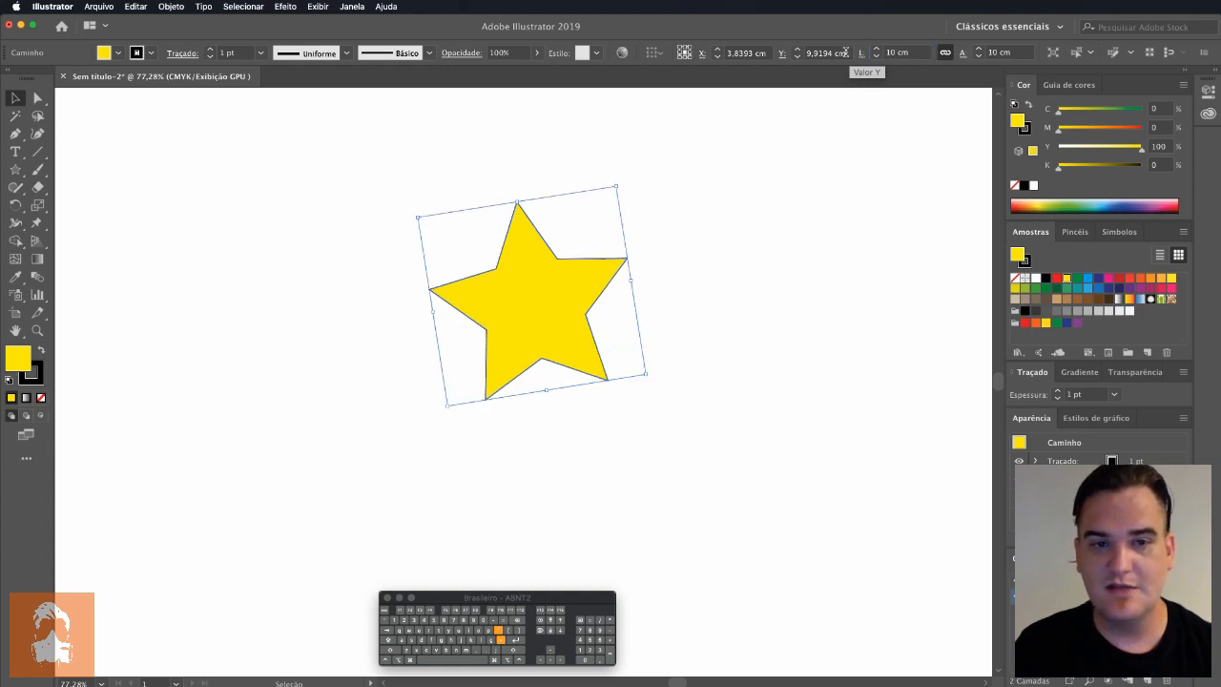
# Step: Unlink the star's proportions, set only its width to 5 cm, and undo the width change
pyautogui.click(945, 53)
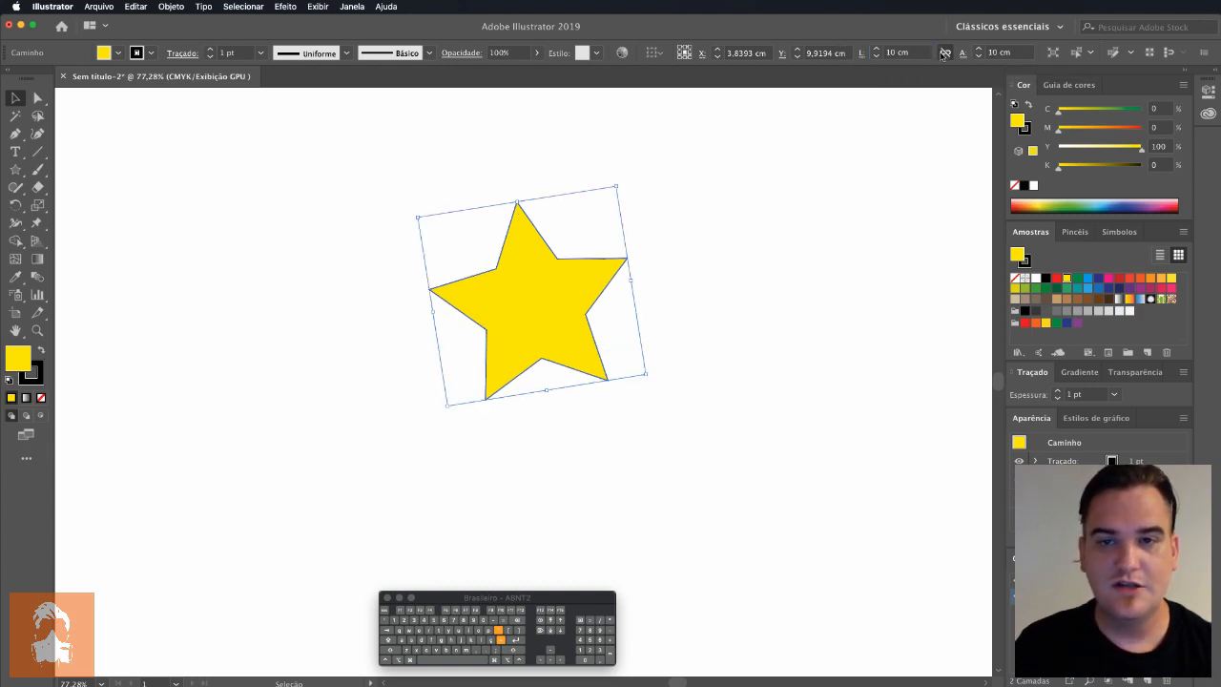
pyautogui.click(907, 54)
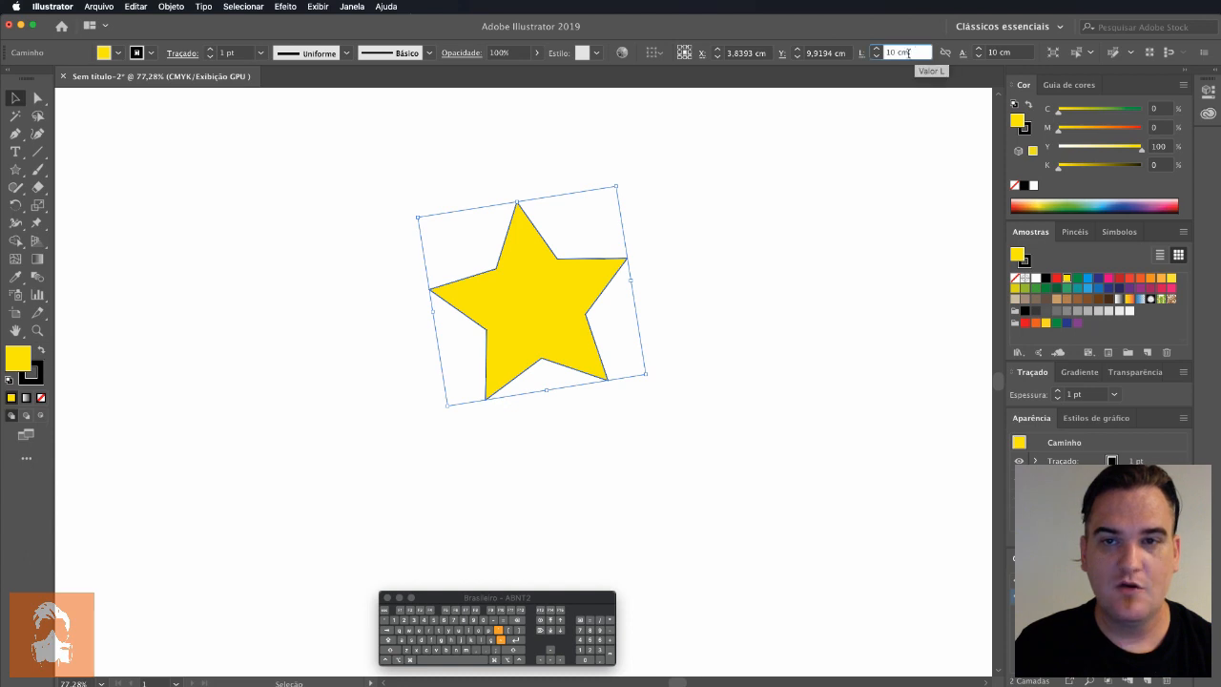
pyautogui.moveTo(908, 53); pyautogui.dragTo(874, 55)
pyautogui.write('5')
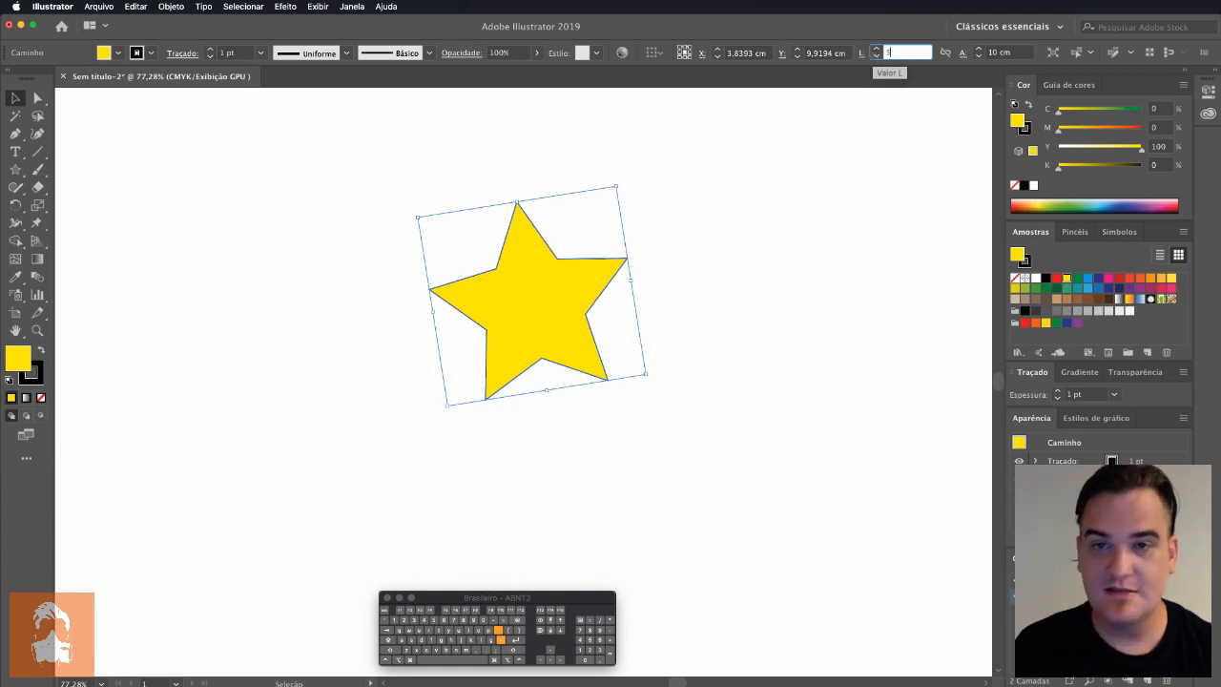
pyautogui.press('Return')
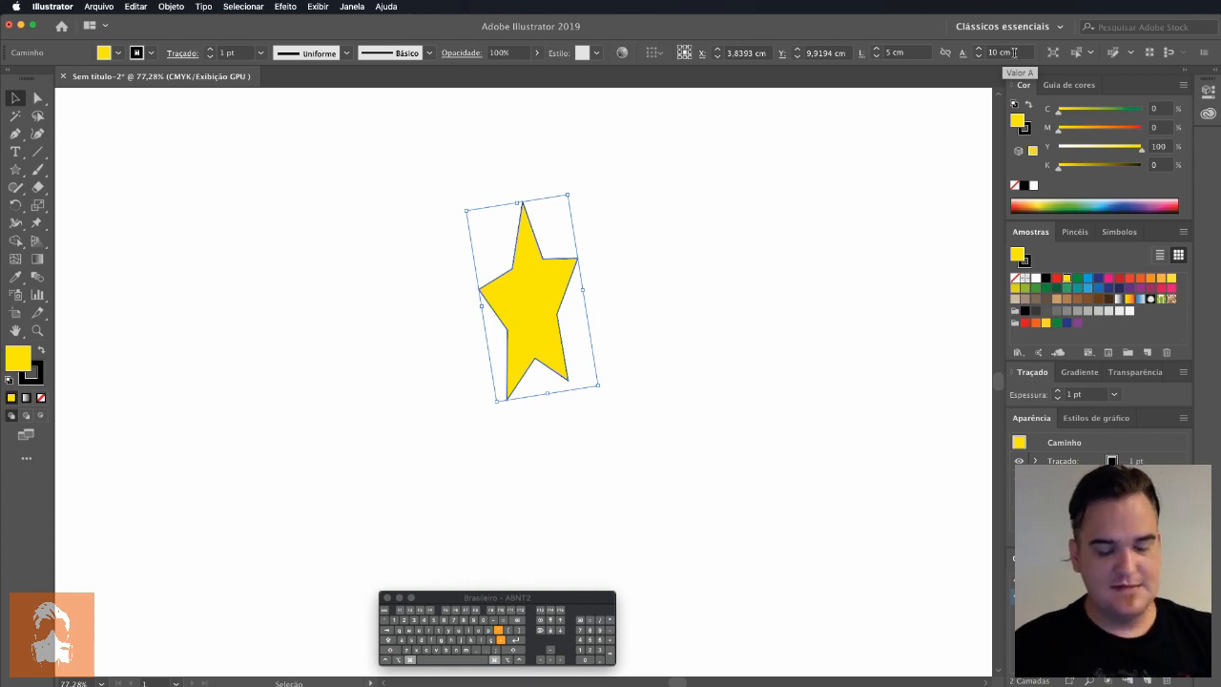
pyautogui.press('super+z')
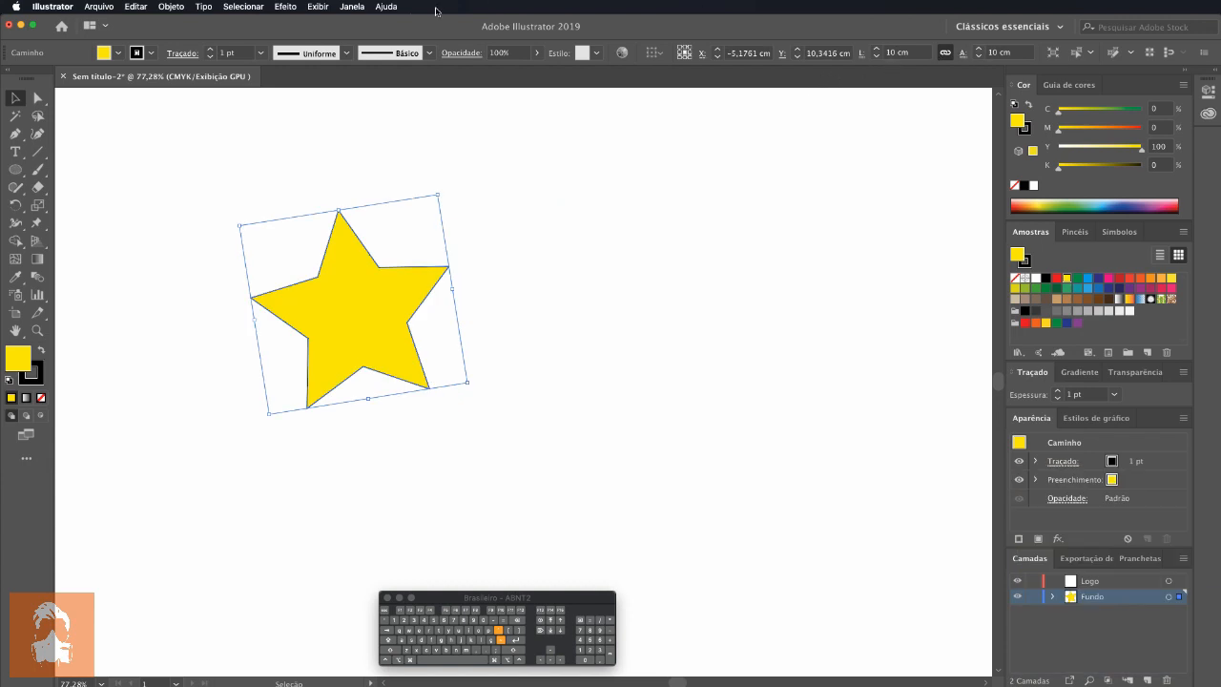
# Step: Show the floating Transform panel, move it clear of the star, and close it again
pyautogui.click(351, 7)
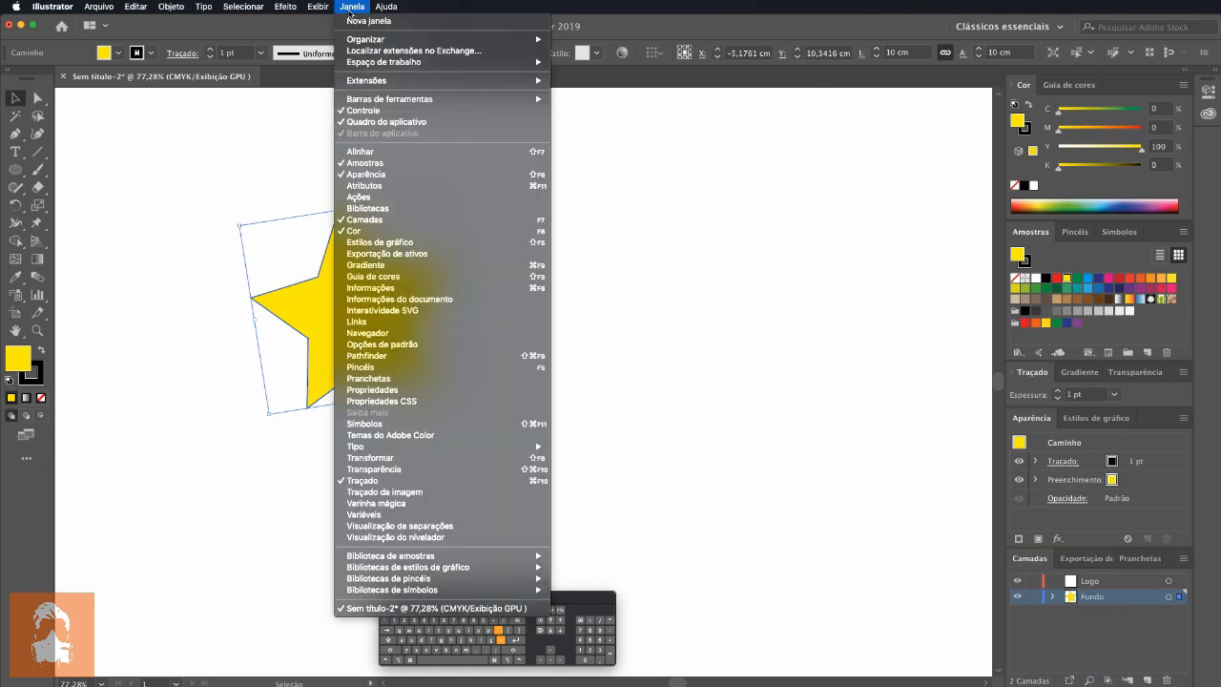
pyautogui.click(458, 463)
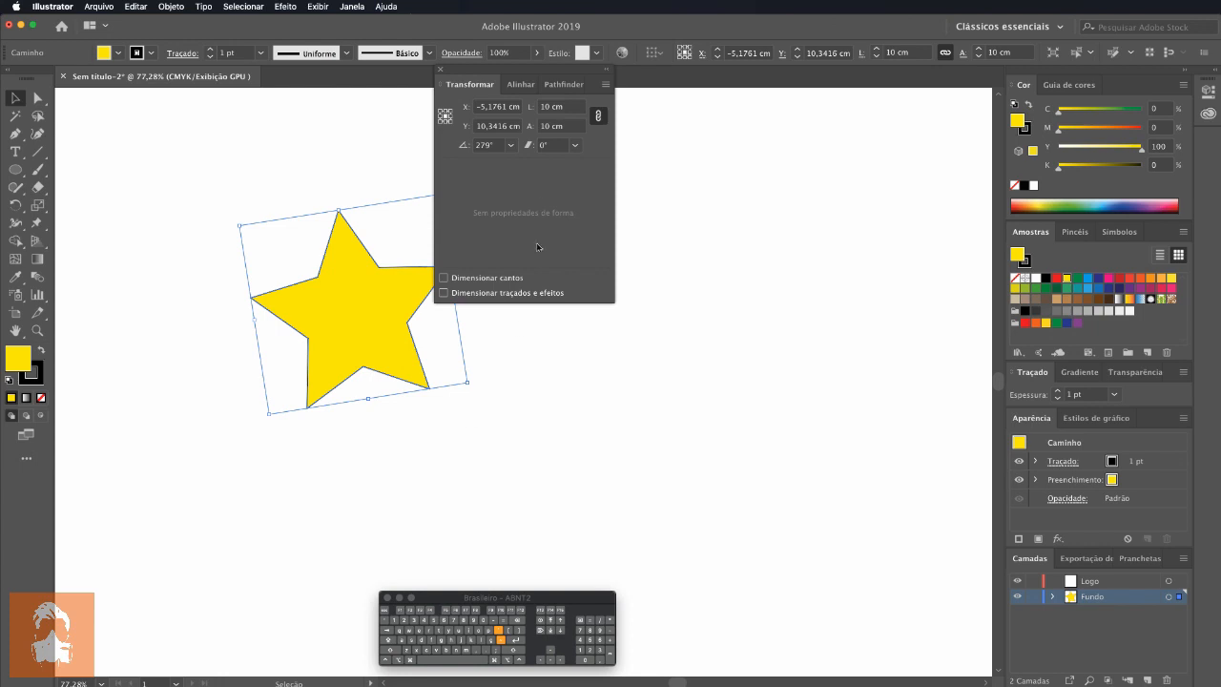
pyautogui.moveTo(553, 74); pyautogui.dragTo(751, 246)
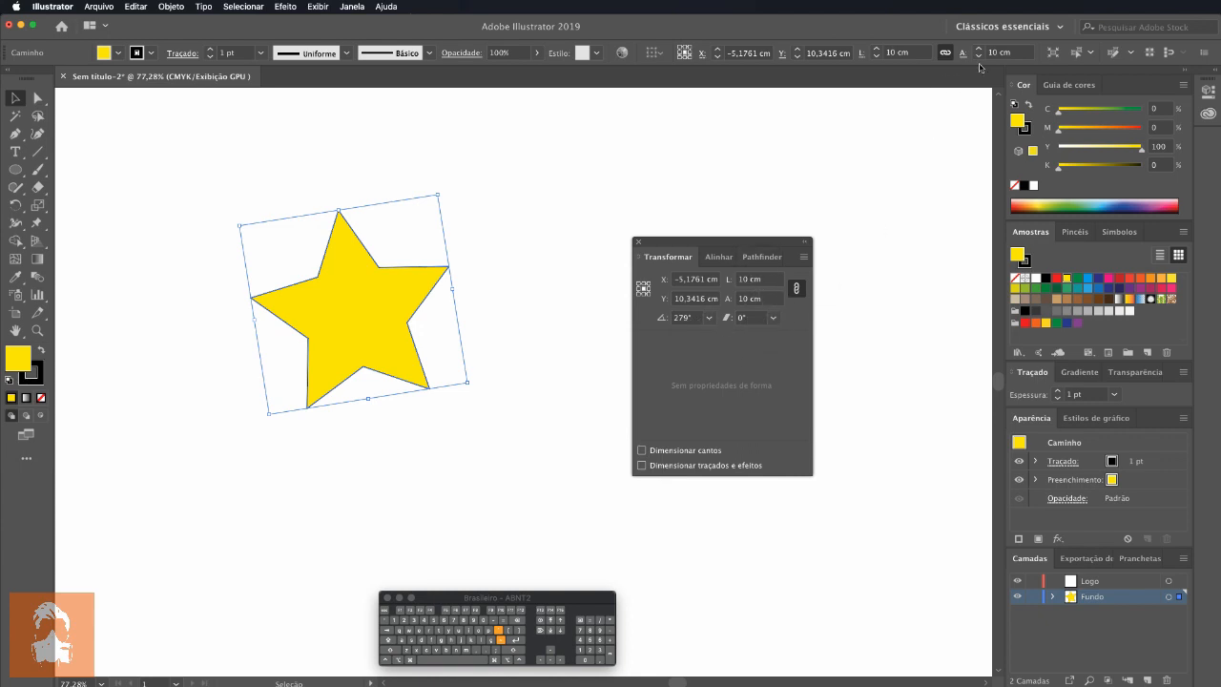
pyautogui.click(640, 245)
pyautogui.click(353, 6)
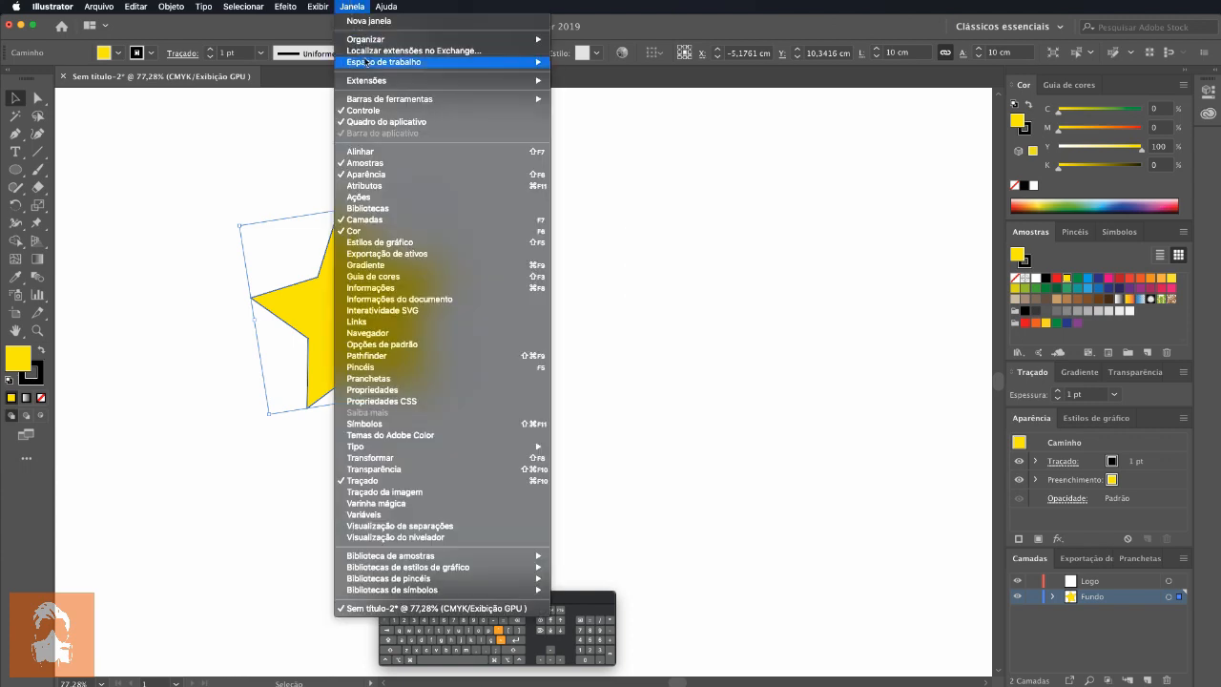
pyautogui.click(816, 103)
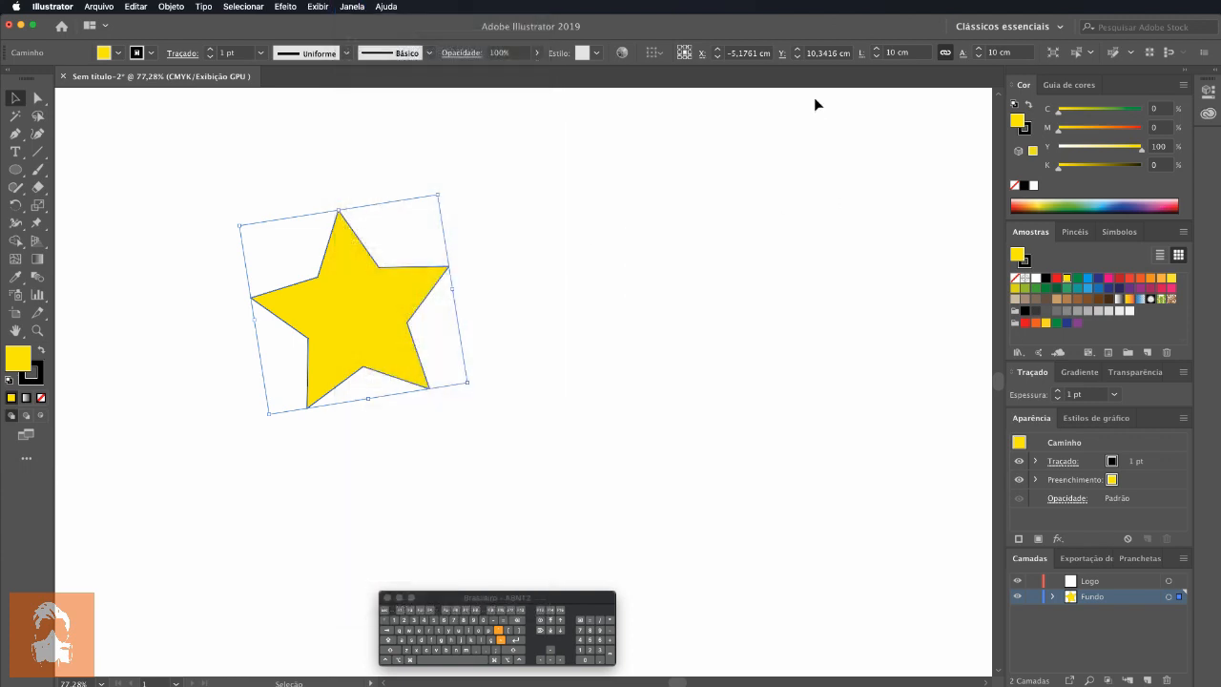
# Step: Look at the star's pop-up Transform settings from the X, Y, L and A labels
pyautogui.click(863, 55)
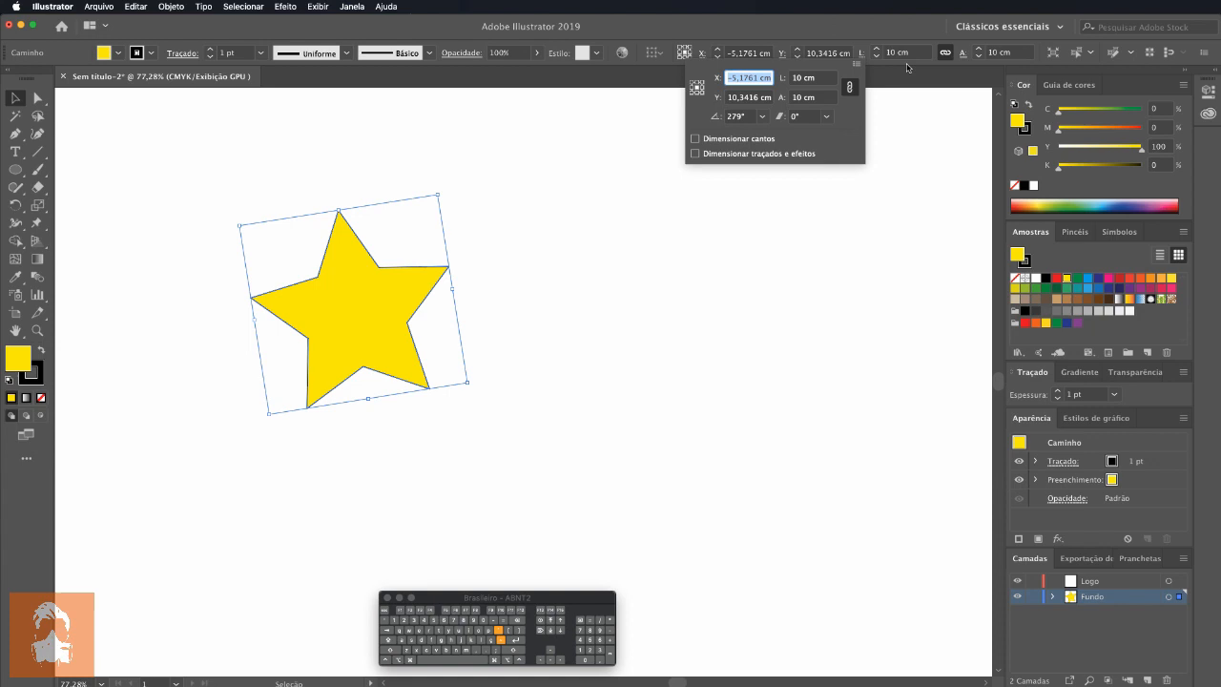
pyautogui.click(962, 54)
pyautogui.click(782, 54)
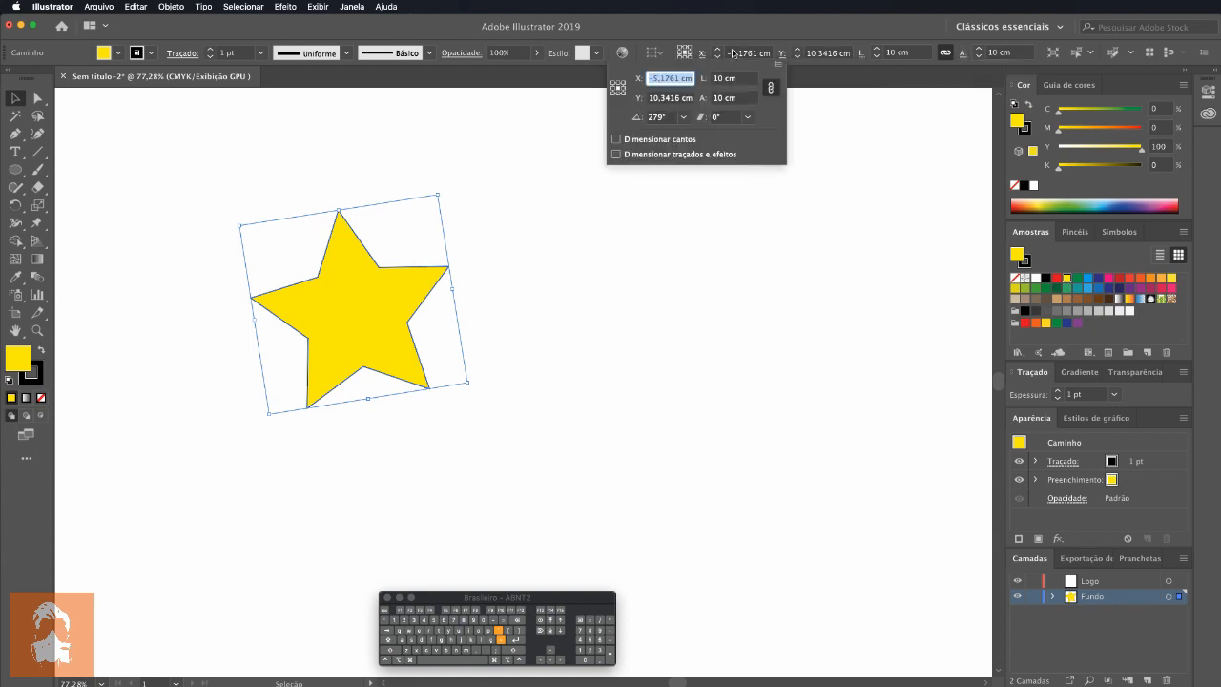
pyautogui.click(704, 53)
pyautogui.click(704, 54)
pyautogui.click(963, 54)
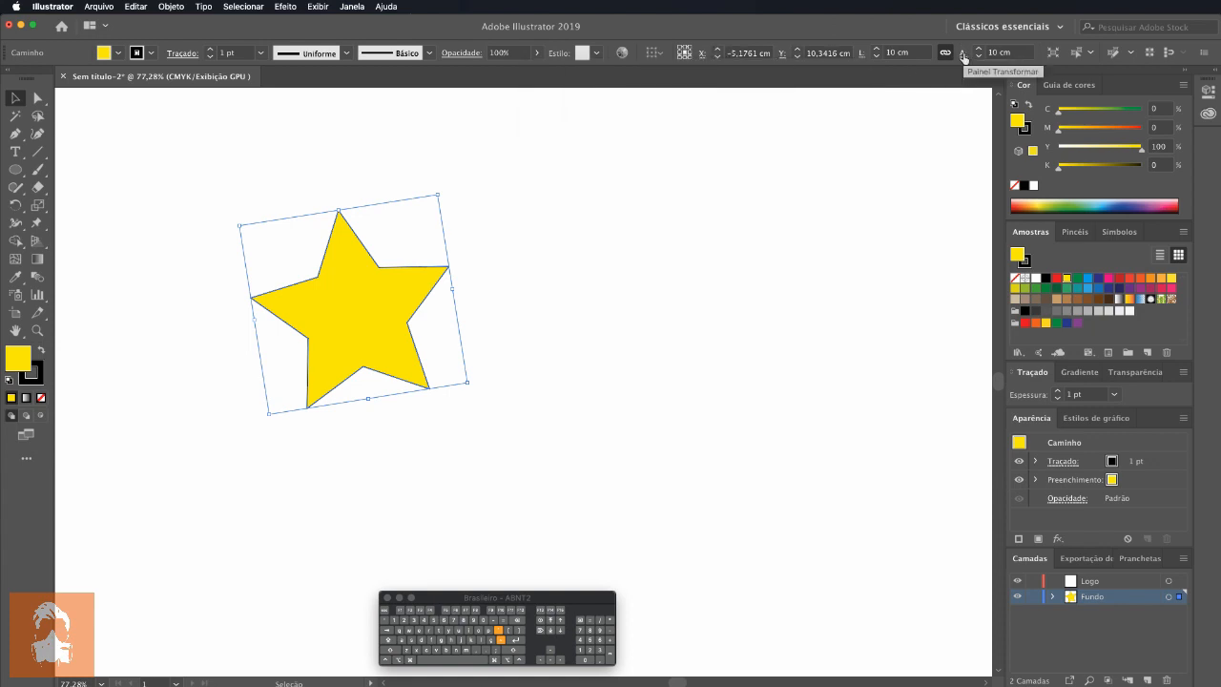
pyautogui.click(964, 55)
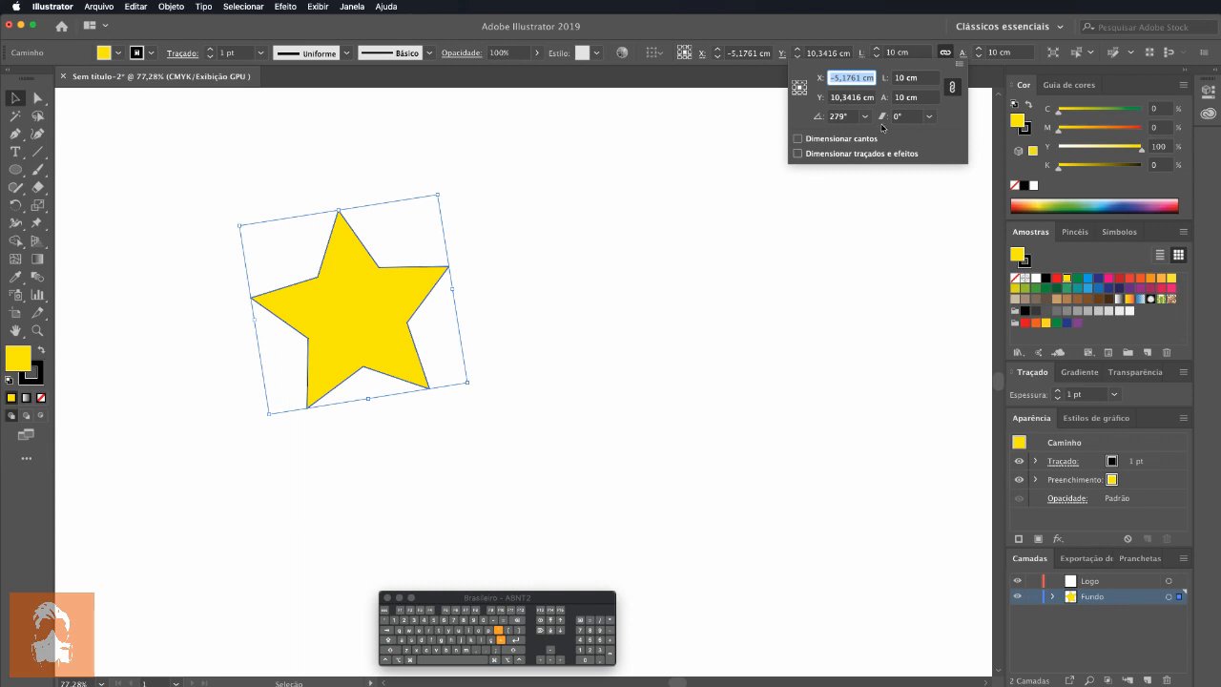
# Step: Reopen the floating Transform panel for the selected star
pyautogui.click(352, 7)
pyautogui.click(390, 92)
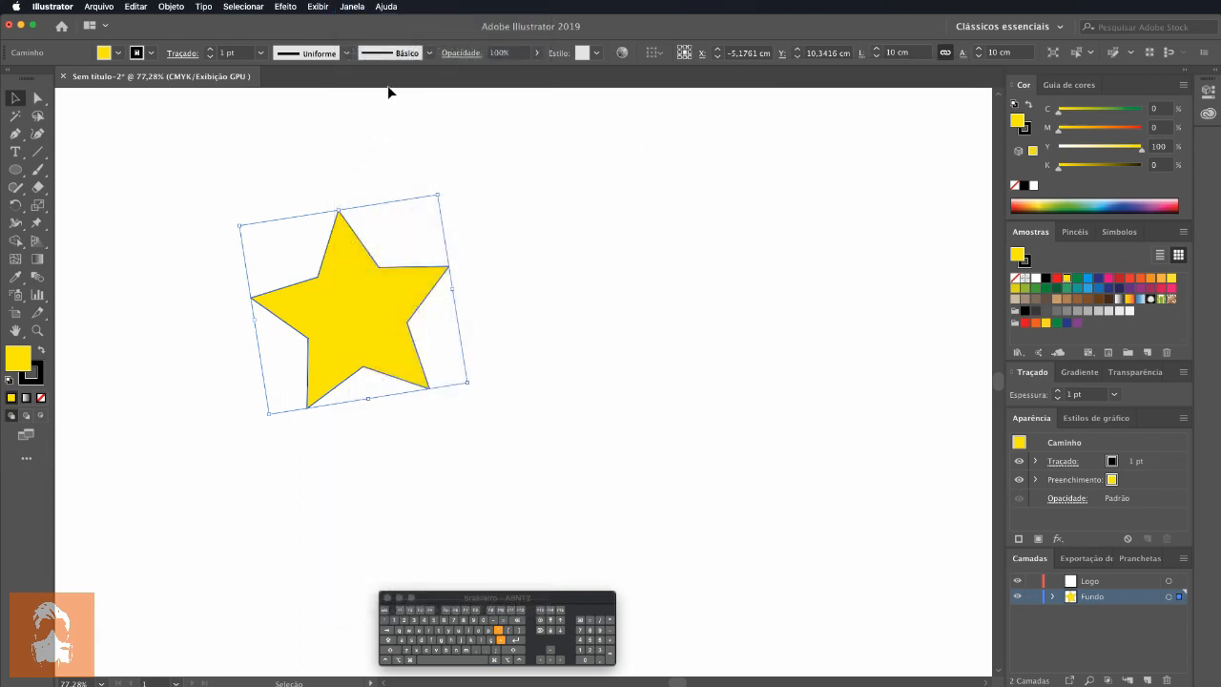
pyautogui.click(355, 8)
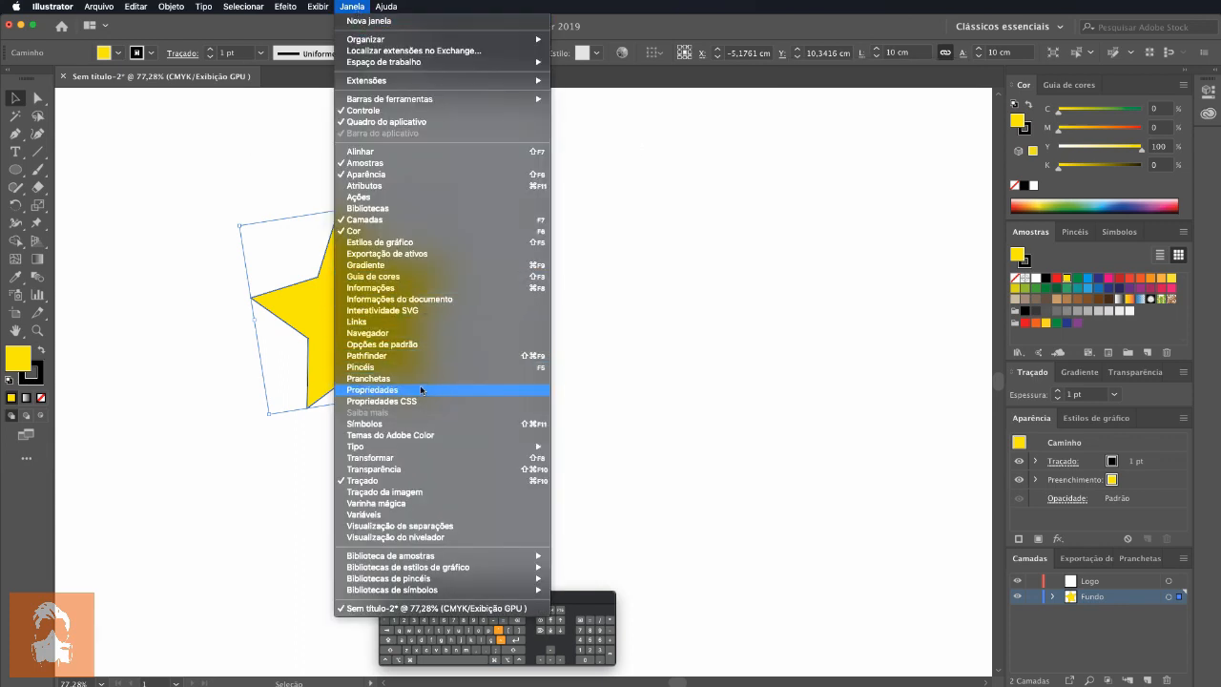
pyautogui.click(420, 456)
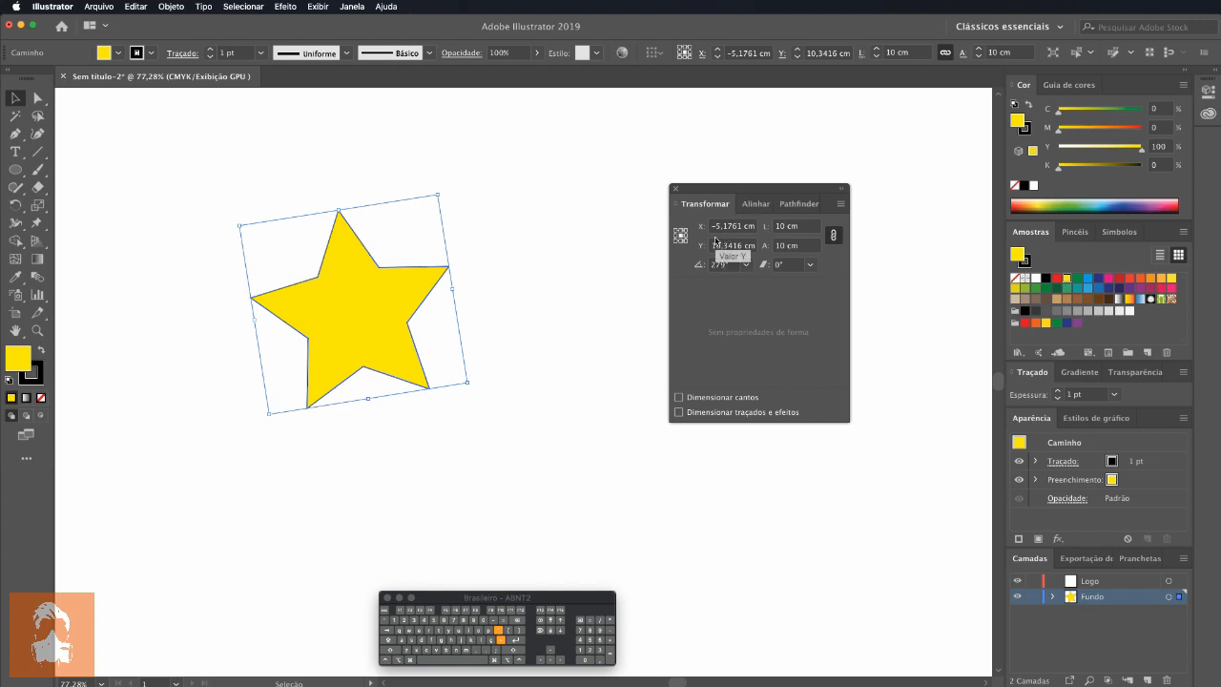
# Step: Show the artboard and the rulers, keeping the Selection tool active
pyautogui.press('super+shift+h')
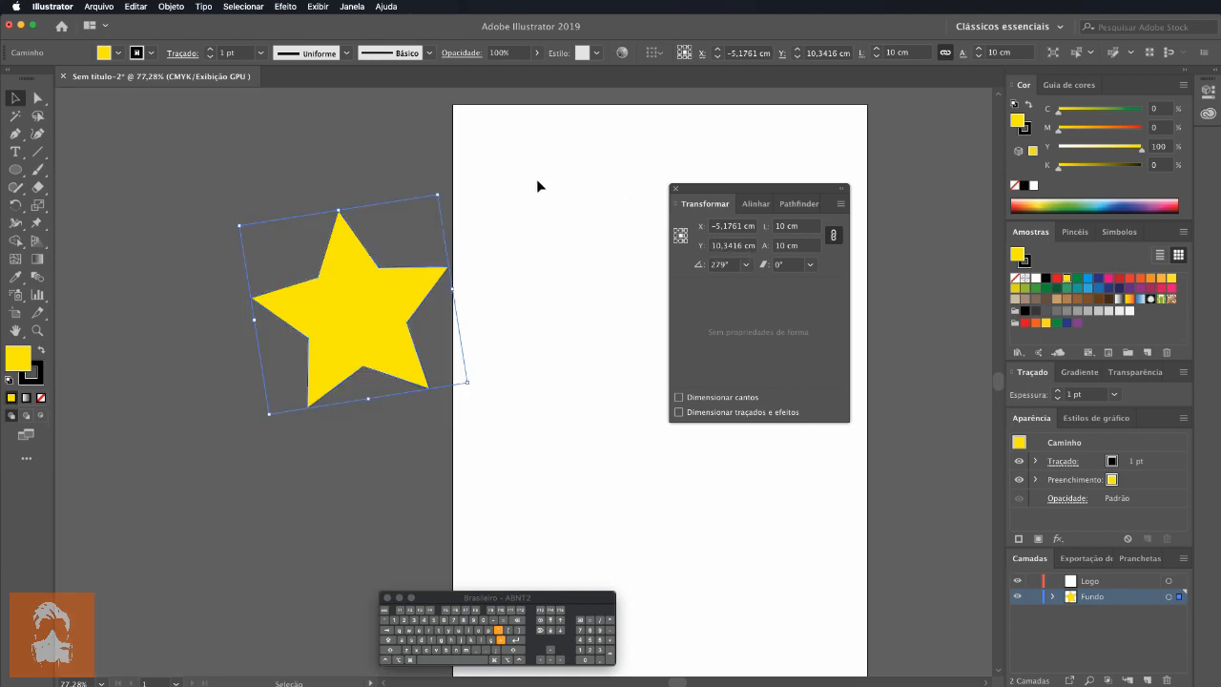
pyautogui.press('a')
pyautogui.press('super+r')
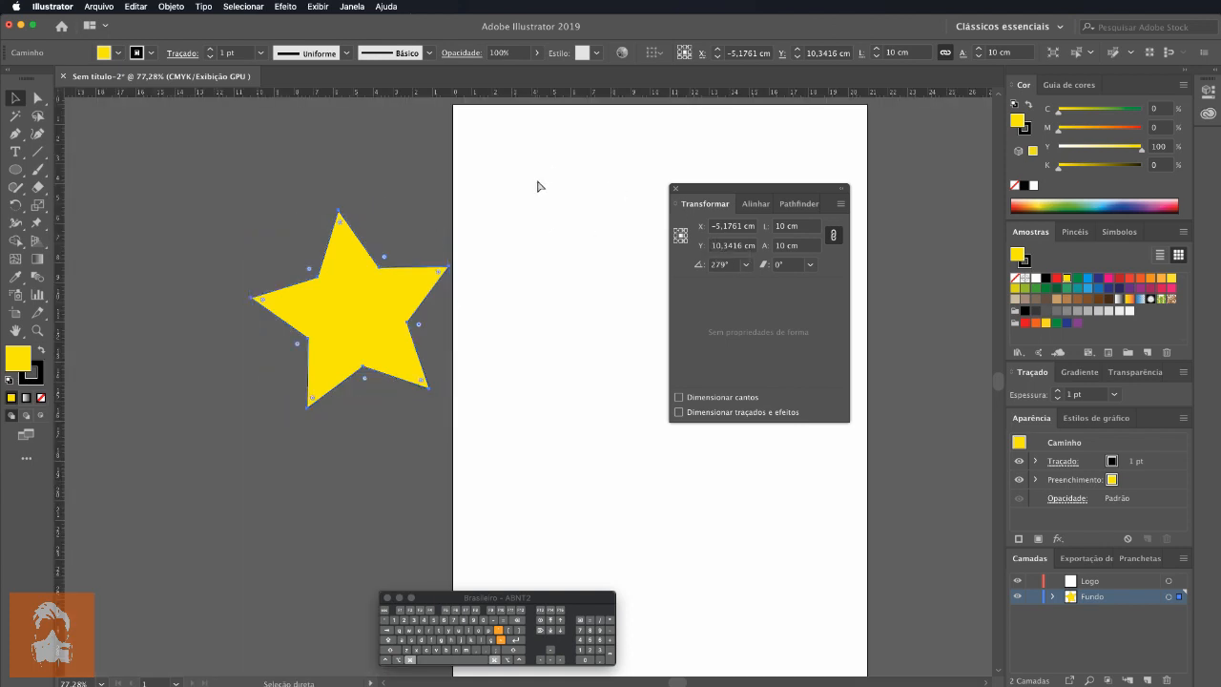
pyautogui.press('v')
# Step: Look up the ruler display commands and leave them without making a change
pyautogui.click(351, 7)
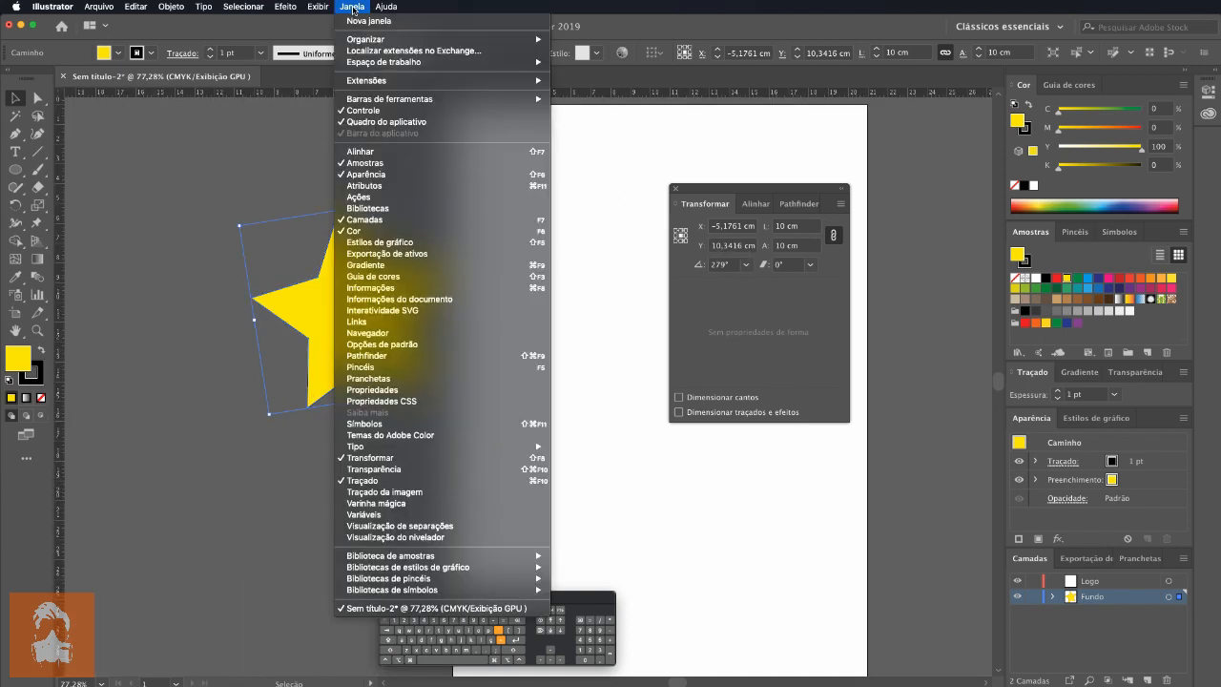
pyautogui.moveTo(318, 7)
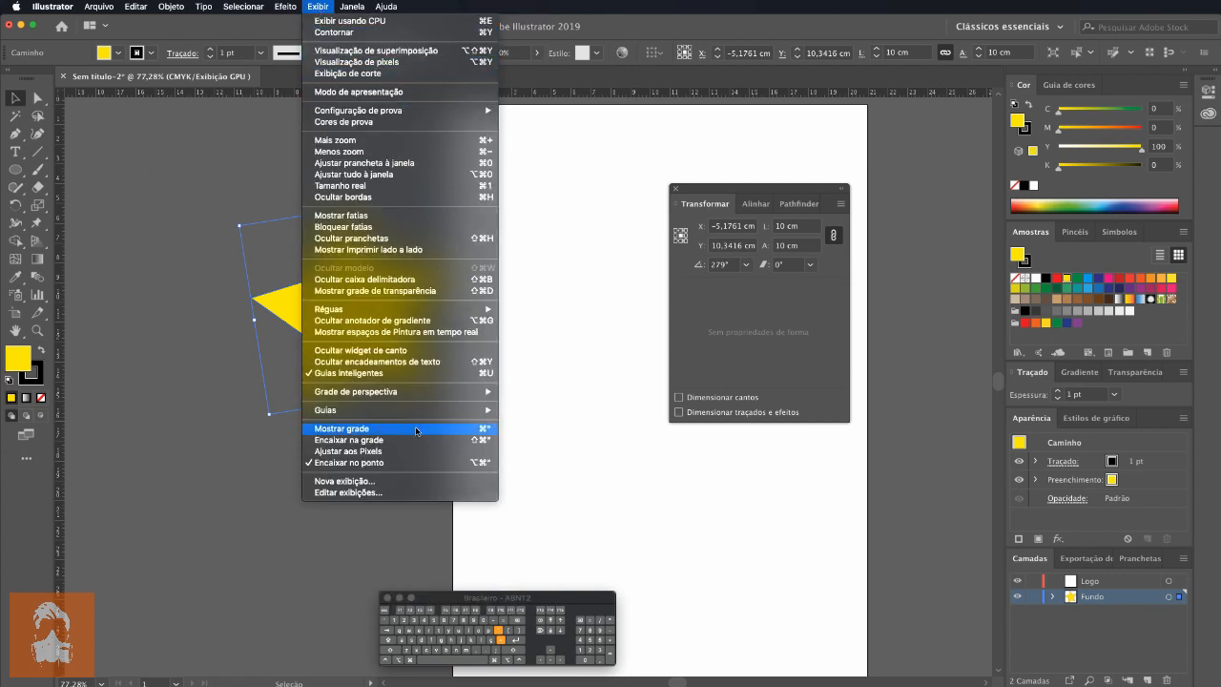
pyautogui.moveTo(448, 309)
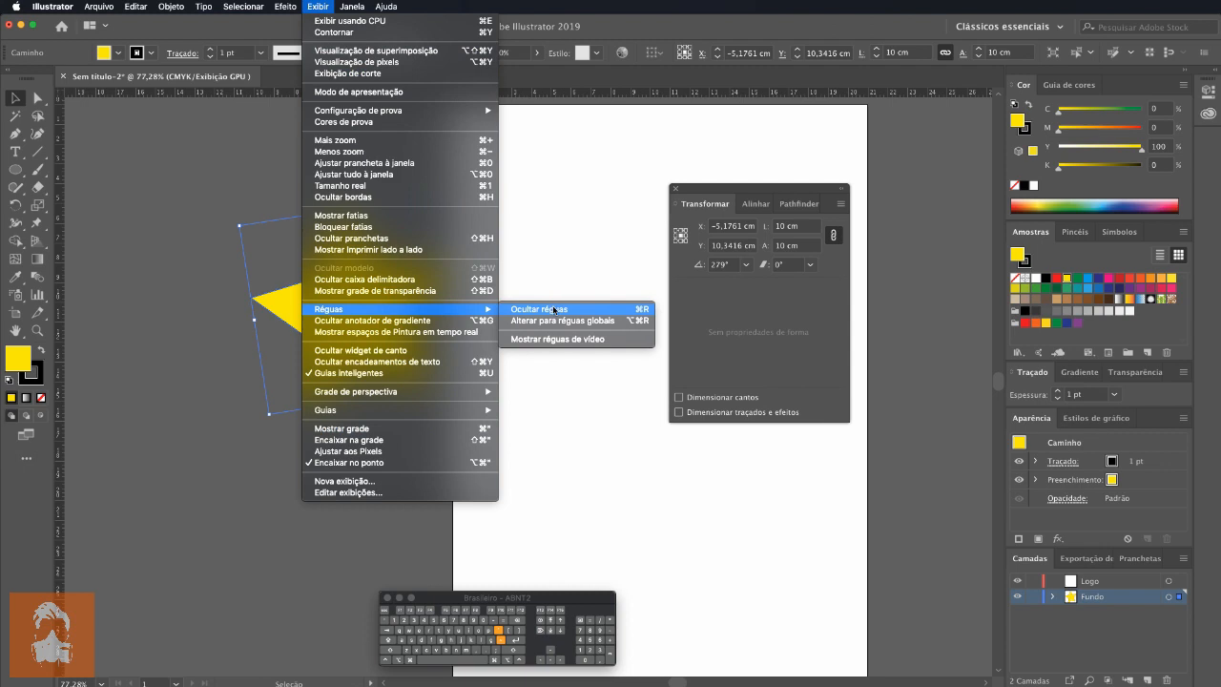
pyautogui.click(622, 192)
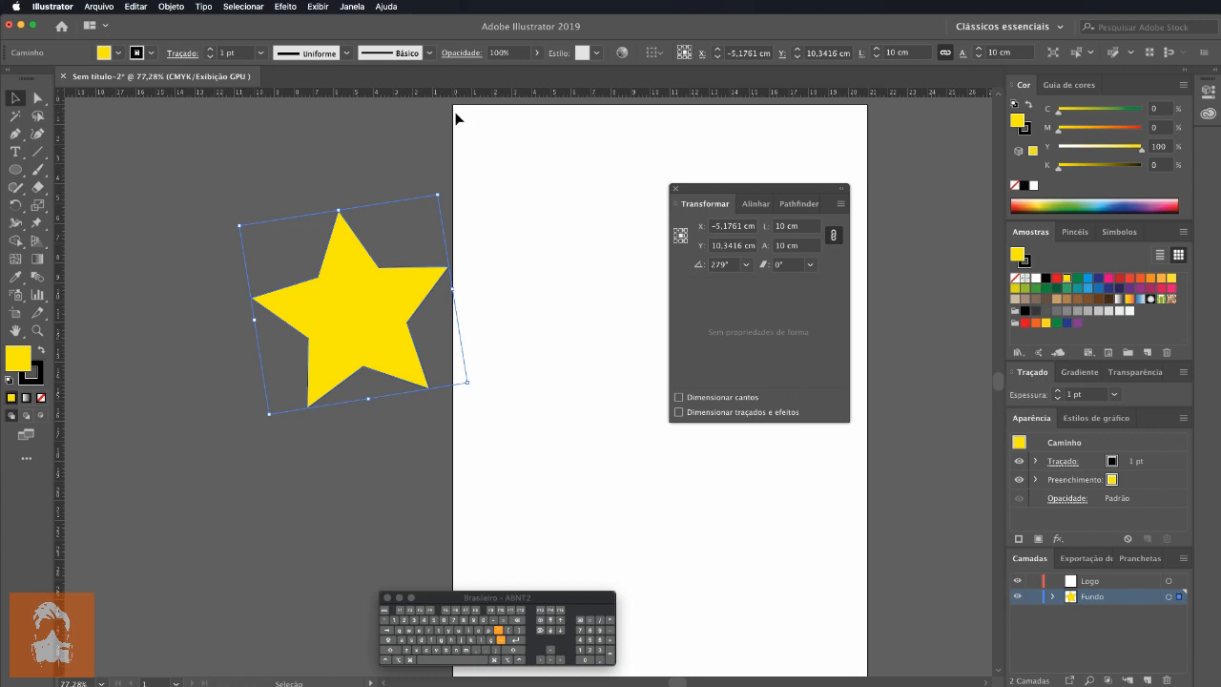
# Step: Move the star on the artboard so its center is at about X 4.74 cm, Y 13.18 cm
pyautogui.scroll(1, 463, 121)
pyautogui.scroll(2, 463, 130)
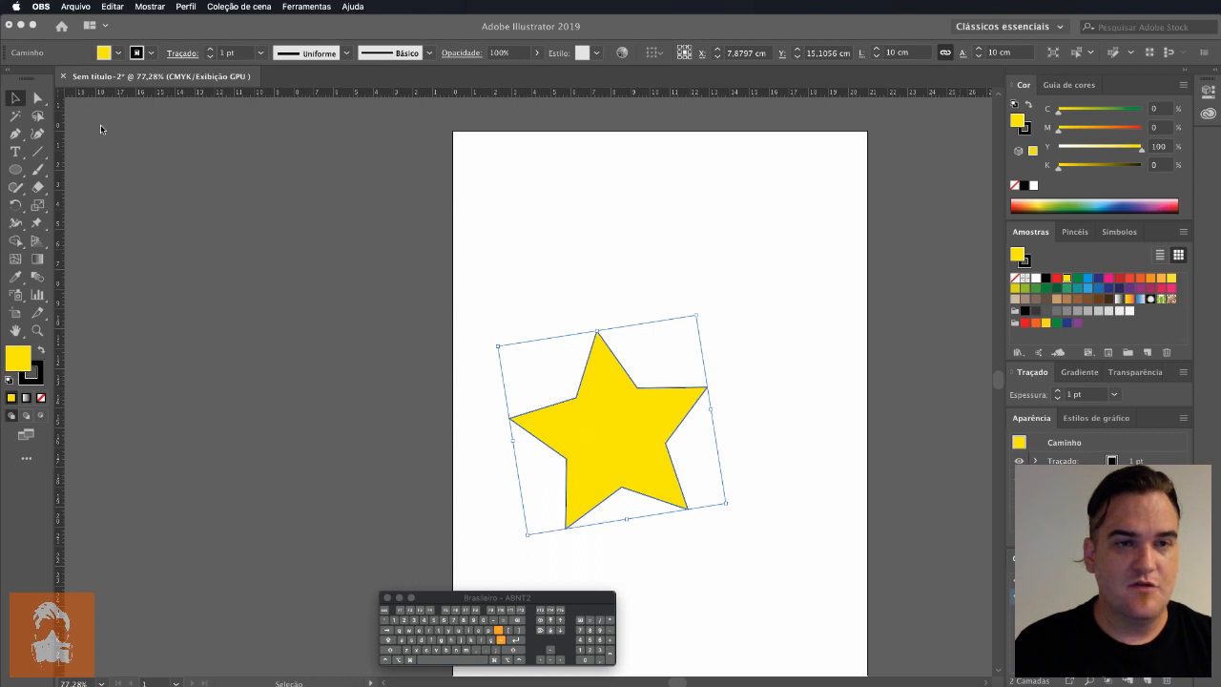
pyautogui.click(616, 436)
pyautogui.moveTo(615, 437); pyautogui.dragTo(554, 400)
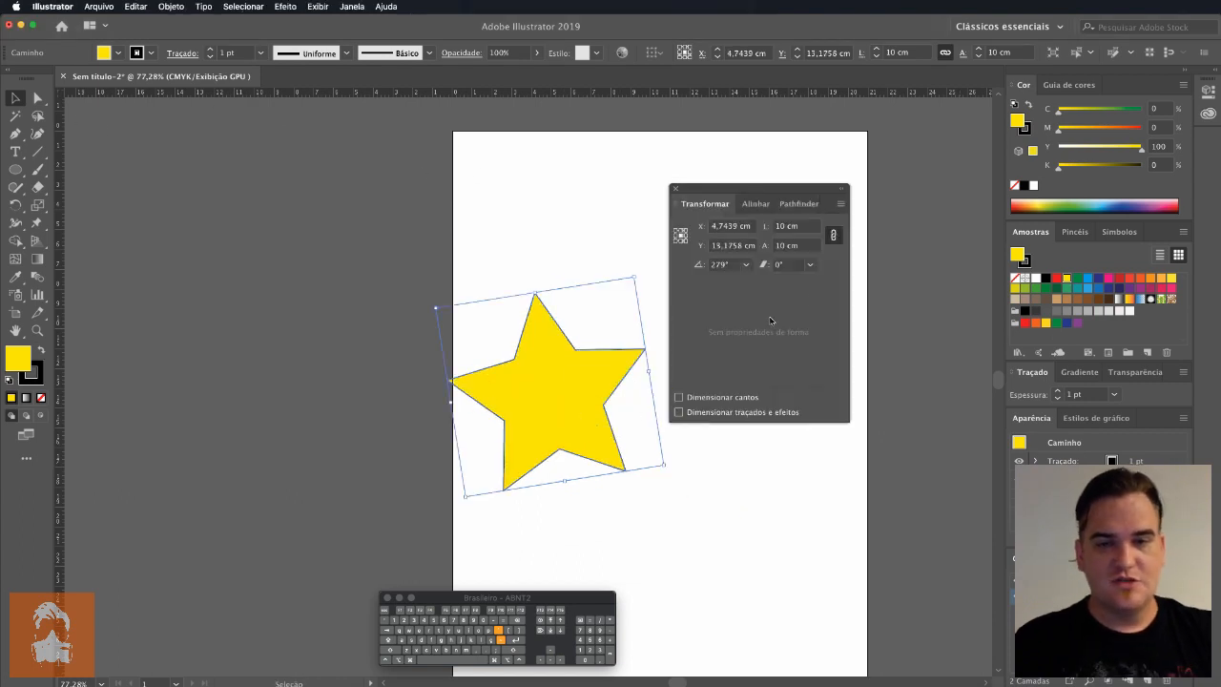
# Step: Position the star's center at X 0 cm and Y 0 cm on the artboard
pyautogui.click(750, 227)
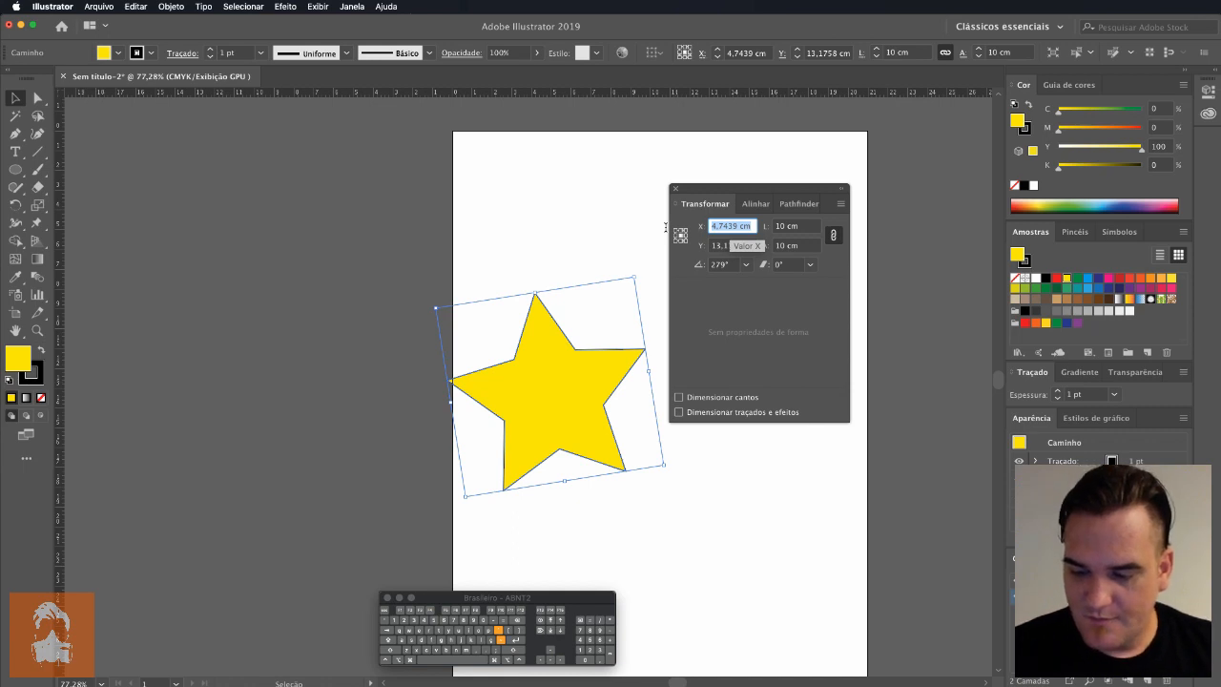
pyautogui.write('0')
pyautogui.press('Tab')
pyautogui.write('0')
pyautogui.press('Tab')
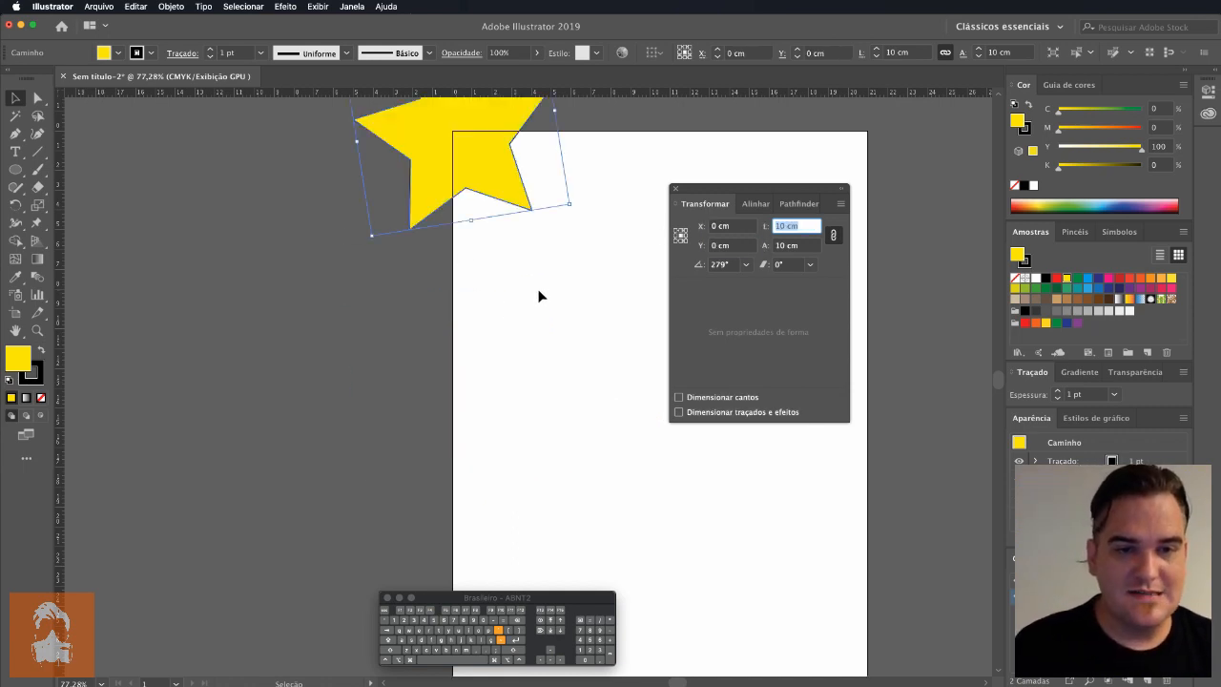
pyautogui.press('space')
pyautogui.press('space')
pyautogui.moveTo(525, 277); pyautogui.dragTo(526, 397)
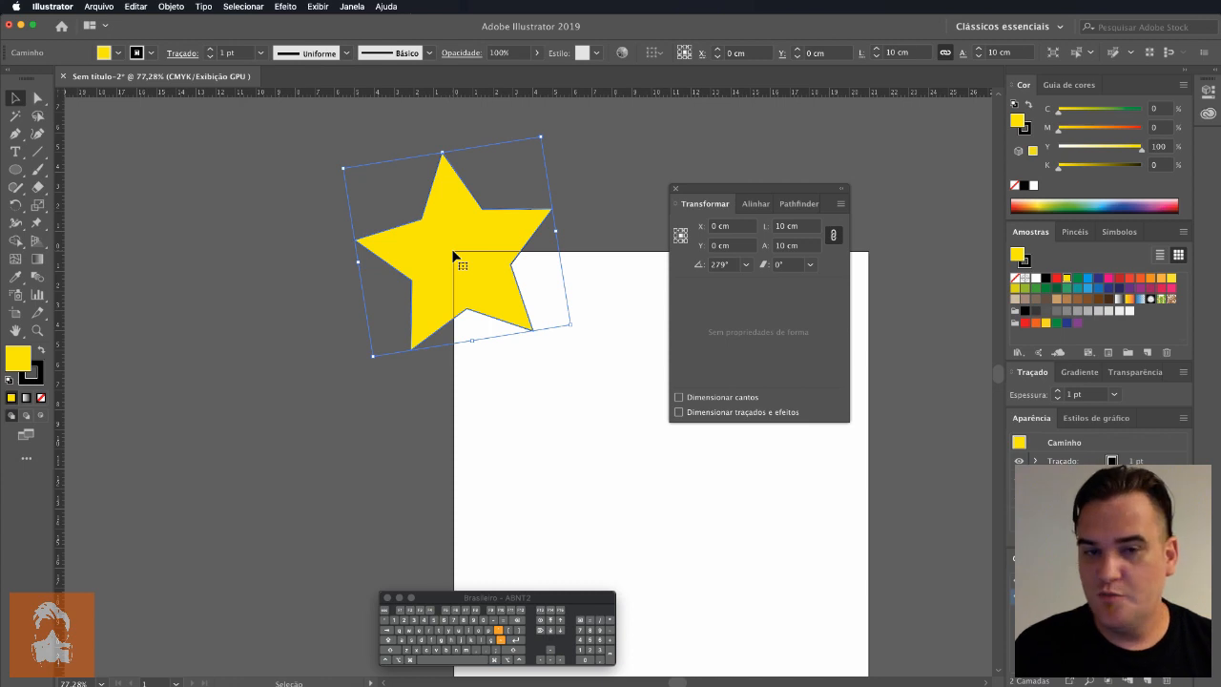
# Step: Try several reference points for the star's coordinates, ending with the lower-right corner point
pyautogui.click(673, 238)
pyautogui.click(675, 242)
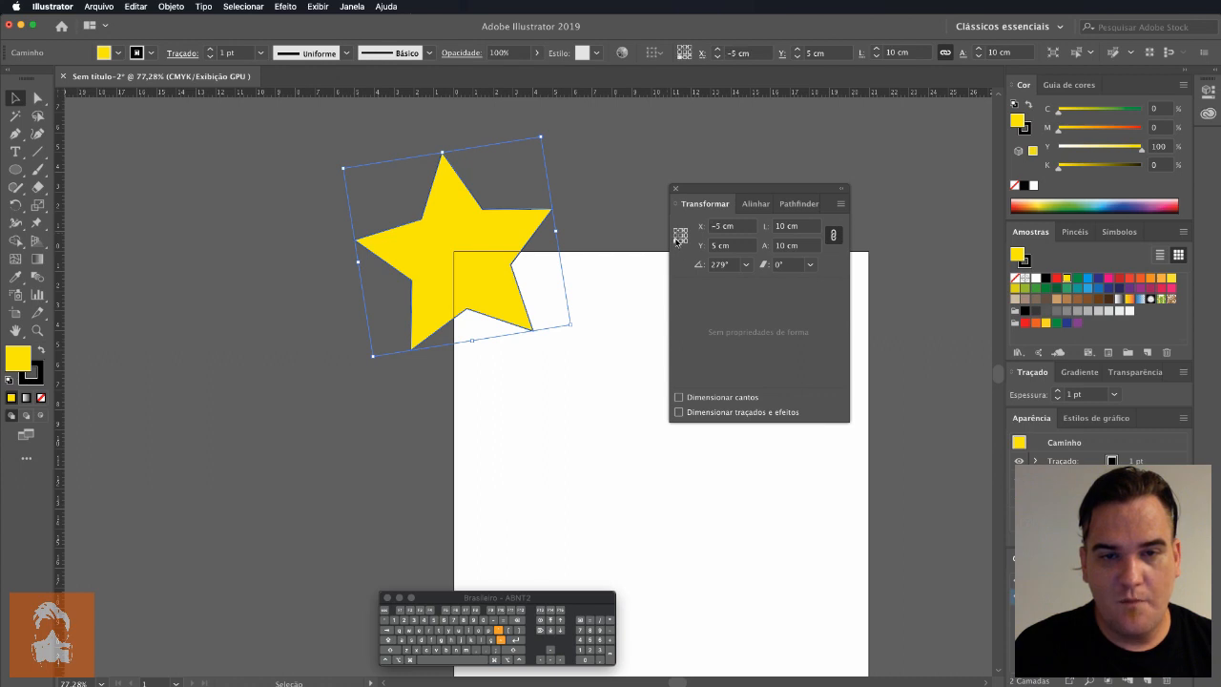
pyautogui.click(676, 232)
pyautogui.click(686, 232)
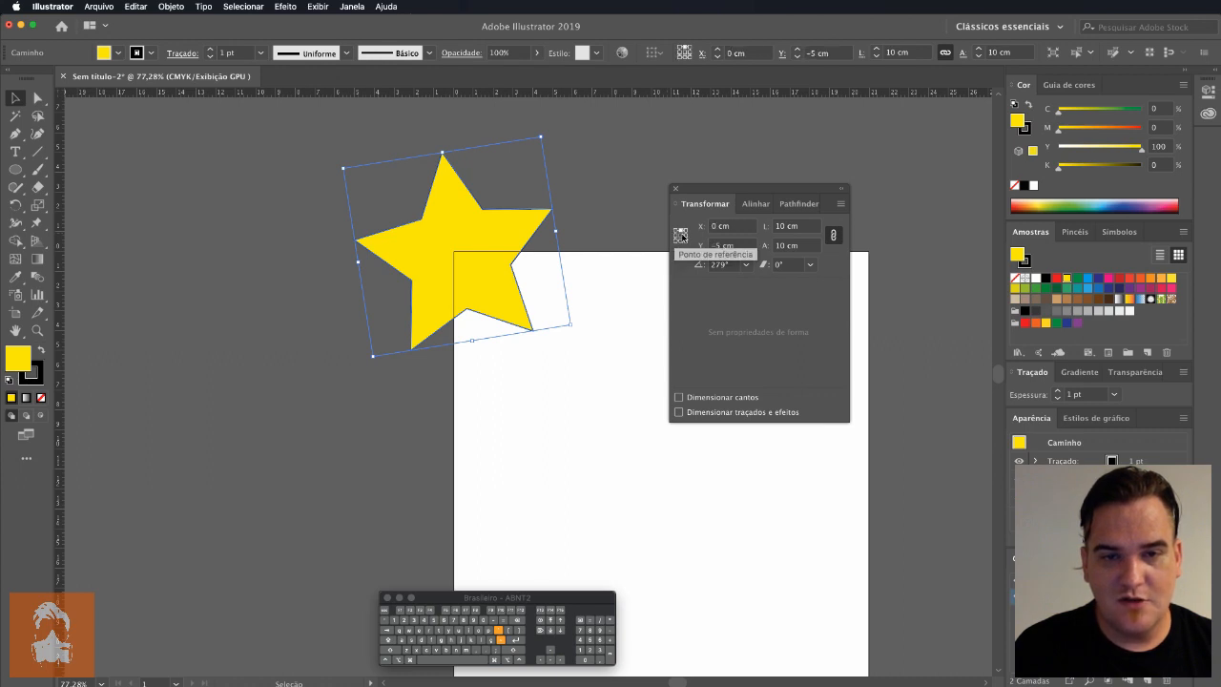
pyautogui.click(687, 237)
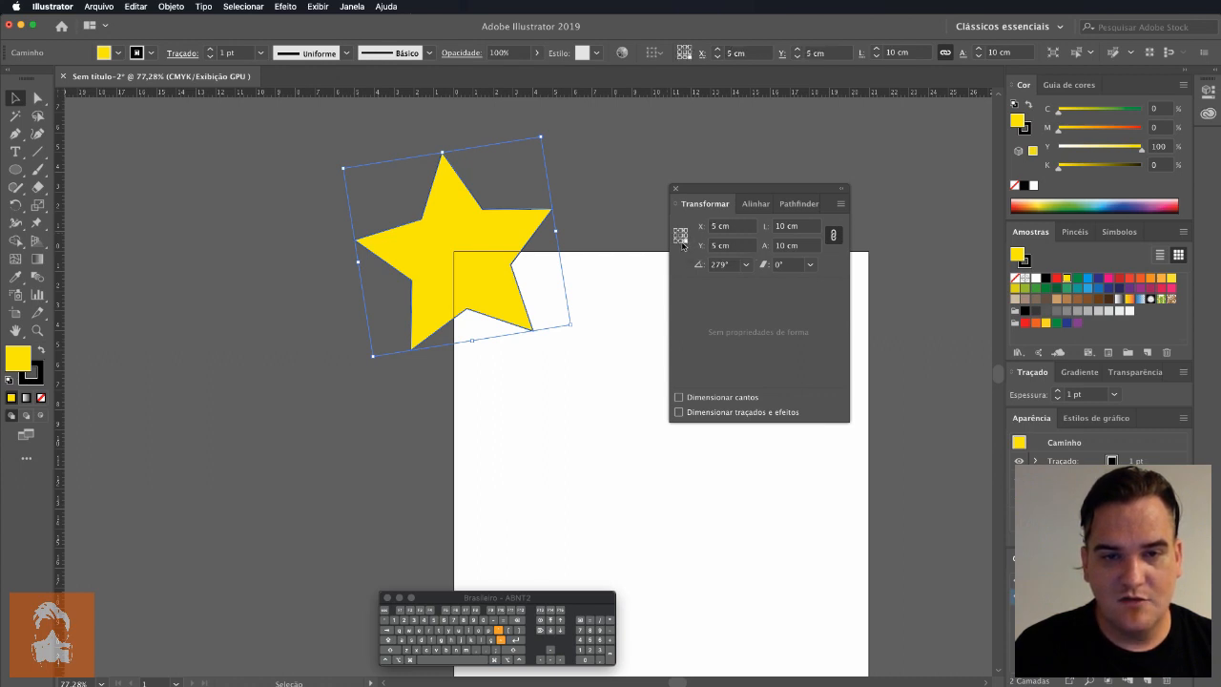
# Step: Compare the star's coordinates using the lower-left corner and center reference points
pyautogui.click(684, 244)
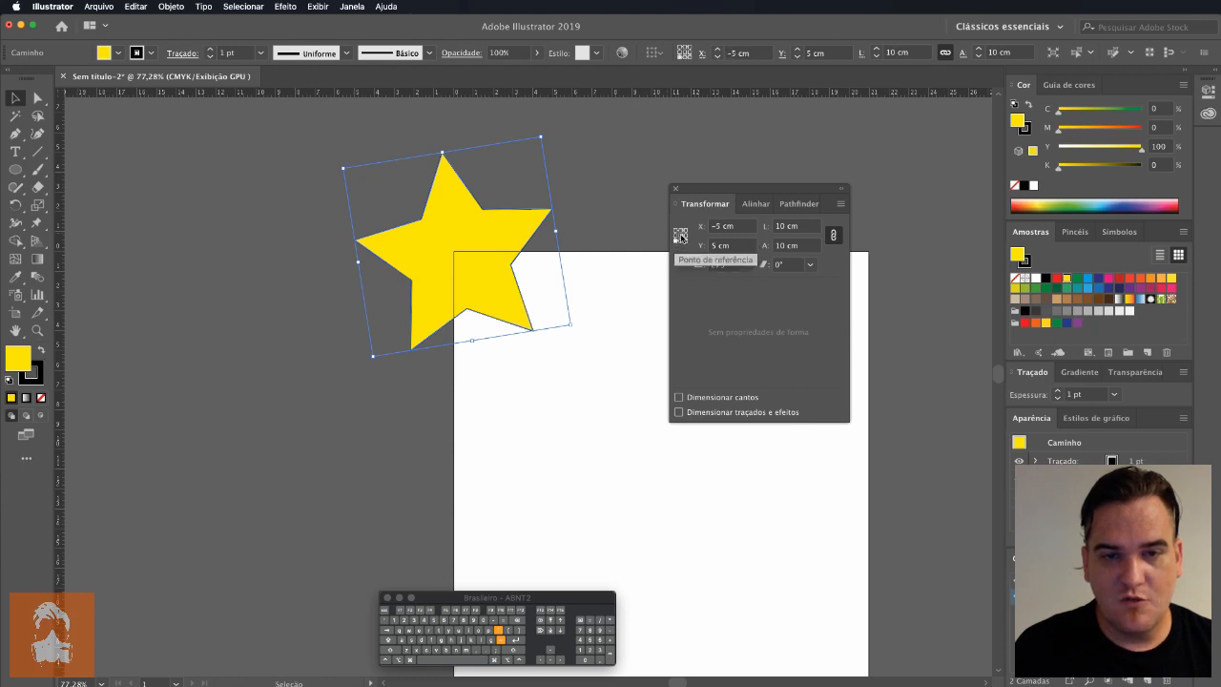
pyautogui.click(680, 239)
pyautogui.click(680, 235)
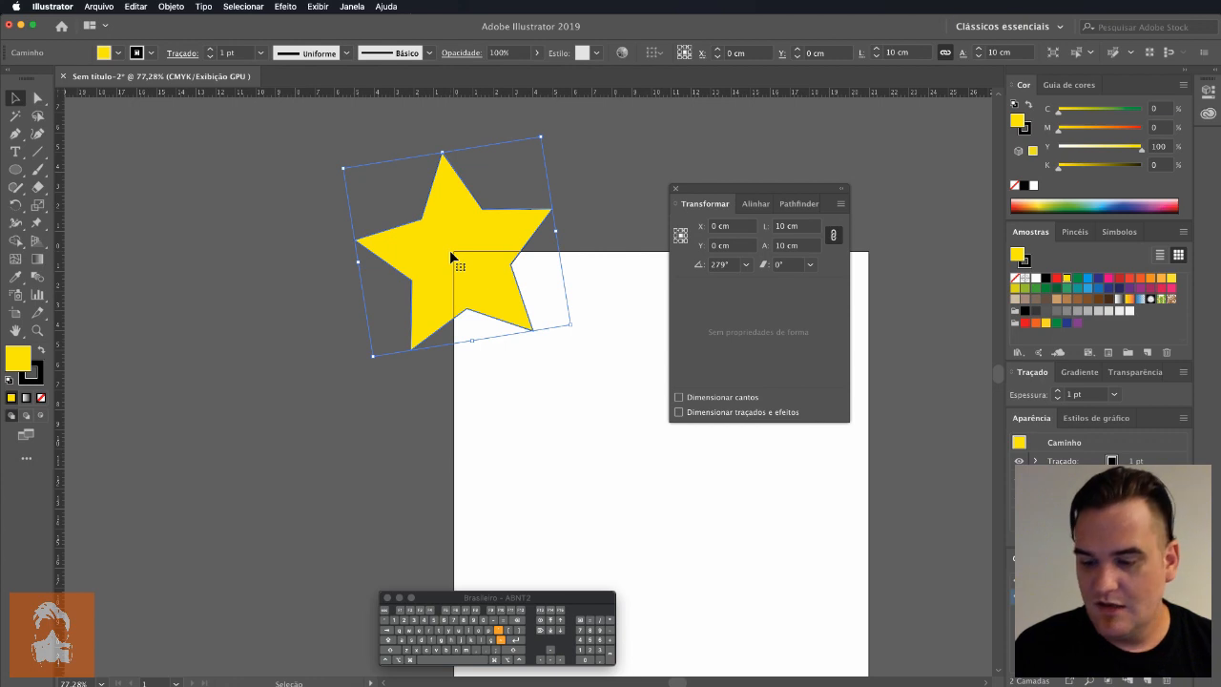
# Step: Position the star's upper-left reference point at X 0 cm and Y 0 cm, and move the transform settings clear of the star
pyautogui.click(676, 231)
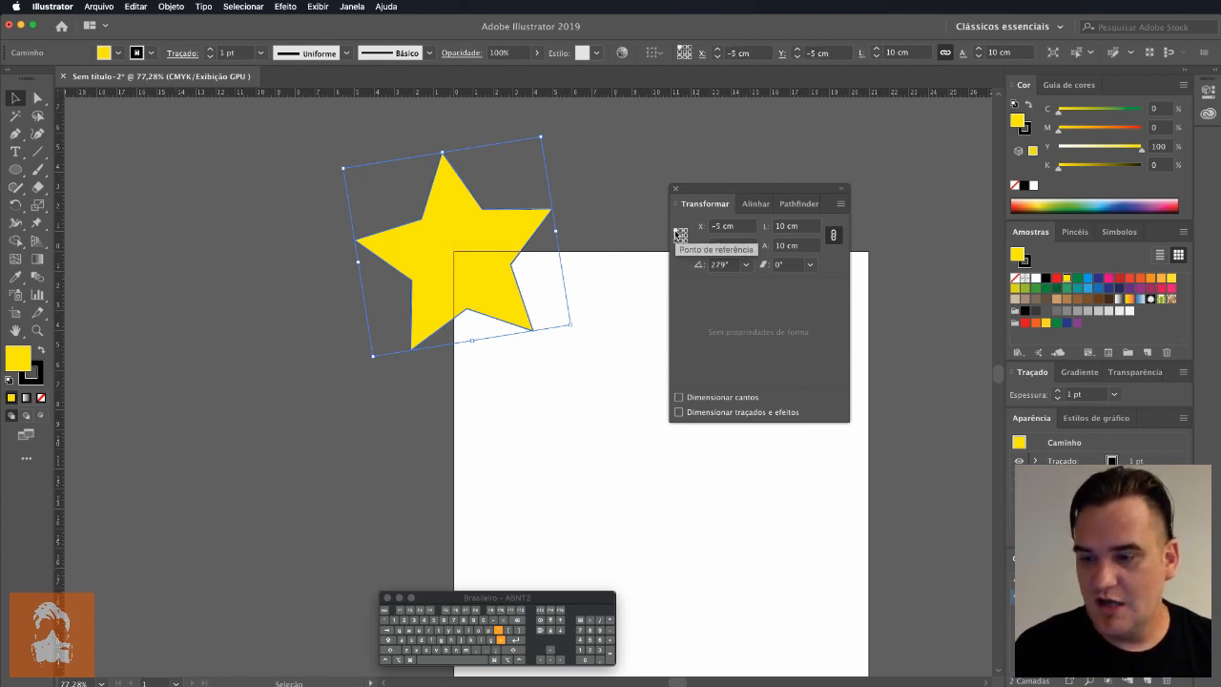
pyautogui.click(735, 226)
pyautogui.write('0')
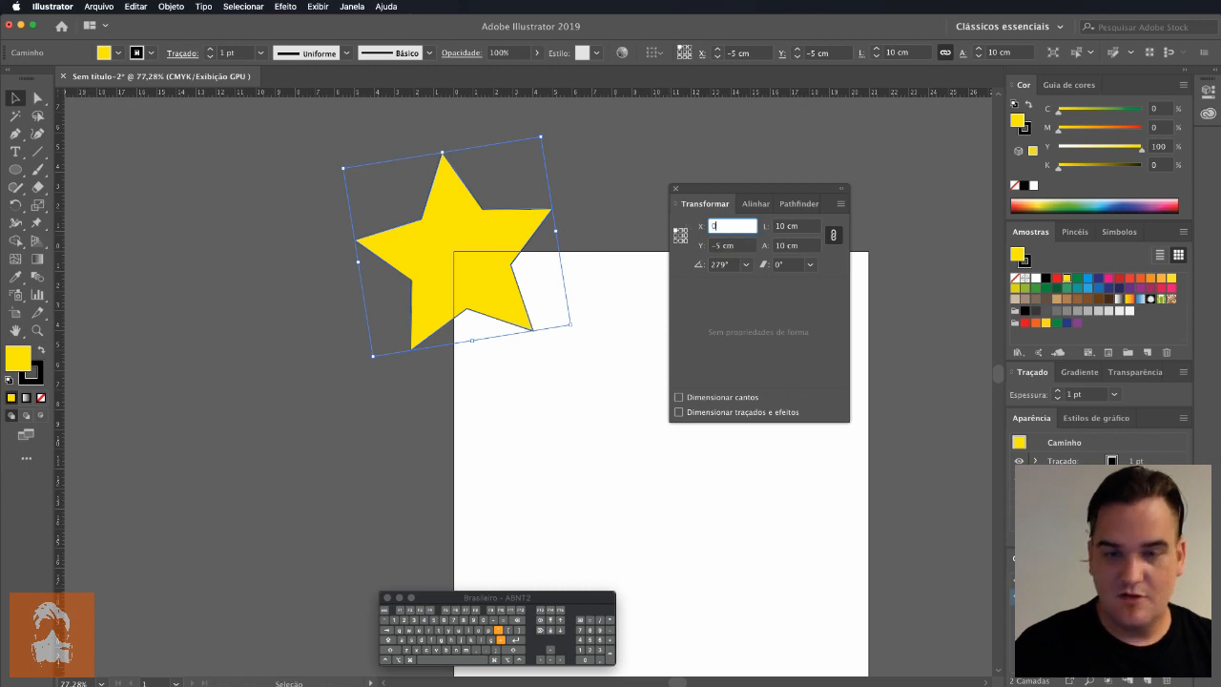
pyautogui.press('Tab')
pyautogui.write('0')
pyautogui.press('Tab')
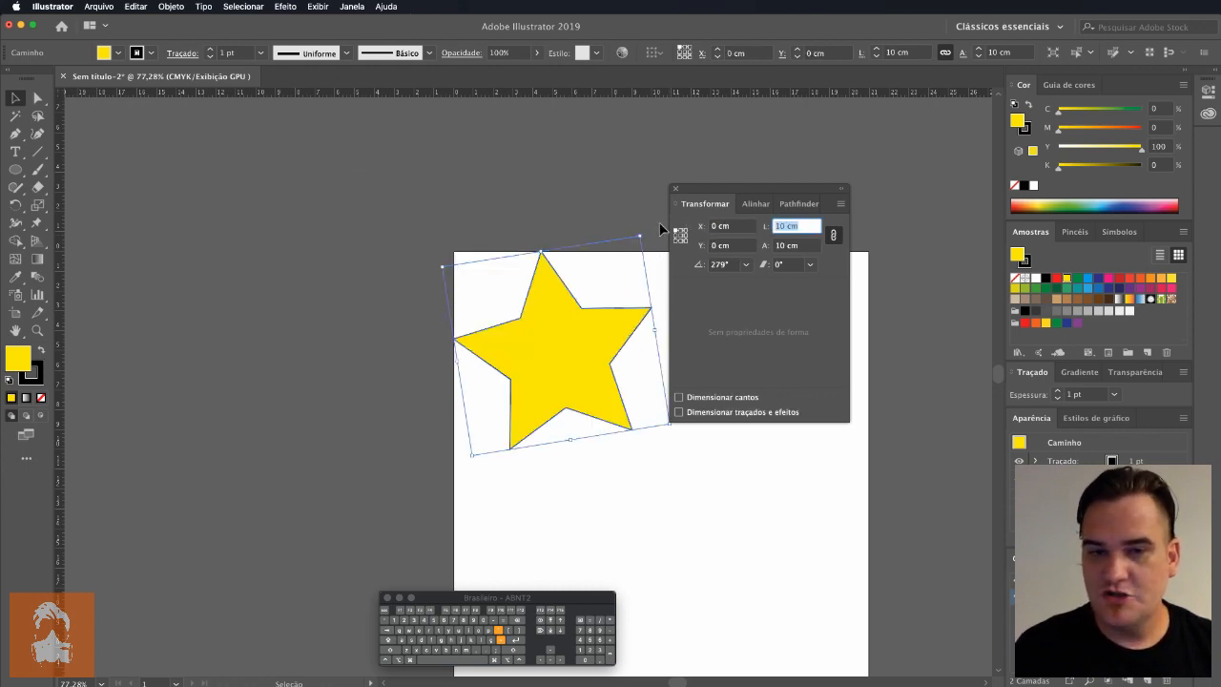
pyautogui.moveTo(735, 189); pyautogui.dragTo(814, 186)
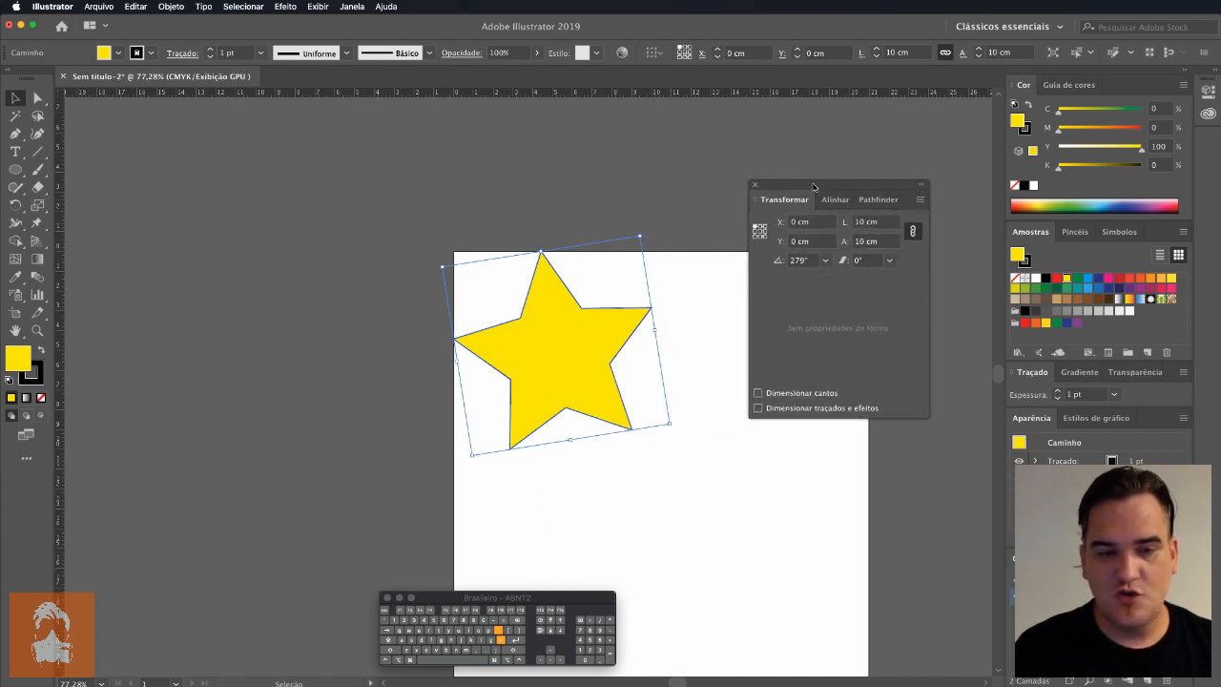
# Step: Set the star's upper-left reference position to X 1 cm and Y 1 cm, and deselect the star
pyautogui.click(827, 222)
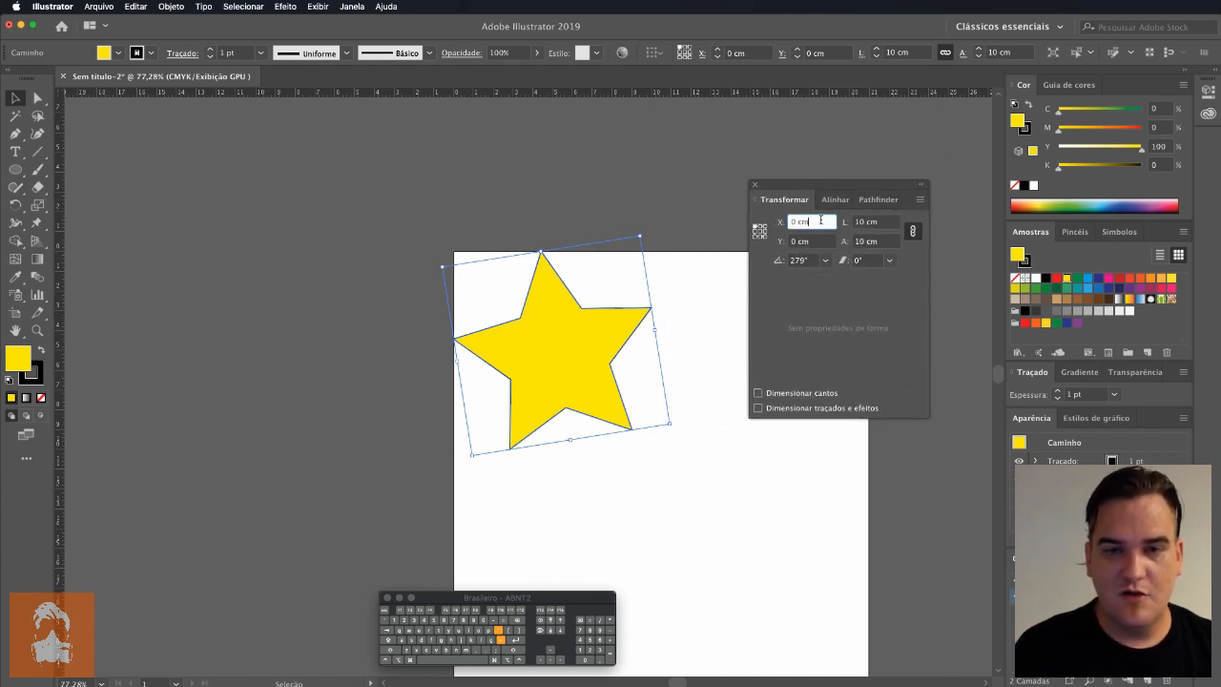
pyautogui.moveTo(827, 220); pyautogui.dragTo(762, 223)
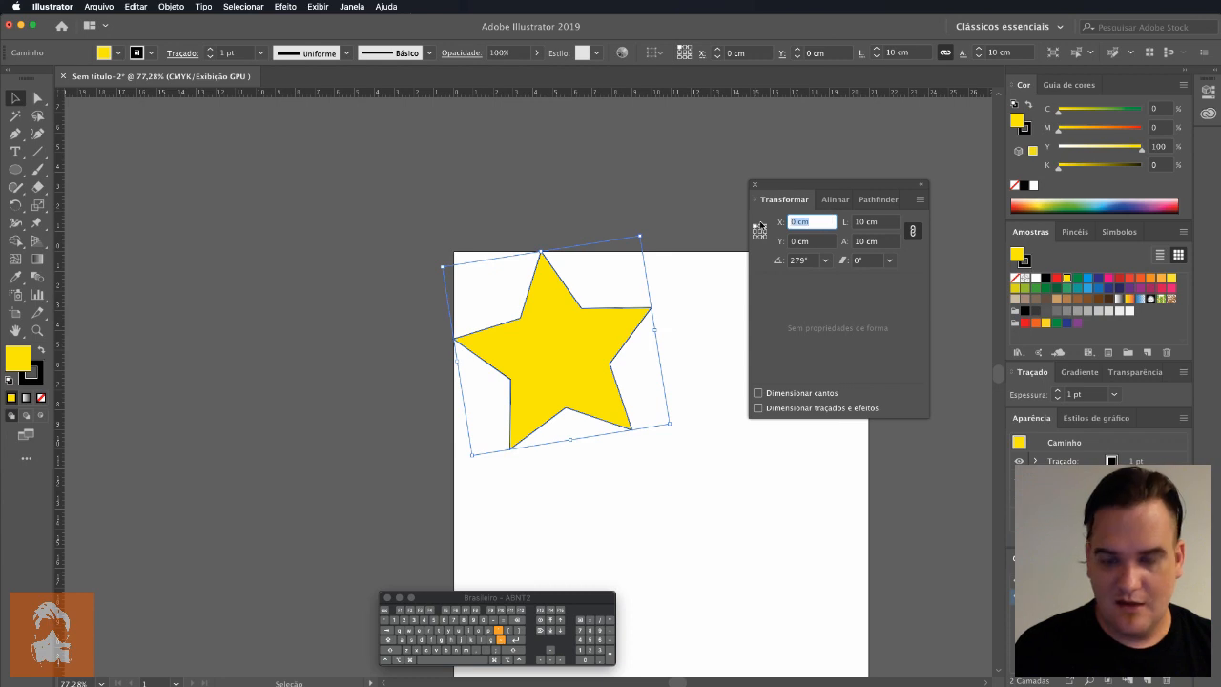
pyautogui.write('1')
pyautogui.press('Tab')
pyautogui.write('1')
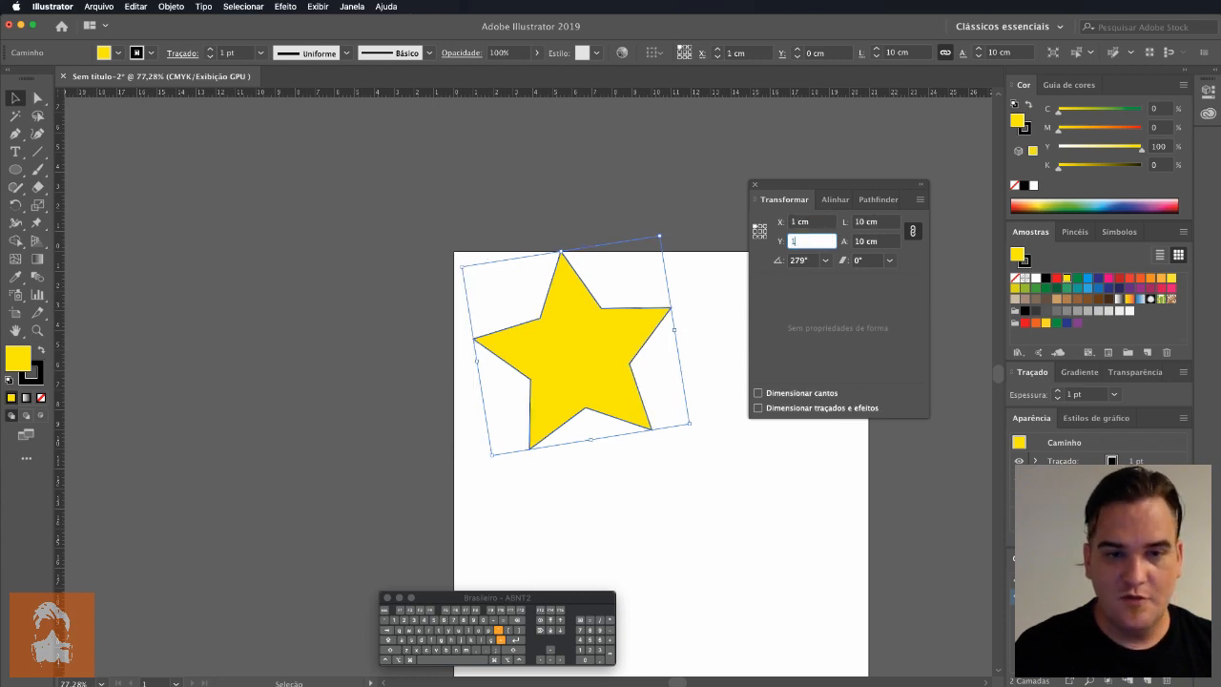
pyautogui.press('Tab')
pyautogui.click(697, 390)
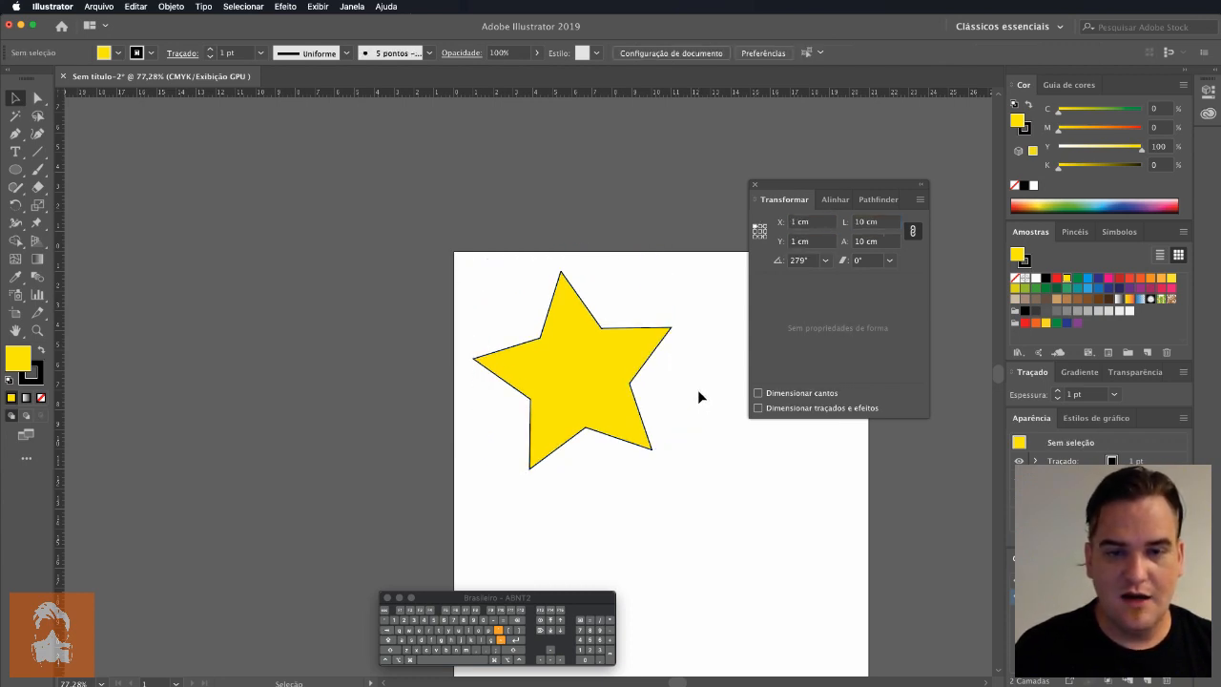
# Step: Relocate the rulers' zero origin to the lower-right corner of the artboard
pyautogui.moveTo(700, 434); pyautogui.dragTo(611, 315)
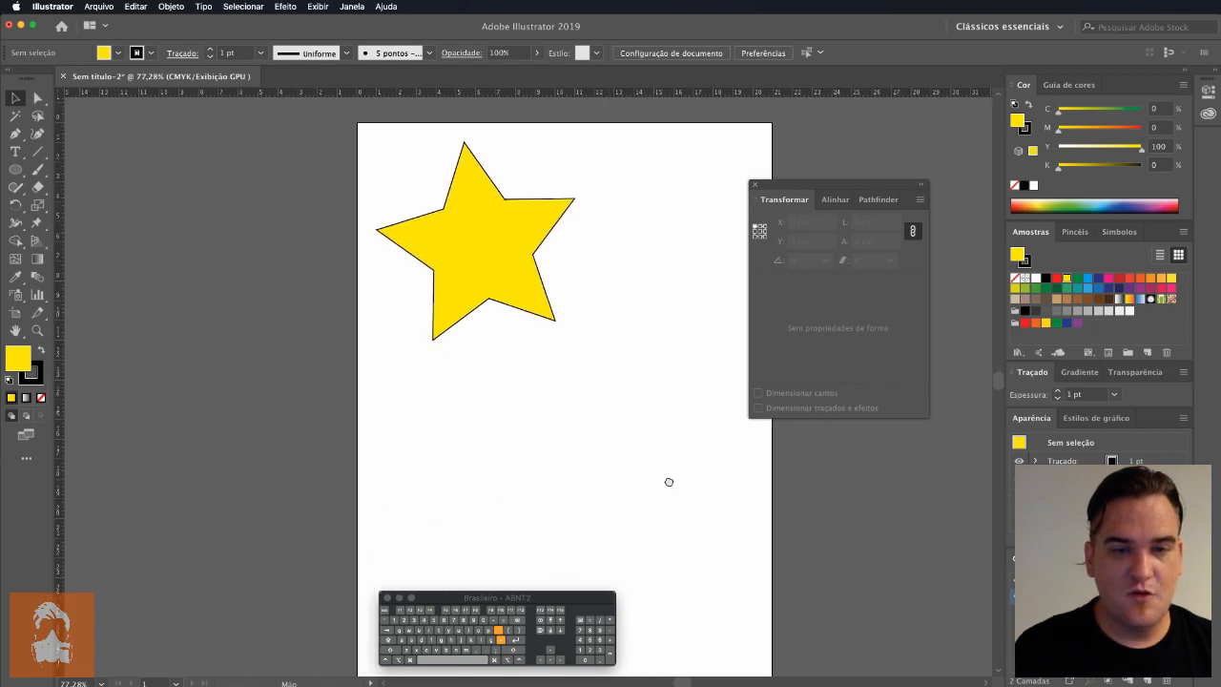
pyautogui.moveTo(668, 480); pyautogui.dragTo(651, 362)
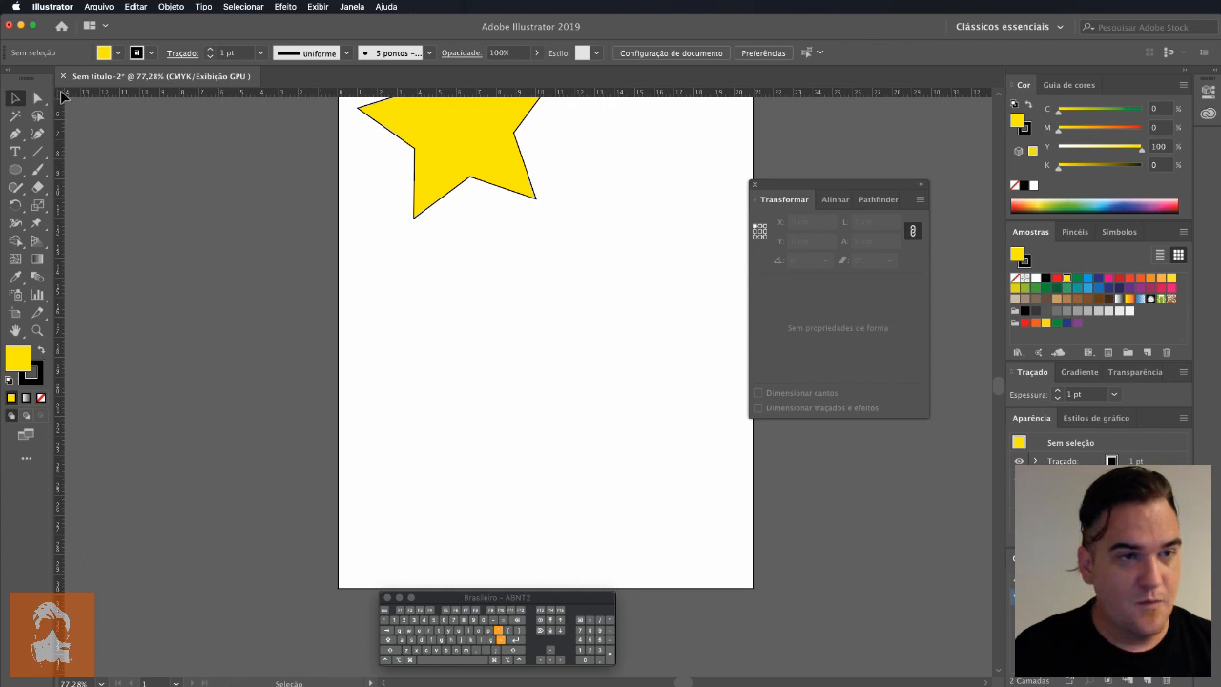
pyautogui.moveTo(62, 95); pyautogui.dragTo(753, 587)
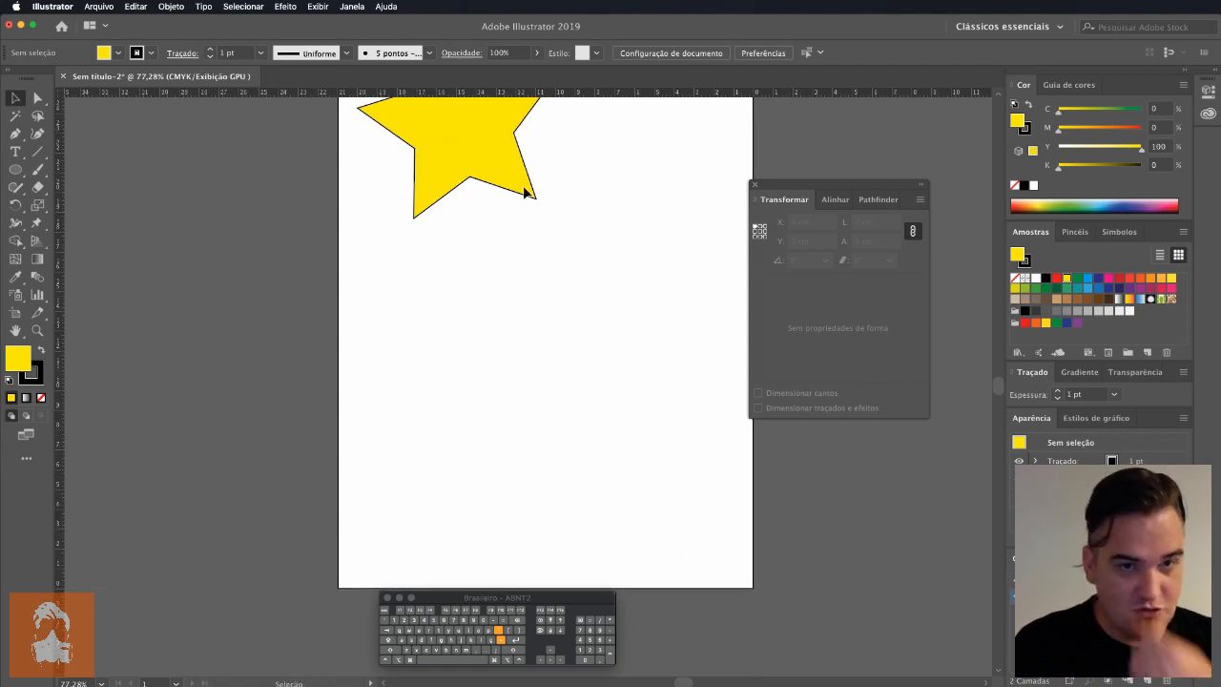
# Step: Place the star's lower-right reference point at X 0 cm and Y 0 cm, measured from the artboard's lower-right corner
pyautogui.moveTo(495, 131); pyautogui.dragTo(495, 186)
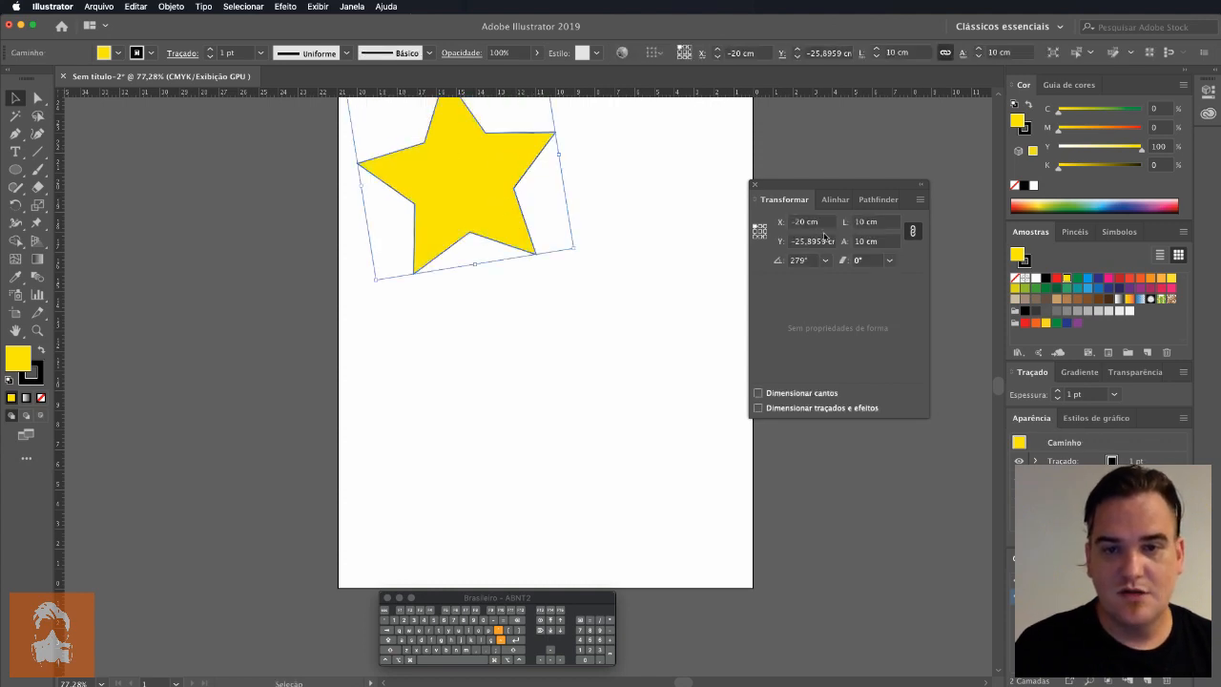
pyautogui.click(820, 223)
pyautogui.click(765, 239)
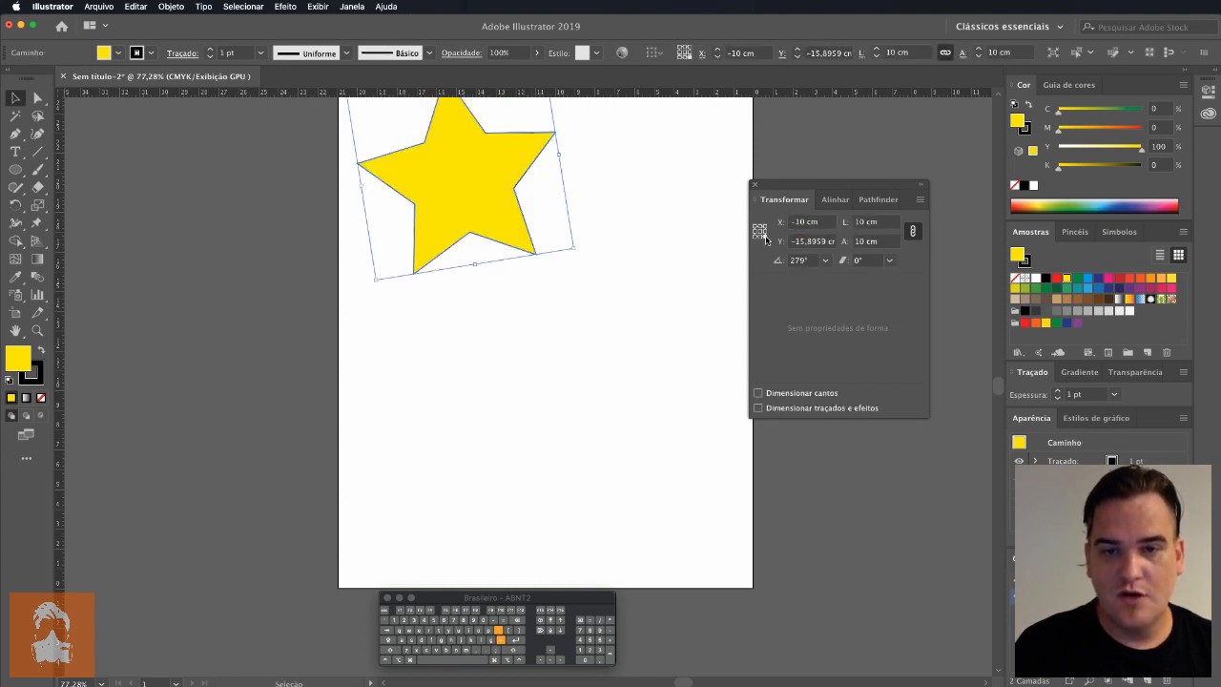
pyautogui.click(820, 223)
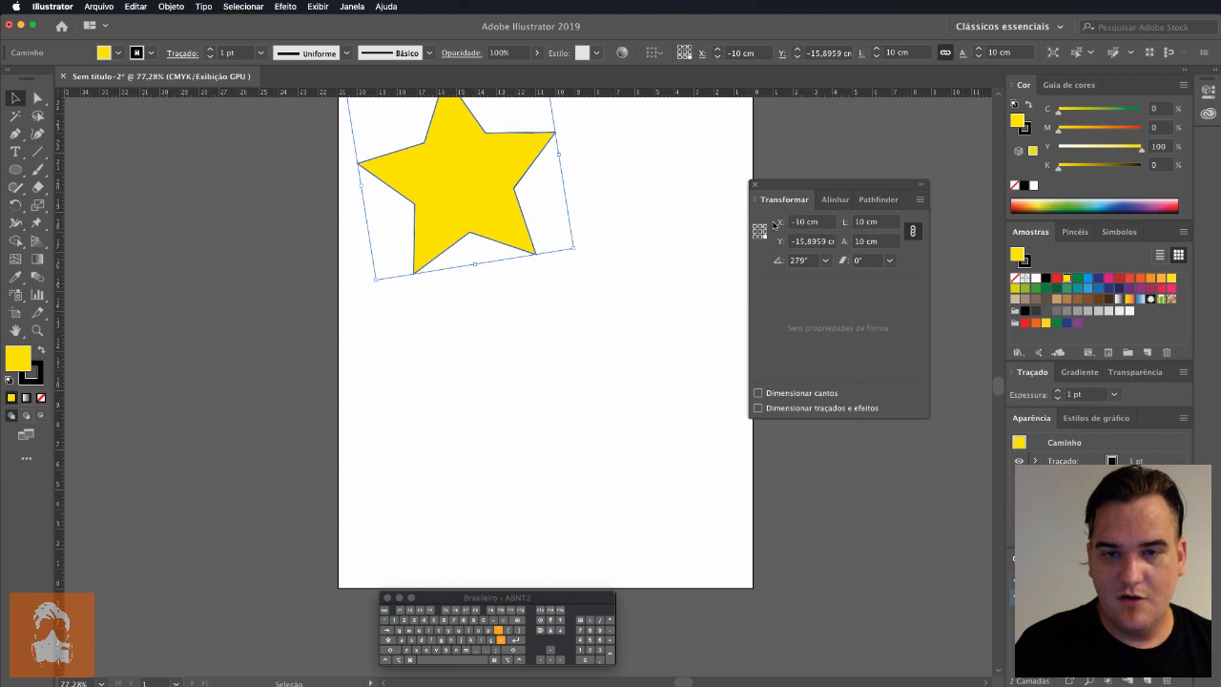
pyautogui.click(811, 222)
pyautogui.write('0')
pyautogui.press('Tab')
pyautogui.write('0')
pyautogui.press('Tab')
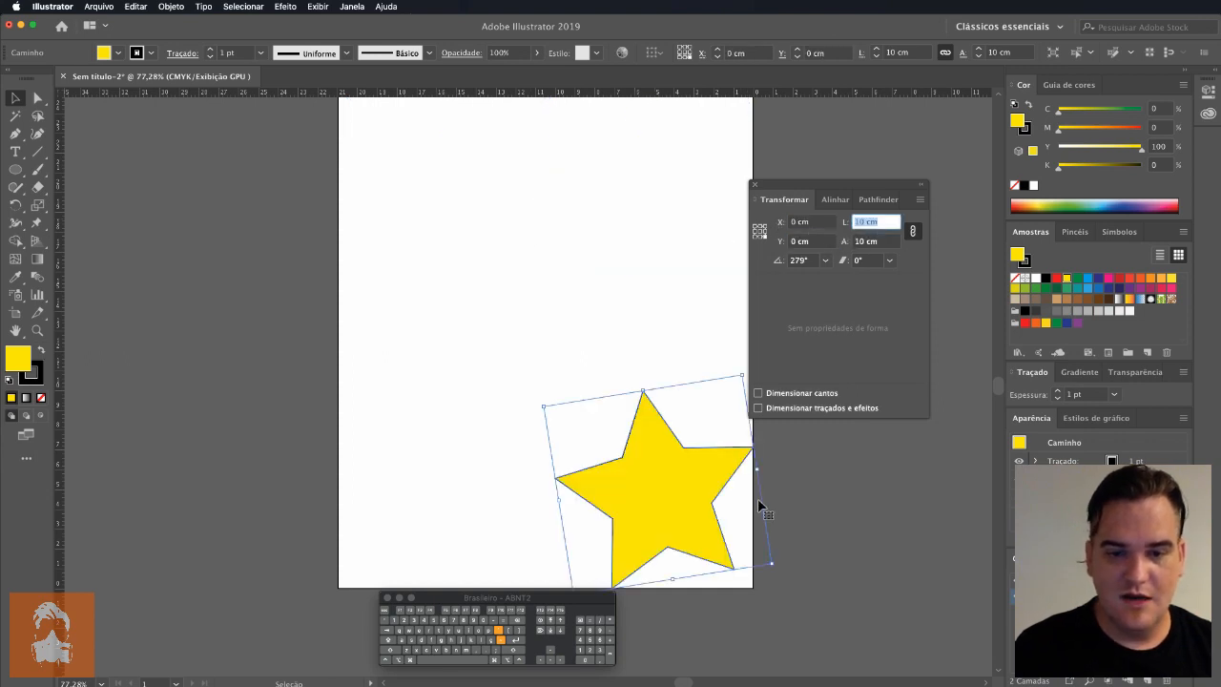
pyautogui.click(835, 528)
# Step: Offset the star's lower-right reference point to X -1 cm and Y -1 cm, and deselect the star
pyautogui.click(700, 515)
pyautogui.click(809, 221)
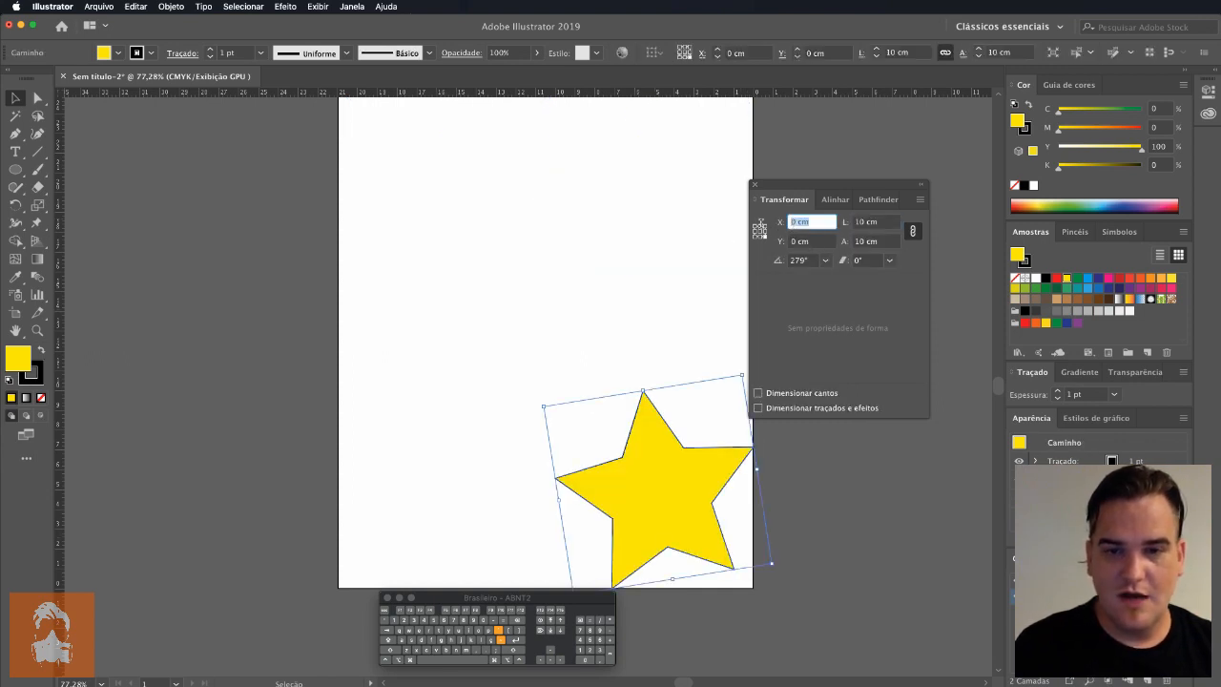
pyautogui.write('-1')
pyautogui.press('Tab')
pyautogui.write('-1')
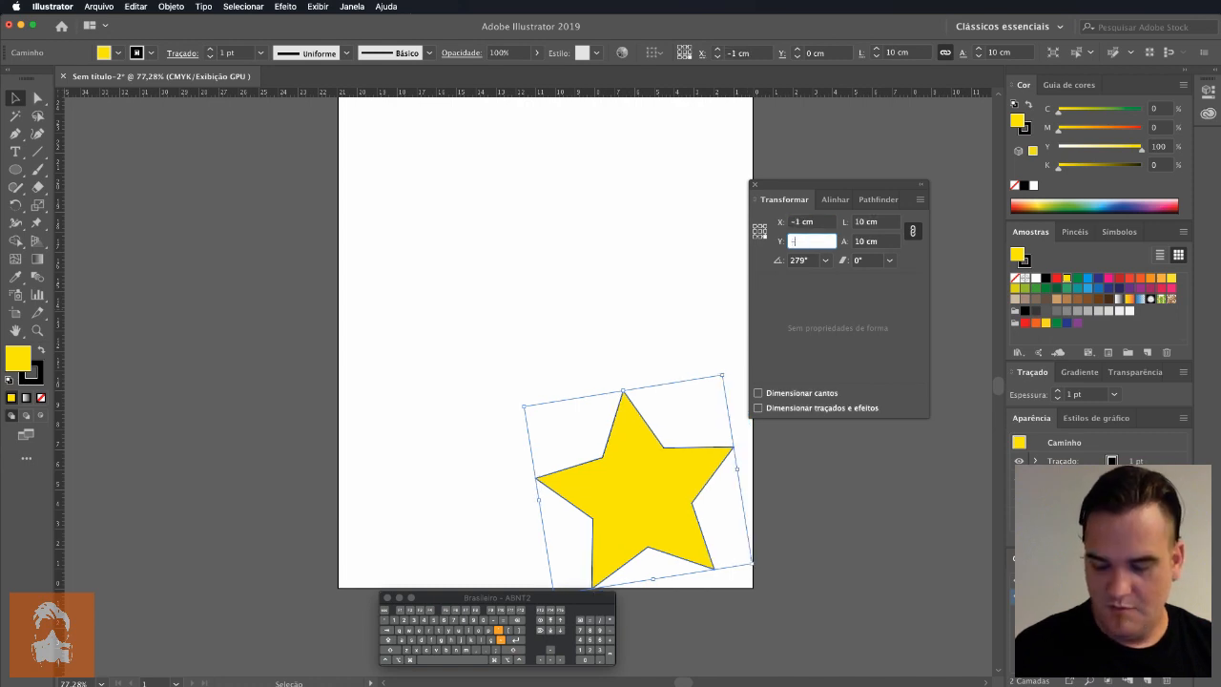
pyautogui.press('Tab')
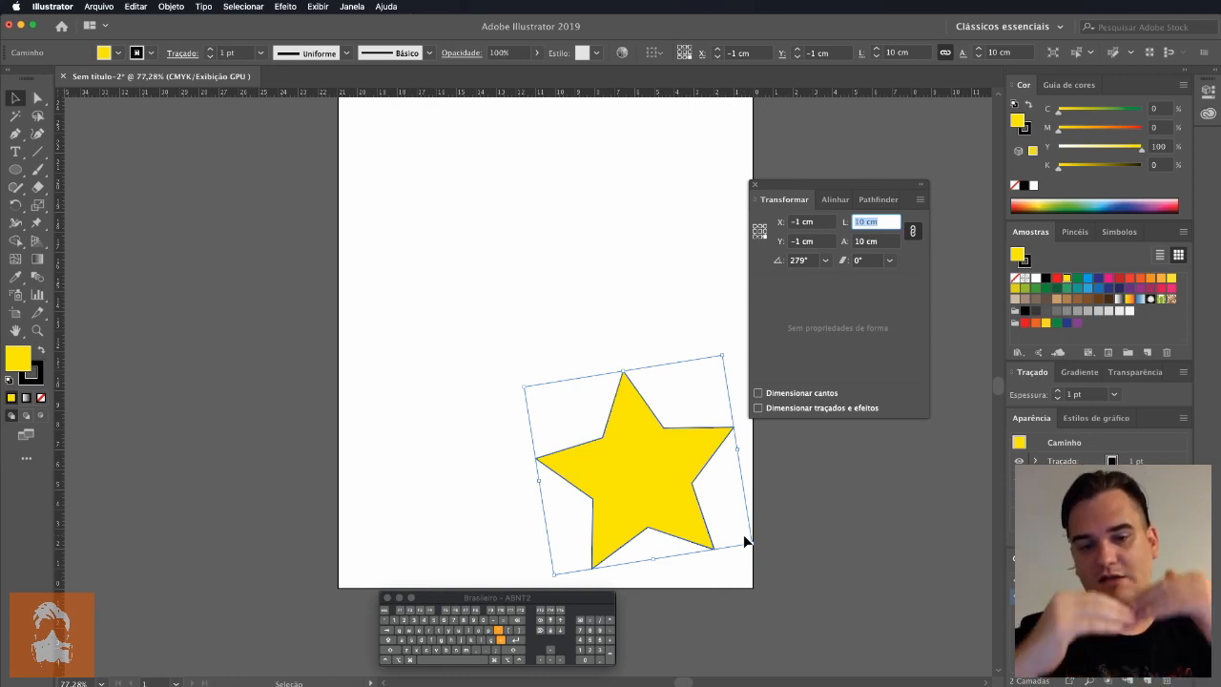
pyautogui.click(821, 463)
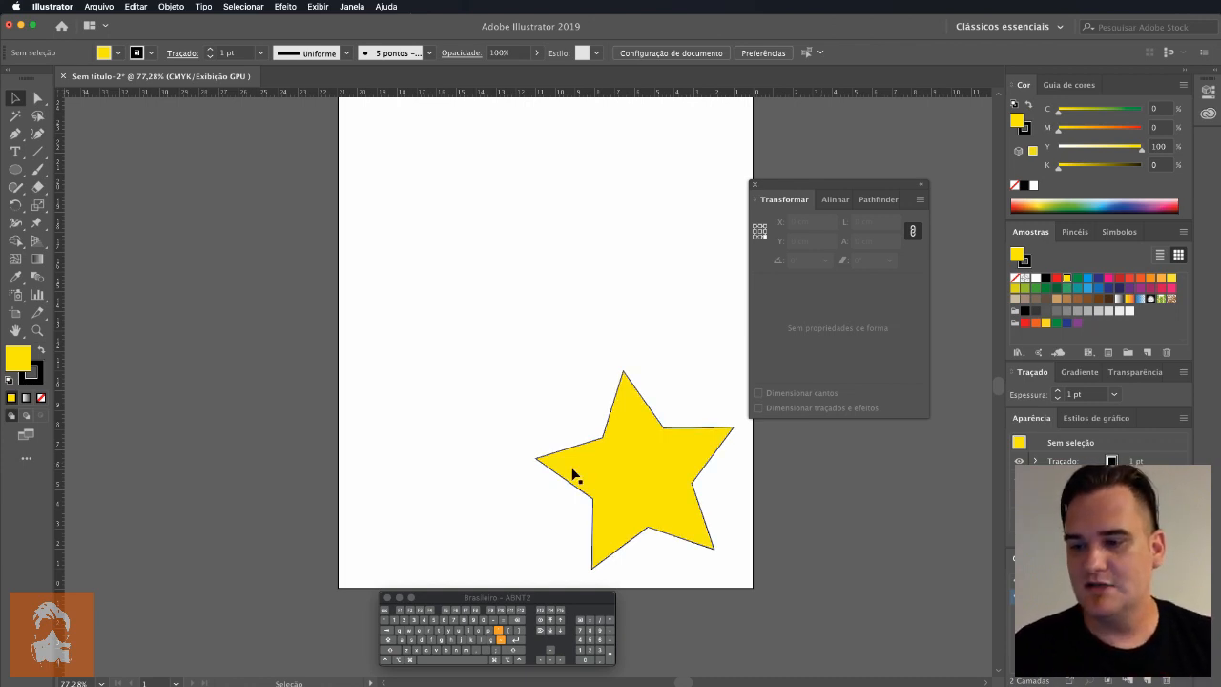
# Step: Select the star and try different reference points for its coordinates, ending with the center point
pyautogui.click(612, 495)
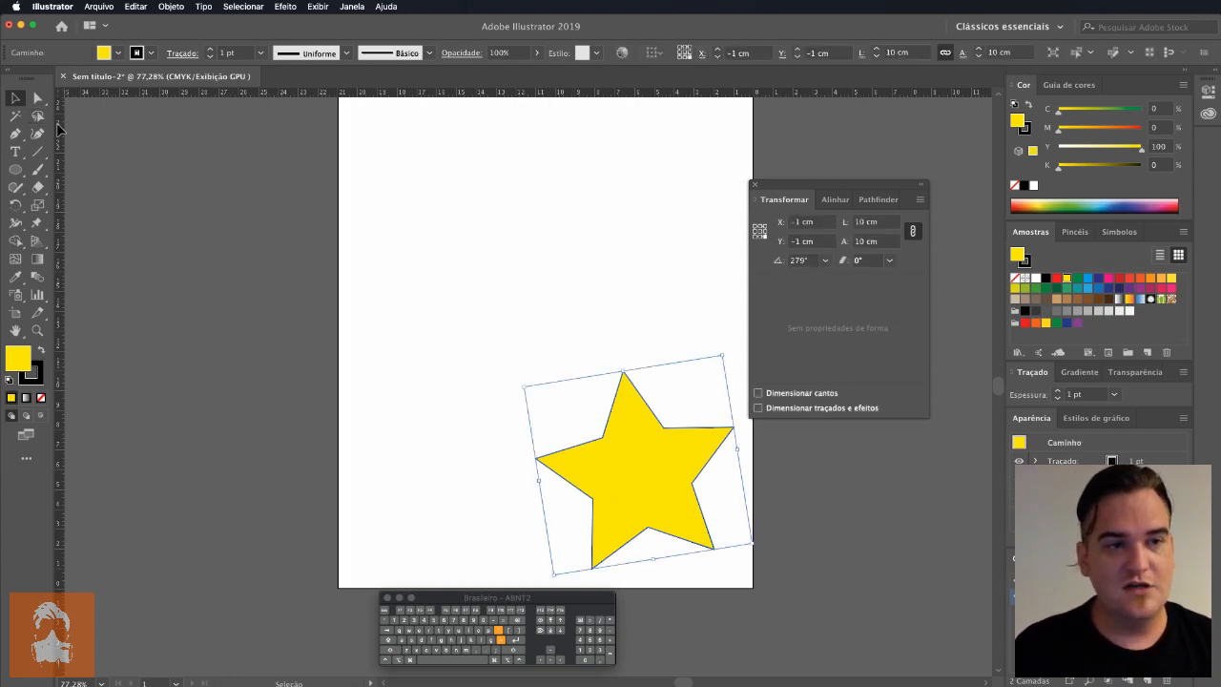
pyautogui.click(762, 242)
pyautogui.click(760, 237)
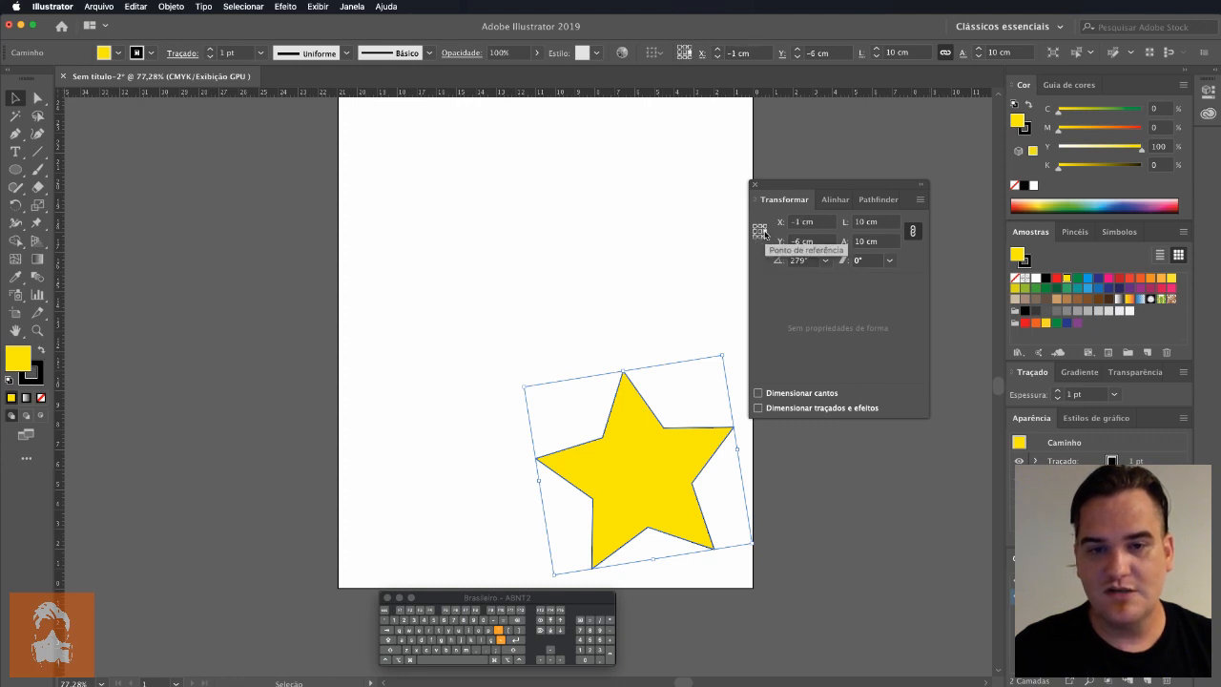
pyautogui.click(760, 231)
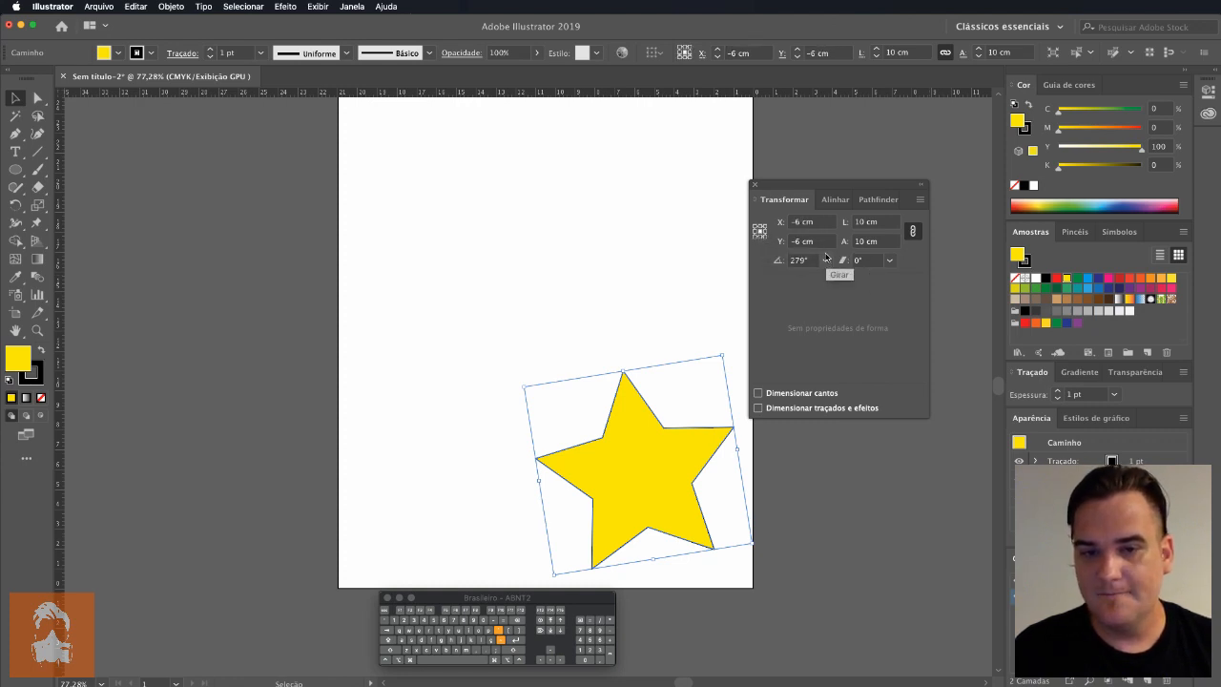
# Step: Hide the artboard edges and toggle the bounding box display off and back on
pyautogui.press('super+shift+b')
pyautogui.press('super+shift+h')
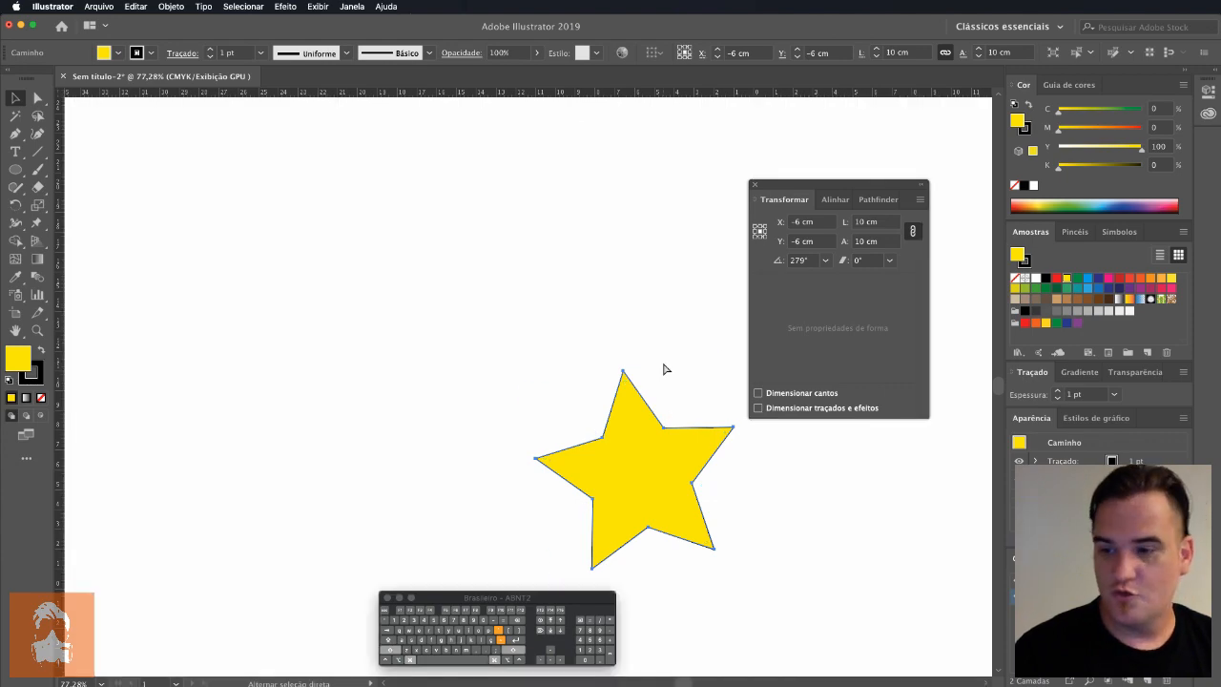
pyautogui.press('super+shift+b')
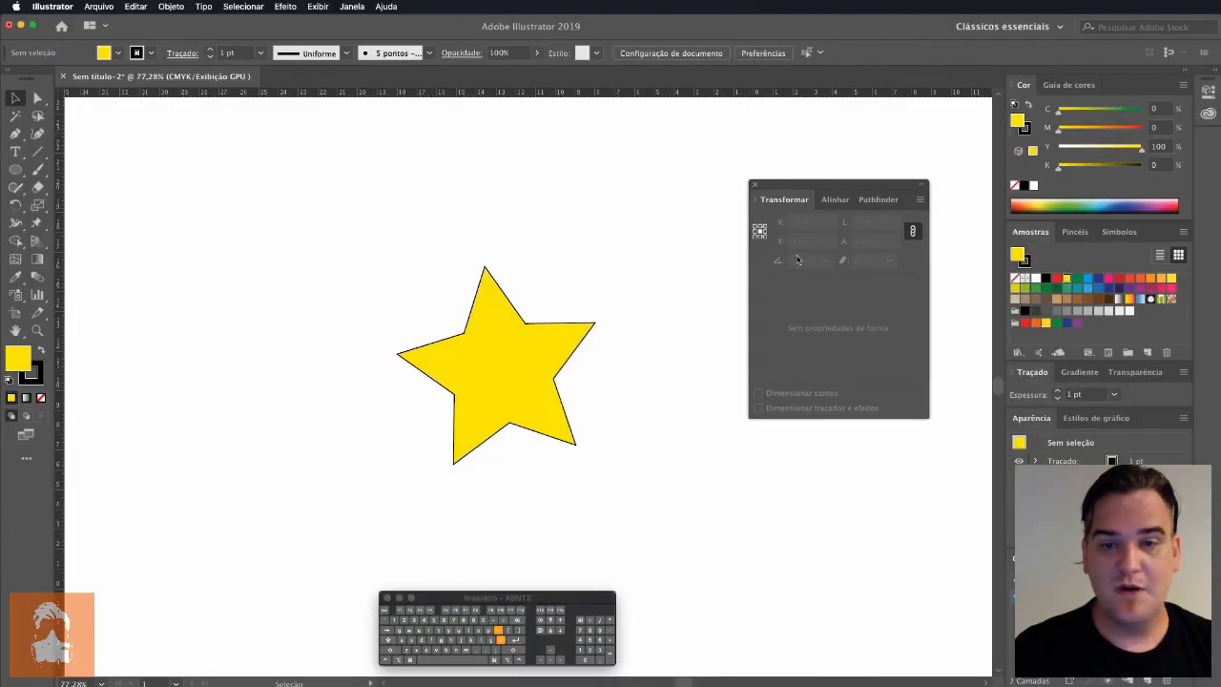
# Step: Delete the star and draw a yellow rectangle about 10.13 cm wide and 5.19 cm high in its place
pyautogui.click(492, 378)
pyautogui.press('Delete')
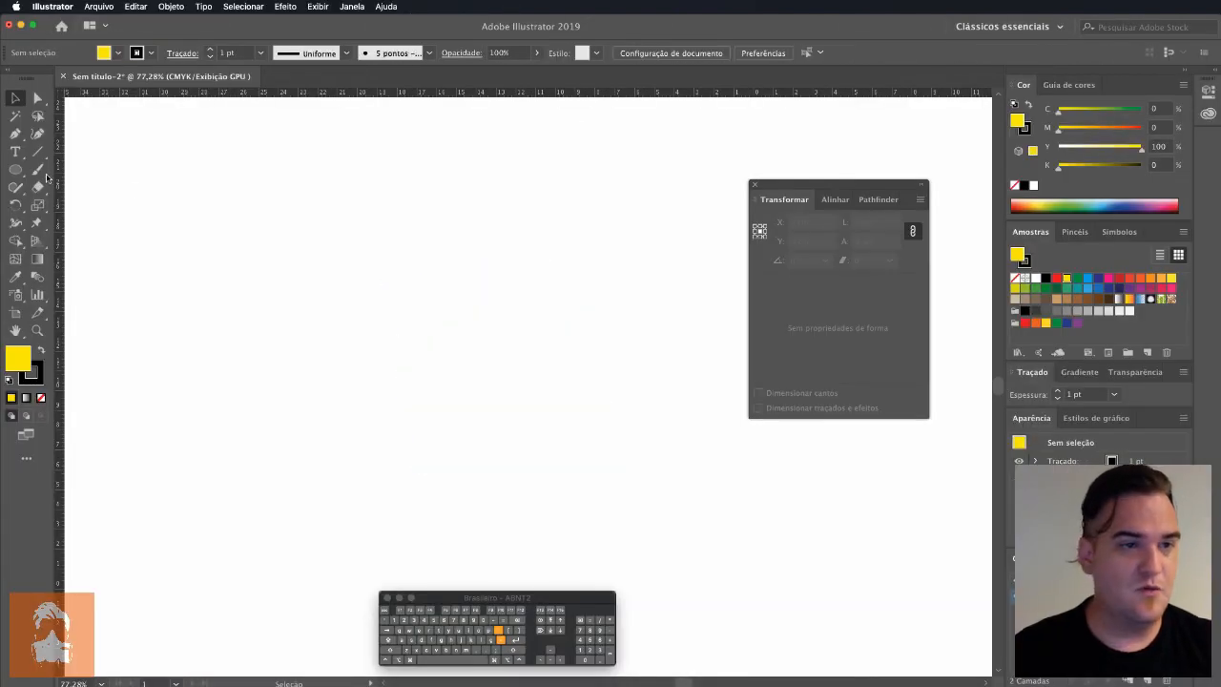
pyautogui.click(17, 173)
pyautogui.moveTo(17, 176); pyautogui.dragTo(96, 168)
pyautogui.moveTo(365, 272); pyautogui.dragTo(569, 374)
# Step: Try rotating the rectangle 45° about its lower-left reference point, and undo the rotation
pyautogui.click(806, 261)
pyautogui.click(778, 261)
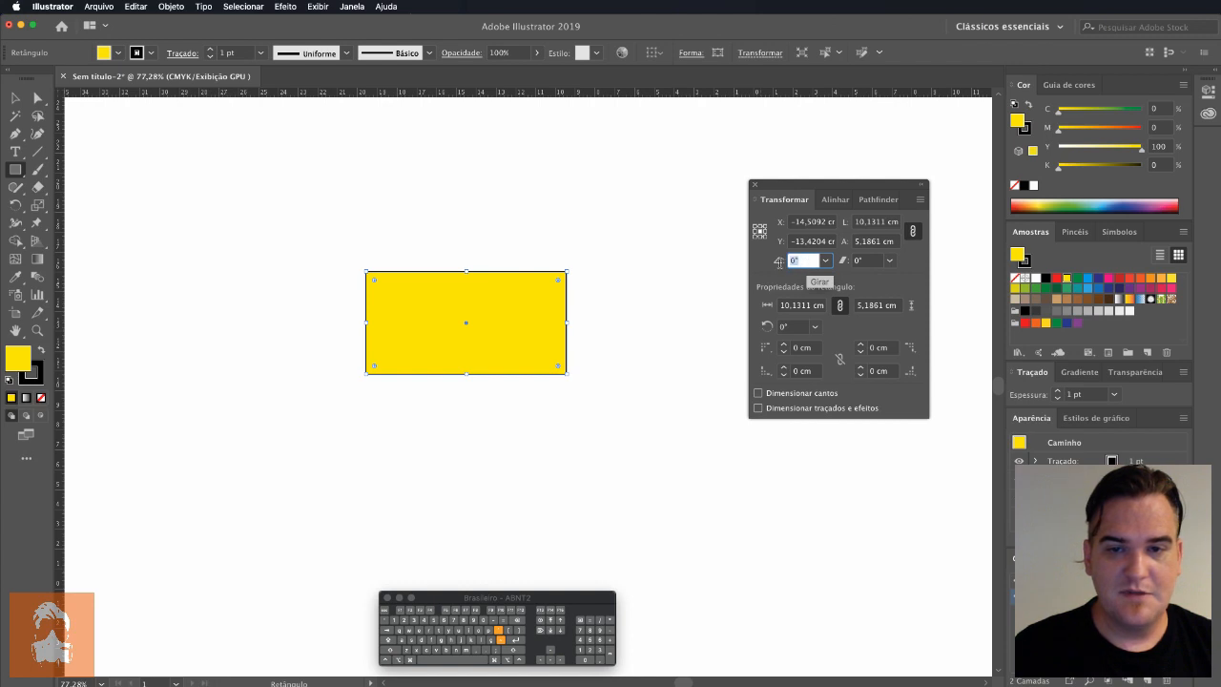
pyautogui.write('45')
pyautogui.press('Return')
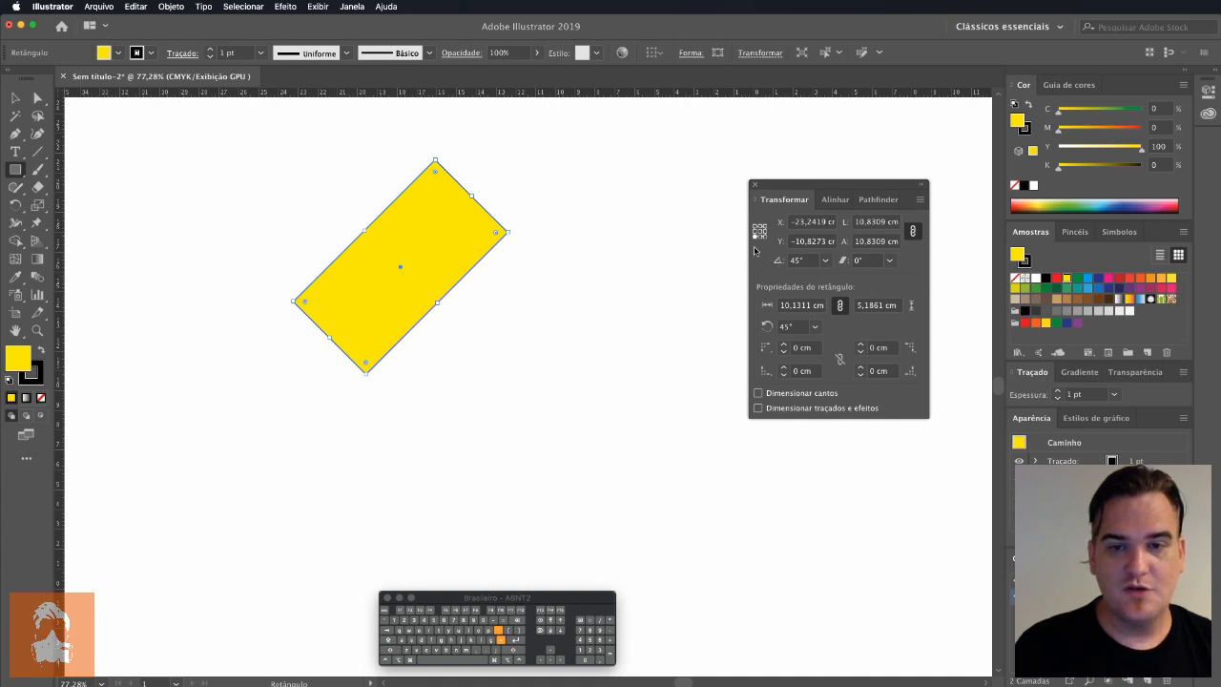
pyautogui.press('super+z')
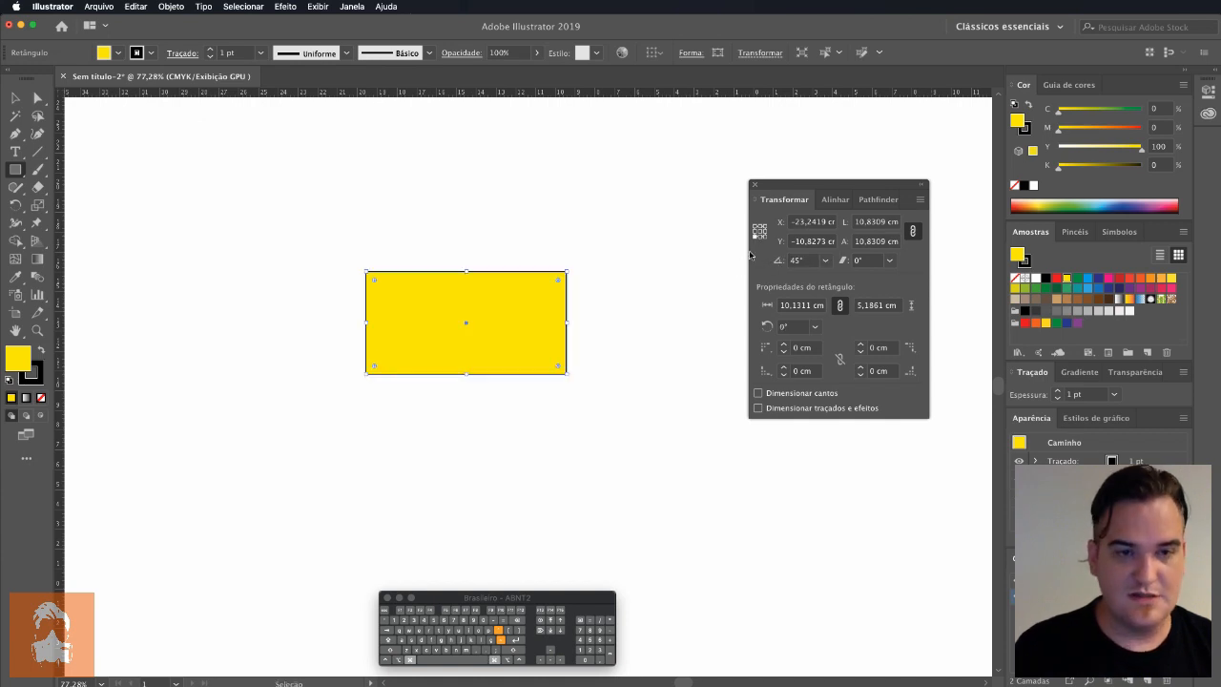
# Step: Try a 45° rotation of the rectangle with the center as reference point, and revert it
pyautogui.click(760, 230)
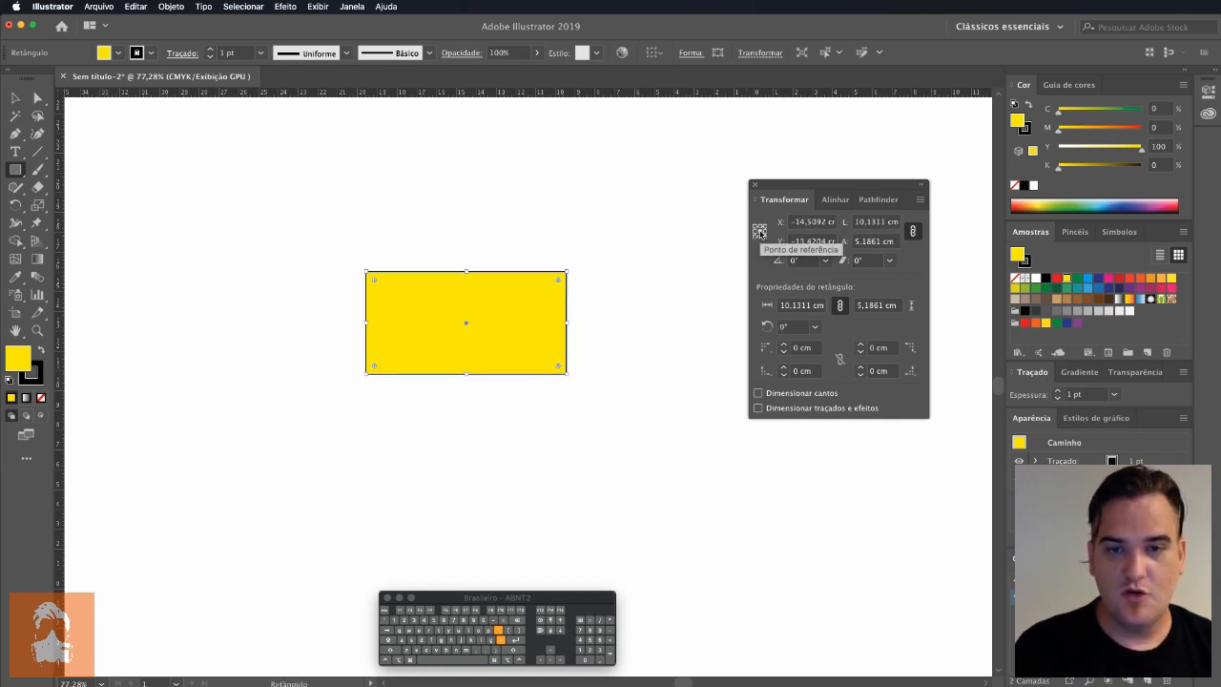
pyautogui.click(801, 260)
pyautogui.write('45')
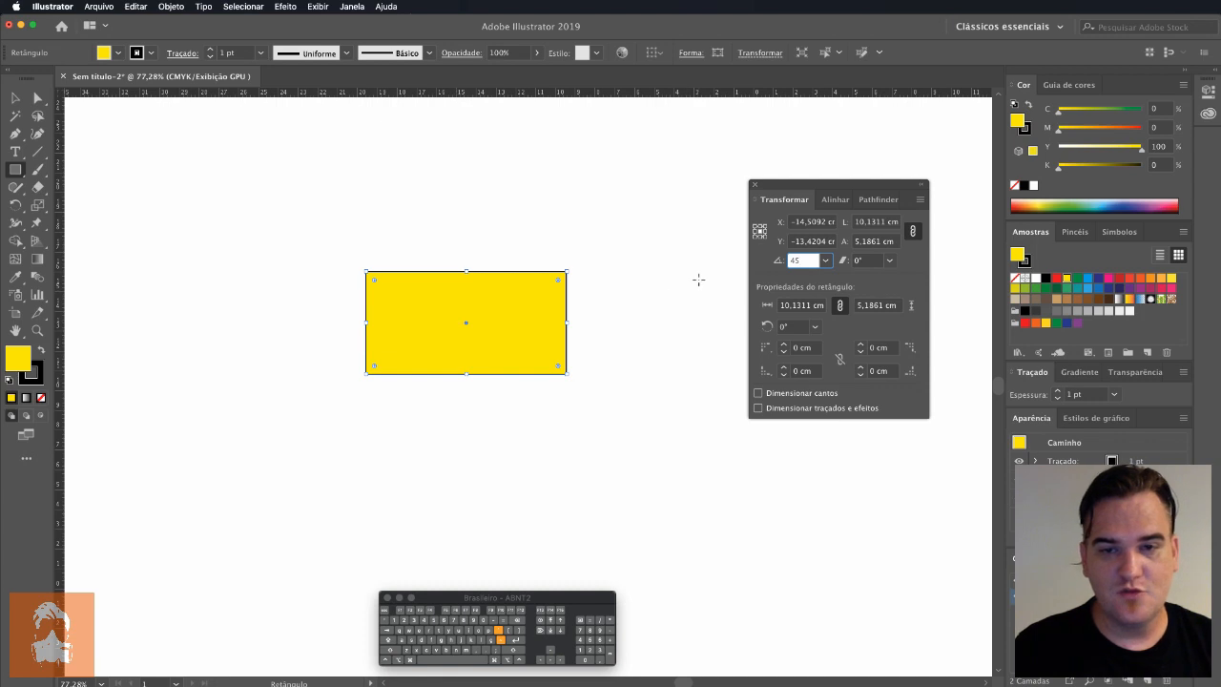
pyautogui.press('Escape')
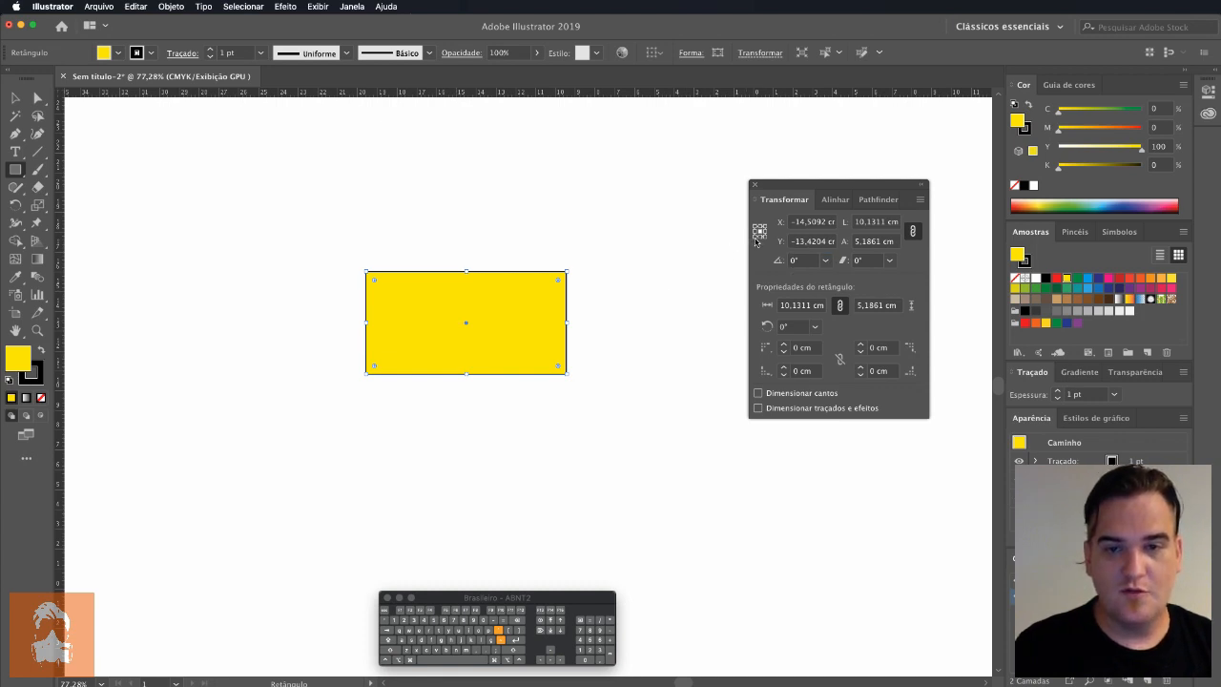
# Step: Set the lower-left corner as the rectangle's reference point and rotate the rectangle 45° around it
pyautogui.click(755, 238)
pyautogui.click(806, 261)
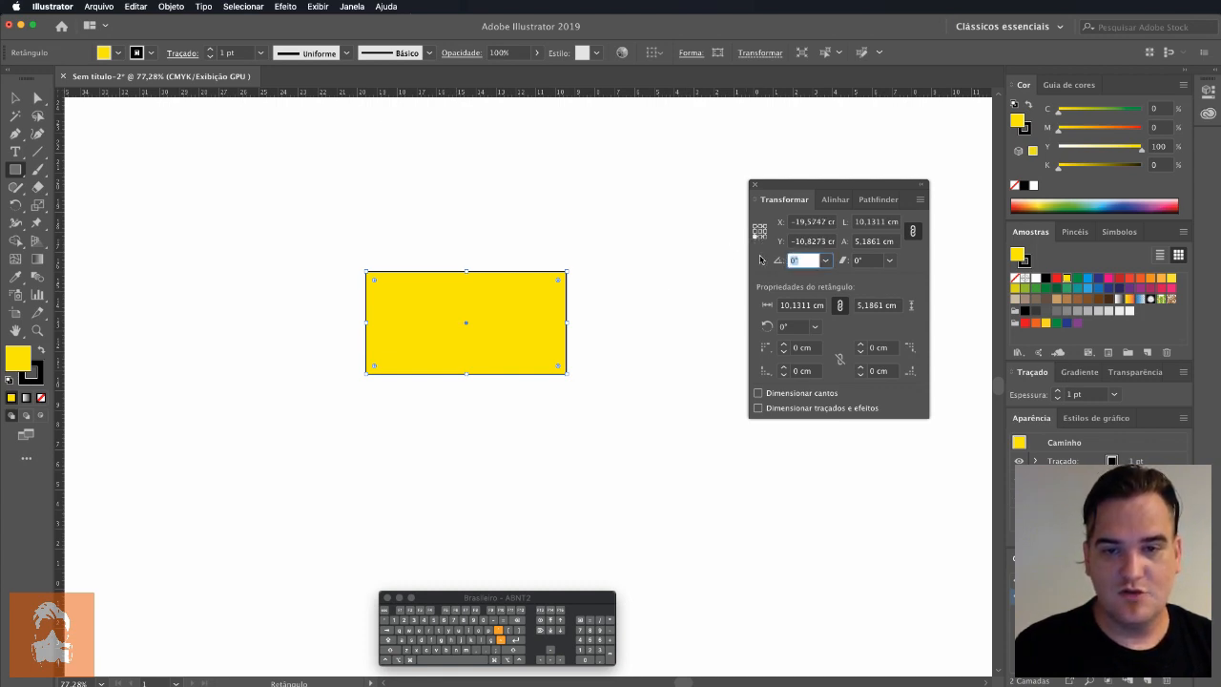
pyautogui.write('45')
pyautogui.press('Return')
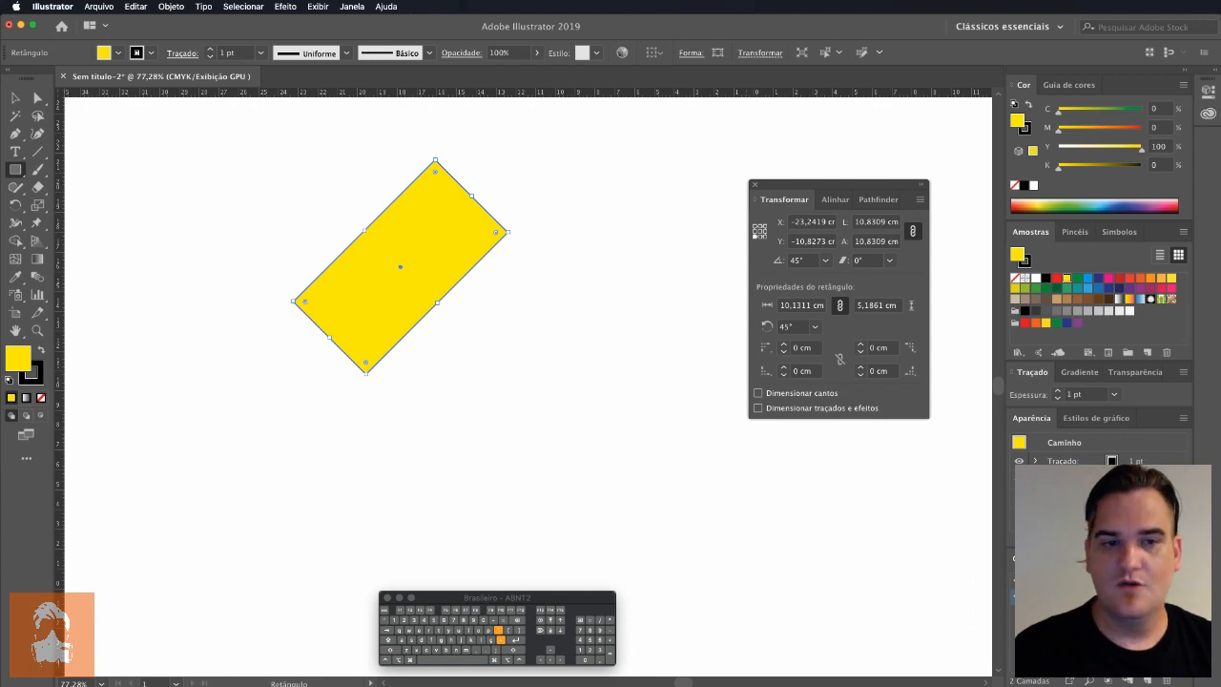
# Step: Undo the rectangle's 45° rotation
pyautogui.press('super+z')
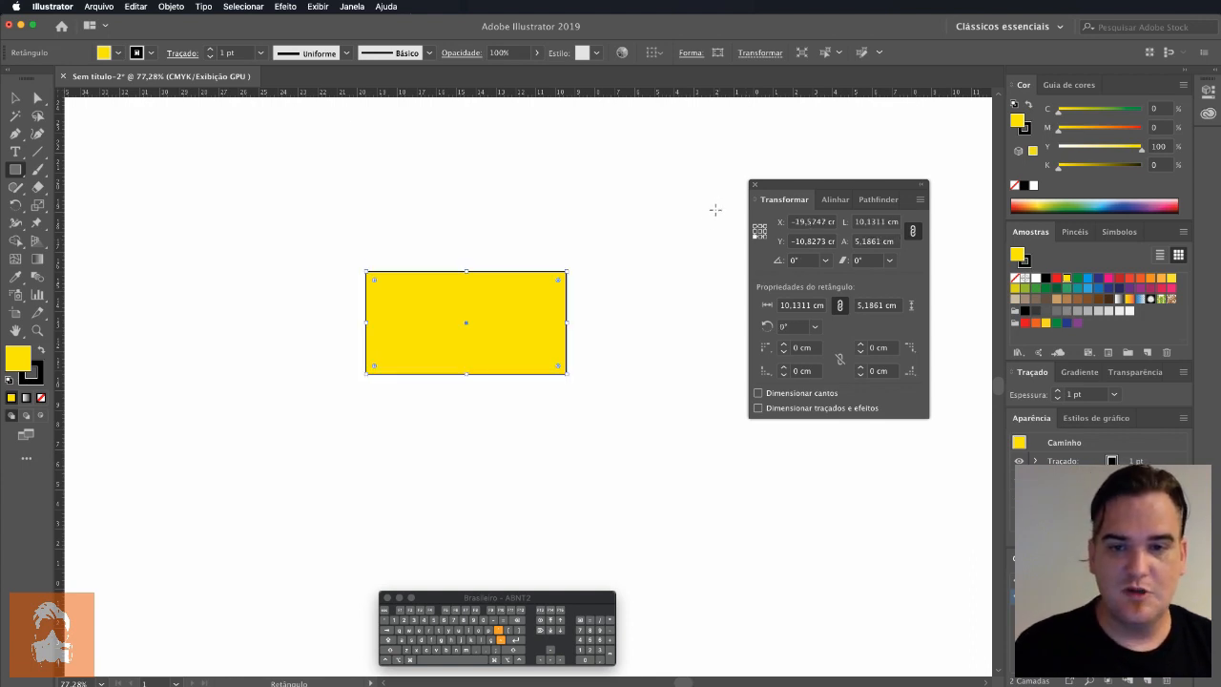
# Step: Try shearing the rectangle 45° with the center as reference point, and revert it
pyautogui.click(868, 260)
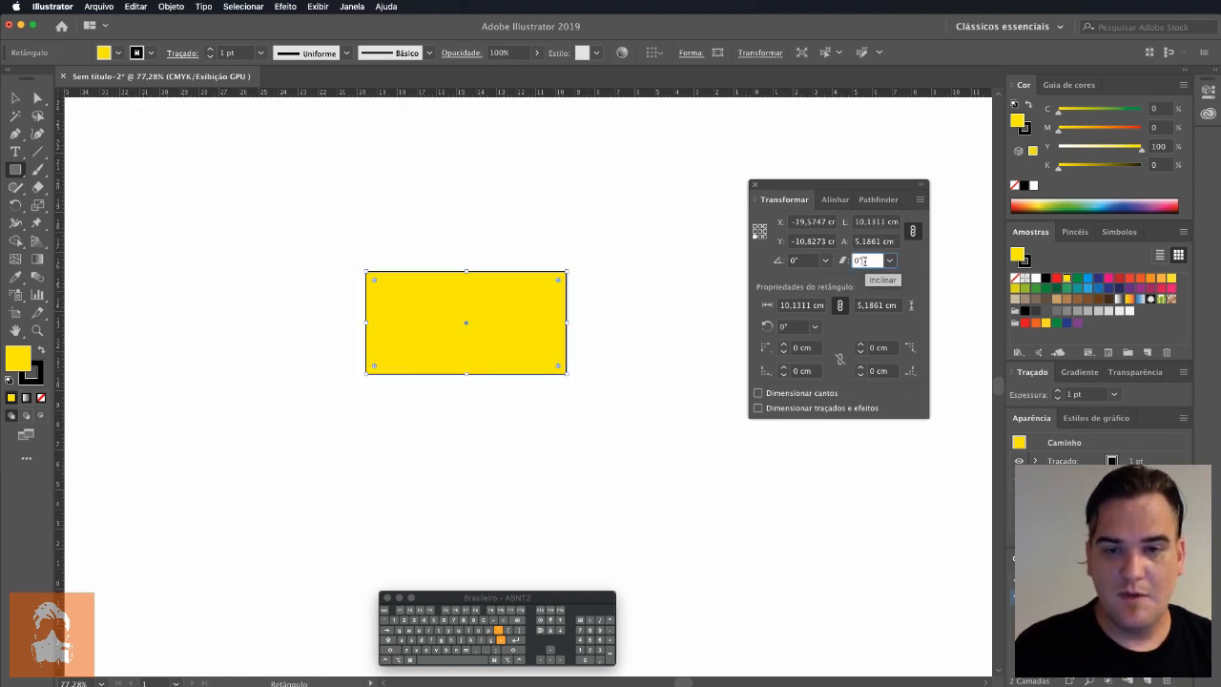
pyautogui.click(760, 231)
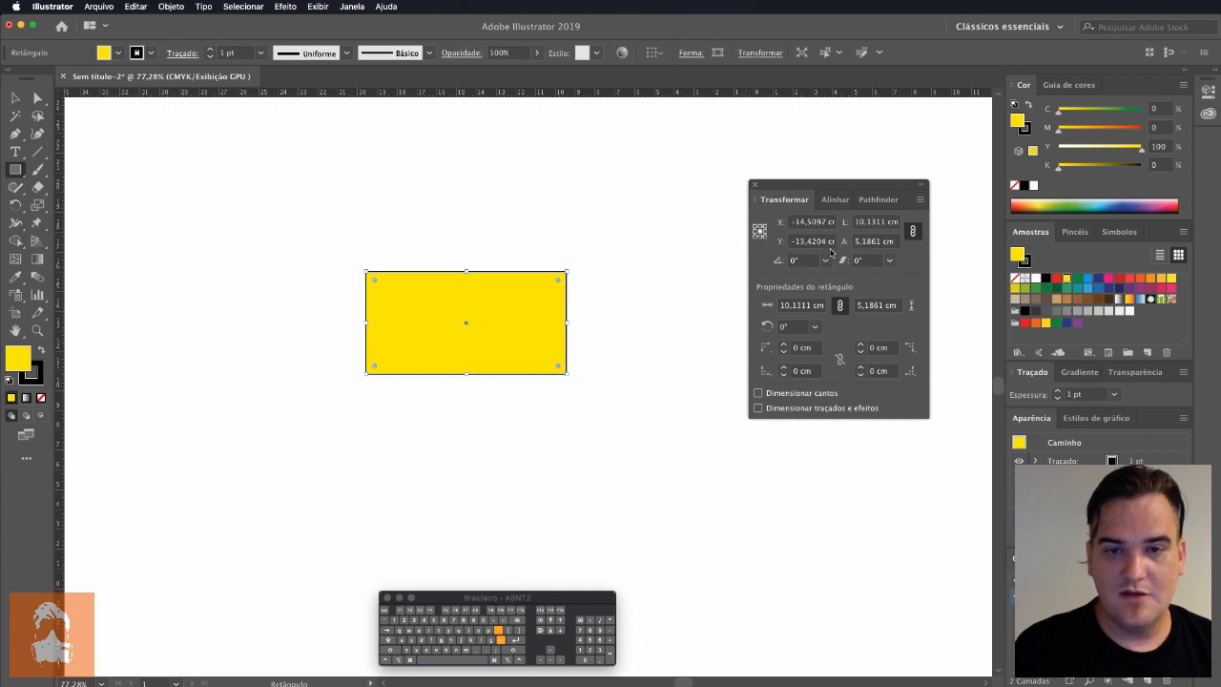
pyautogui.write('4,')
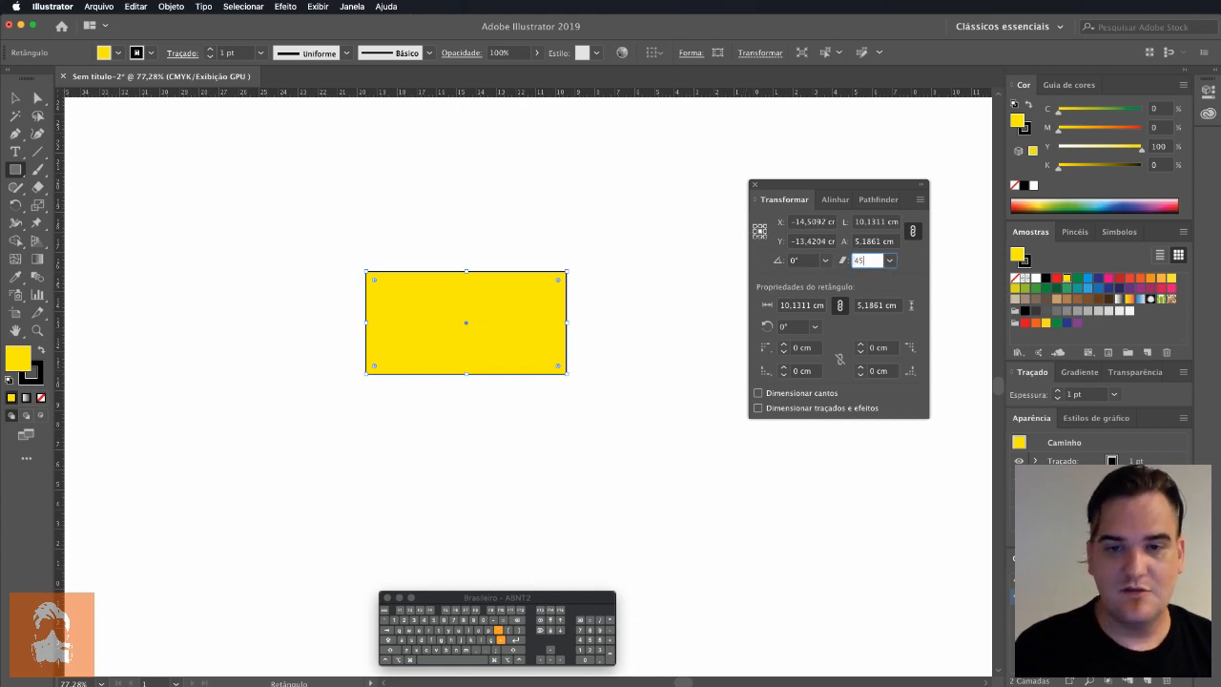
pyautogui.write('5')
pyautogui.press('Return')
pyautogui.press('super+z')
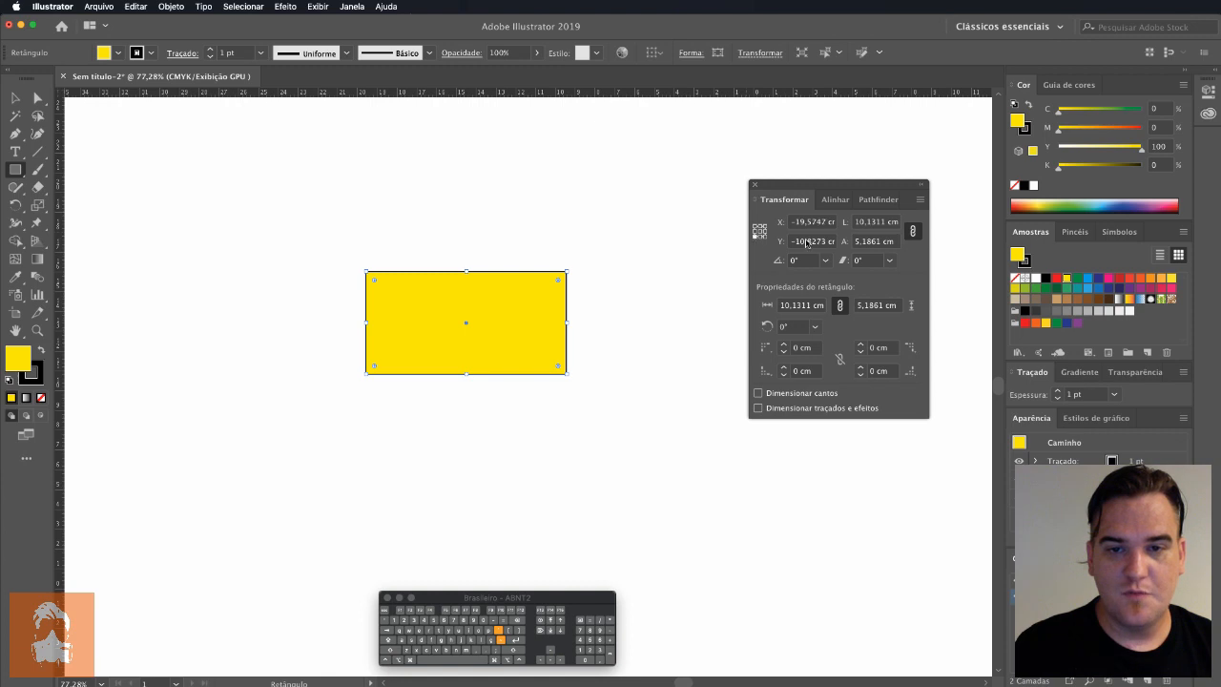
# Step: Try a 45° shear of the rectangle about its lower-left reference point, and undo the shear
pyautogui.click(873, 261)
pyautogui.write('45')
pyautogui.press('Return')
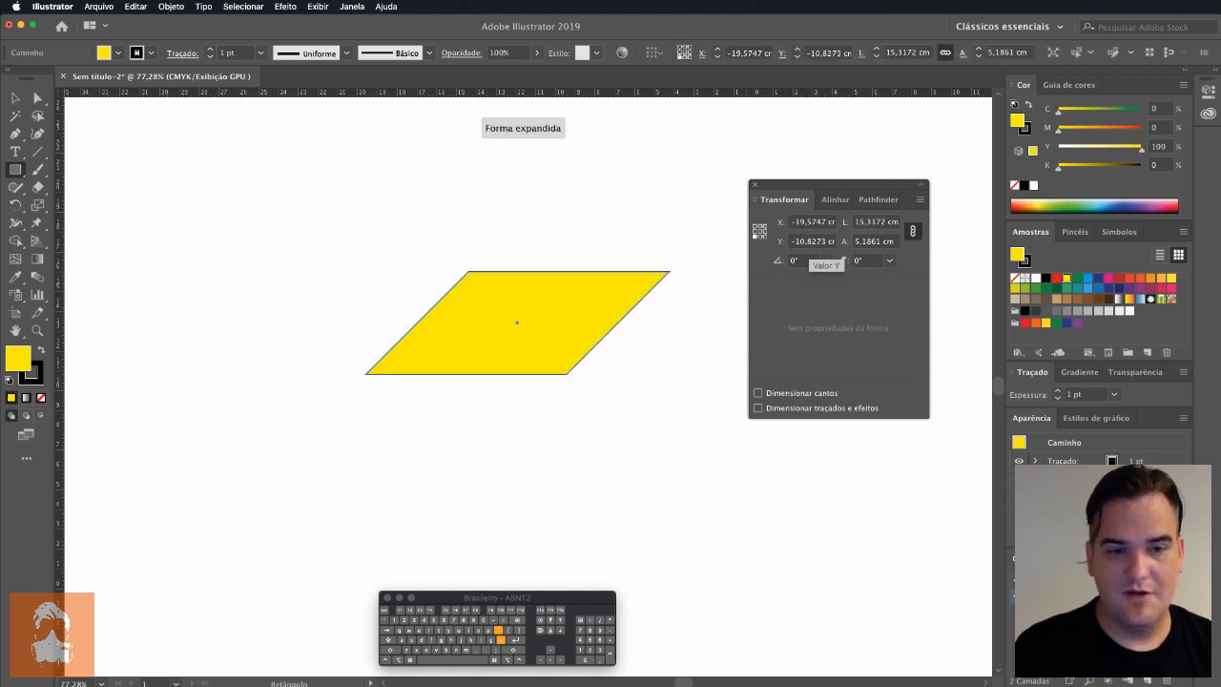
pyautogui.press('super+z')
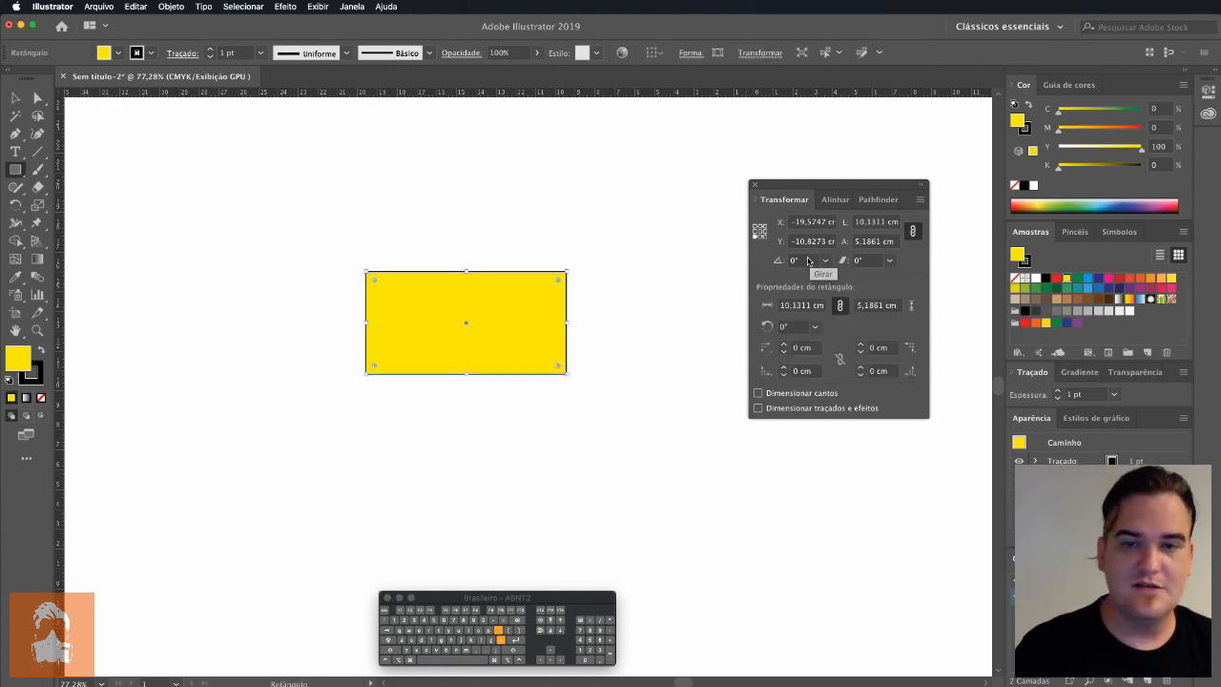
# Step: Set the center as reference point and enlarge the rectangle from its lower-right corner to about 11.66 cm wide and 5.97 cm high
pyautogui.click(760, 230)
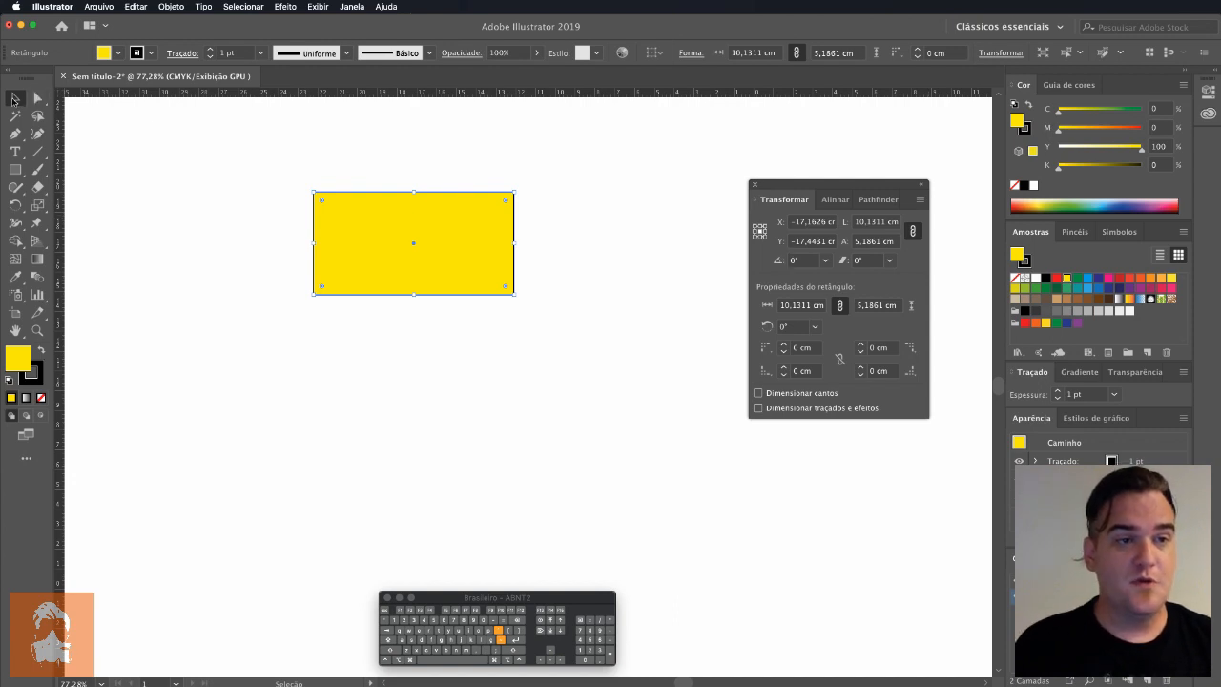
pyautogui.moveTo(514, 293); pyautogui.dragTo(545, 311)
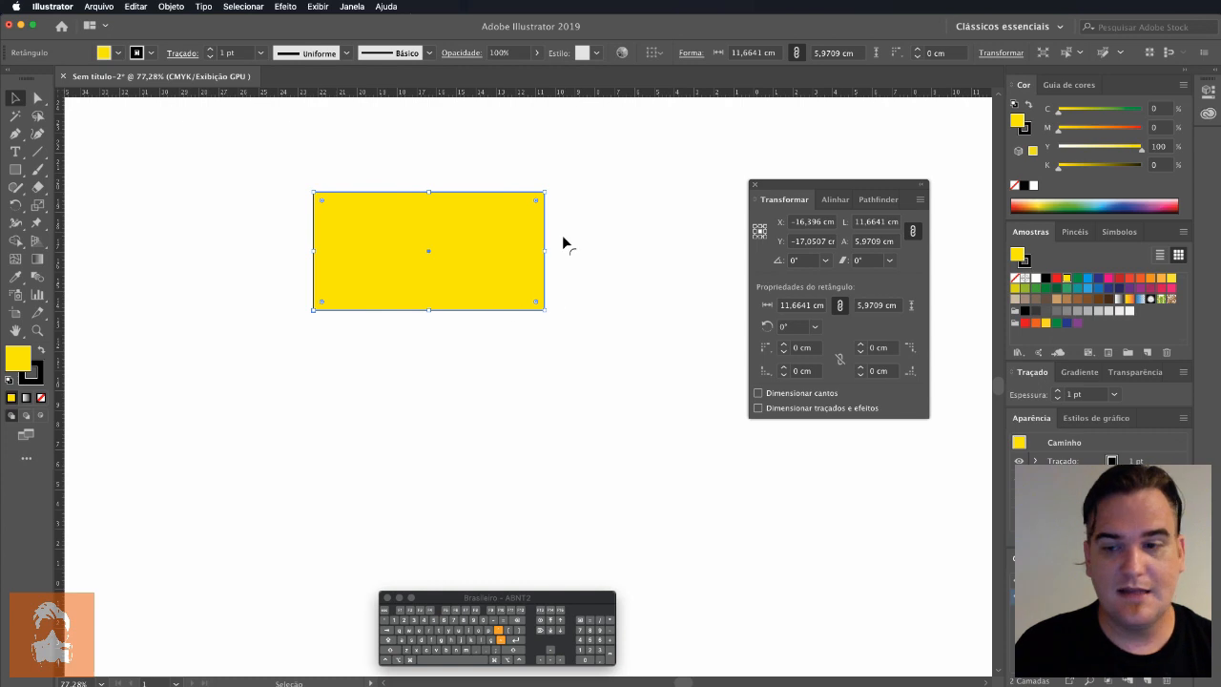
# Step: Hide the bounding box and use Free Transform to scale the rectangle to about 12.71 × 6.50 cm and rotate it about 10.4°
pyautogui.click(316, 7)
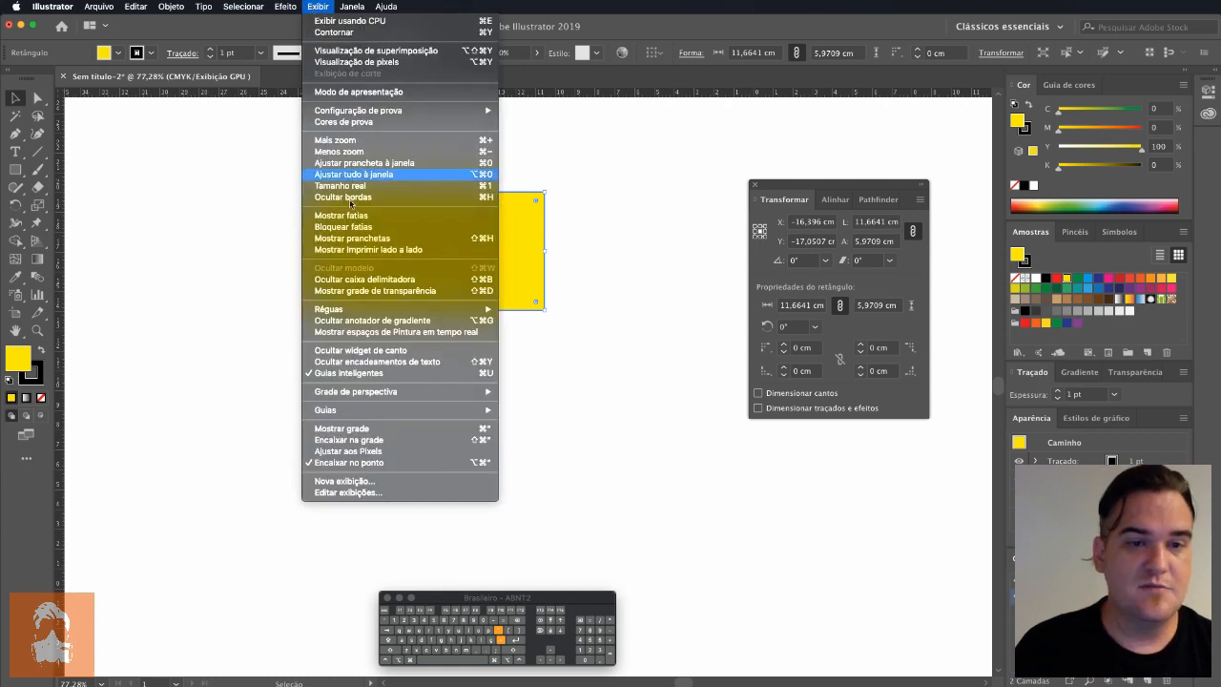
pyautogui.click(367, 279)
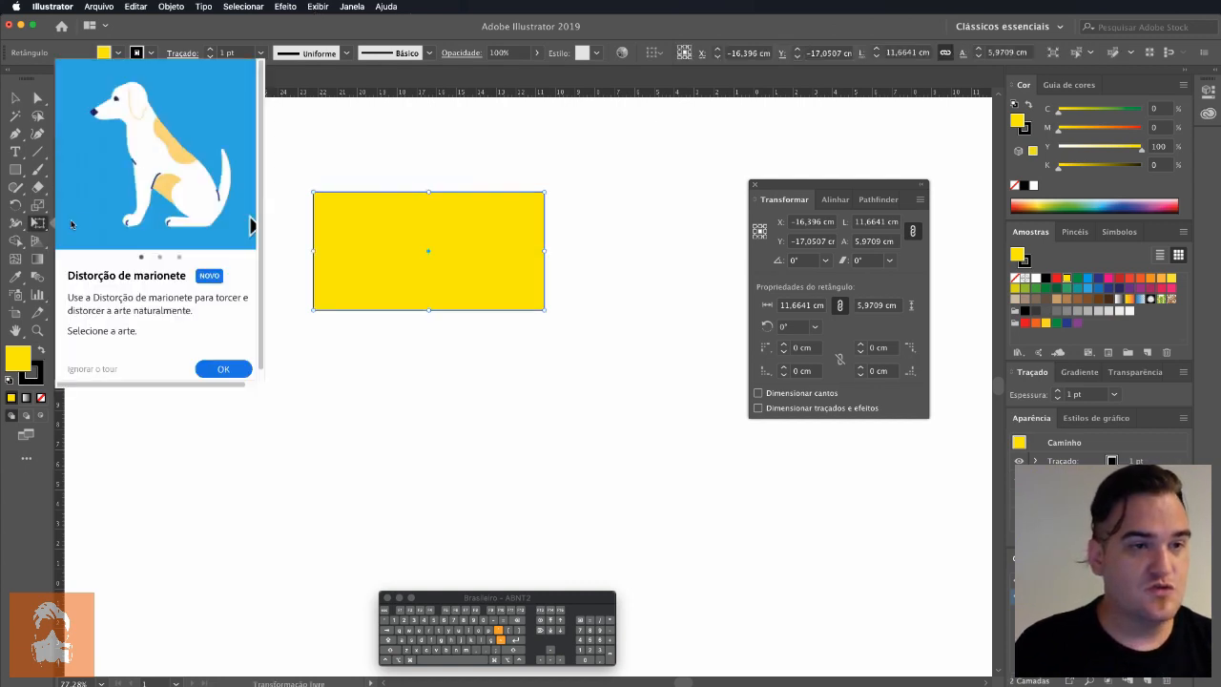
pyautogui.press('e')
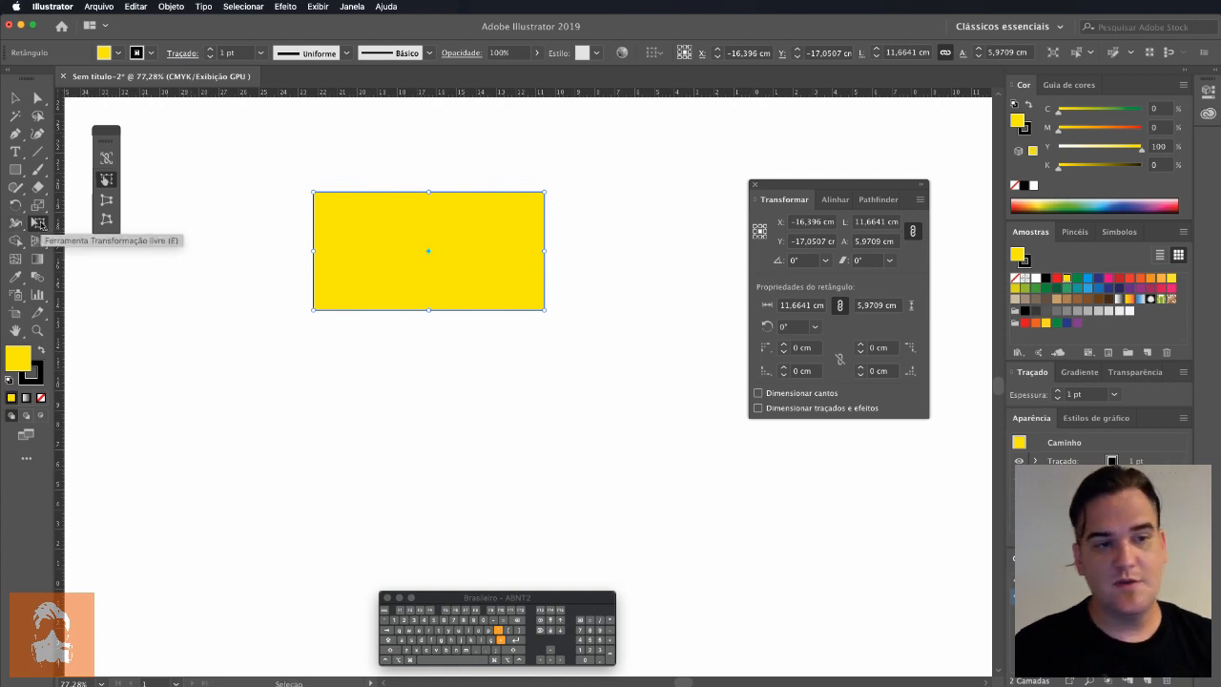
pyautogui.press('d')
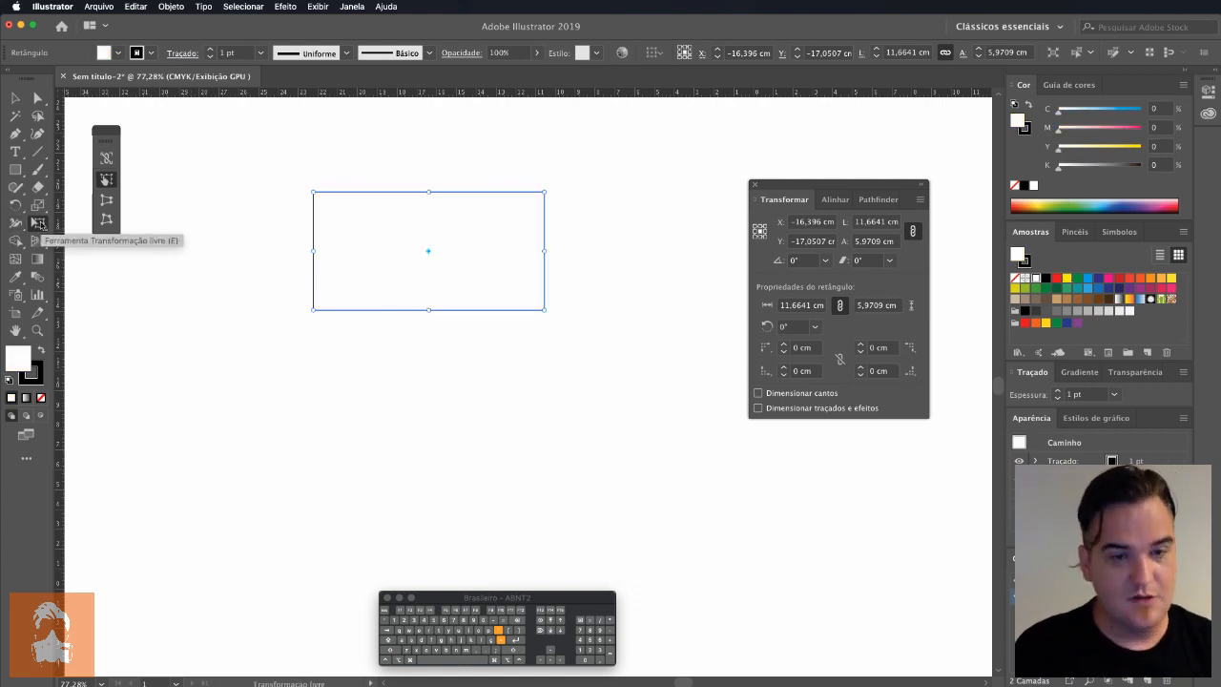
pyautogui.press('super+z')
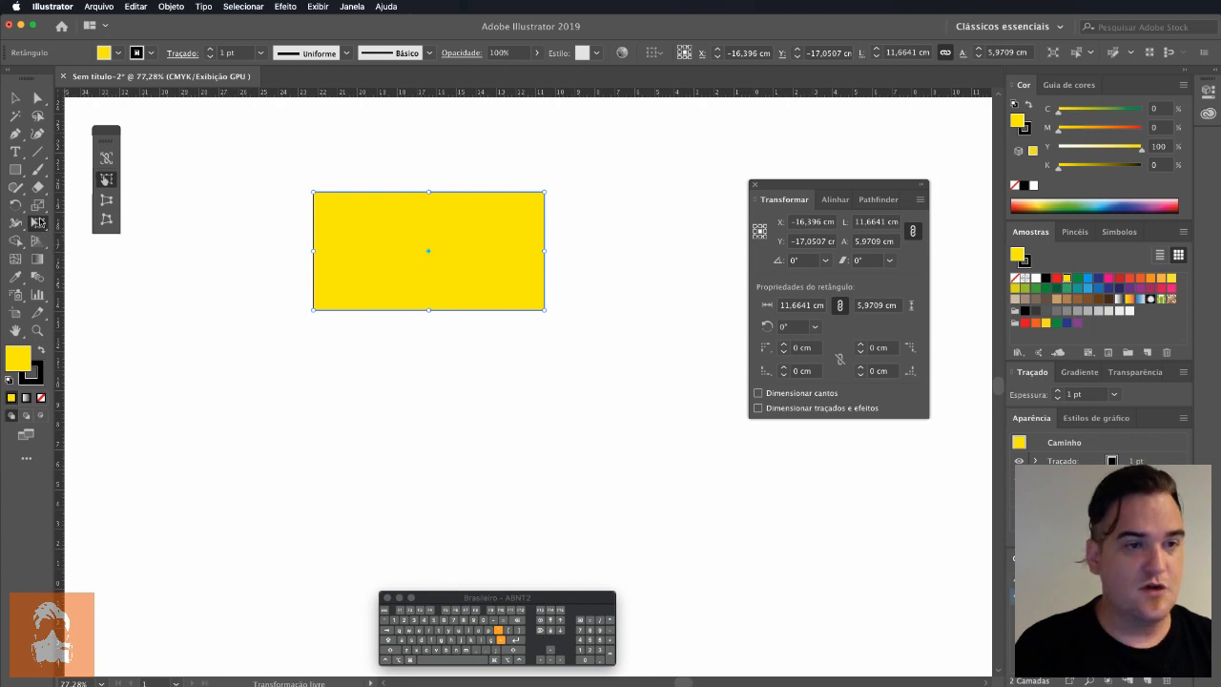
pyautogui.moveTo(39, 222); pyautogui.dragTo(108, 244)
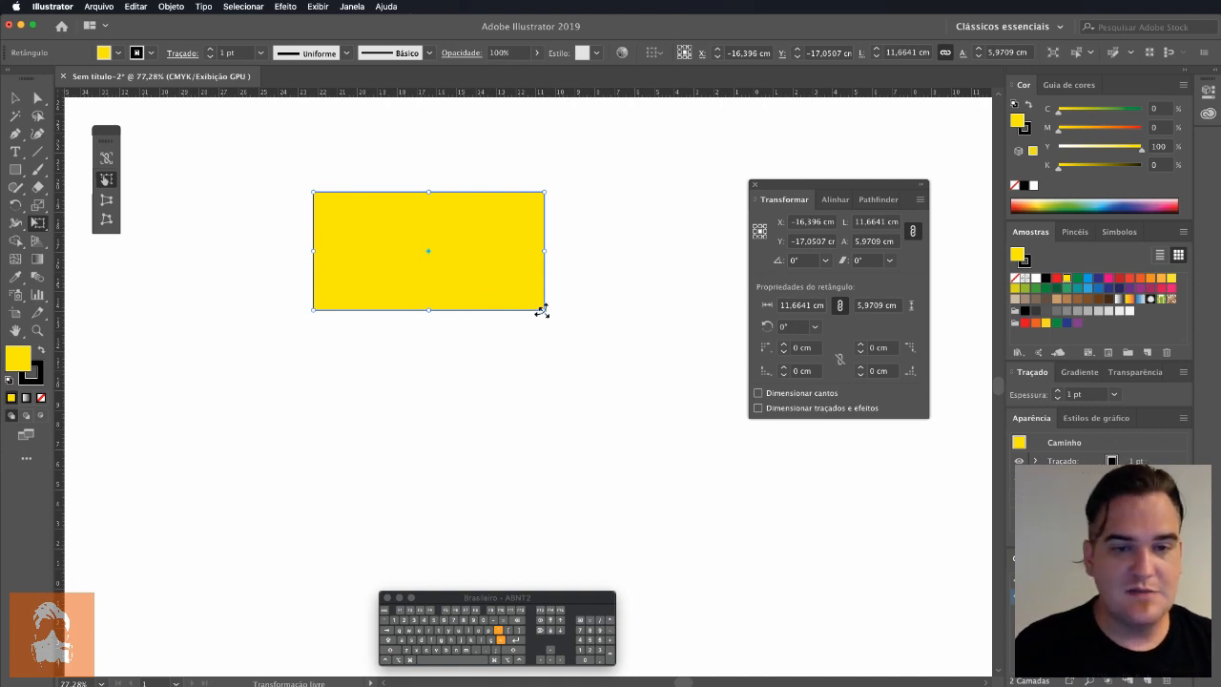
pyautogui.moveTo(541, 311); pyautogui.dragTo(609, 307)
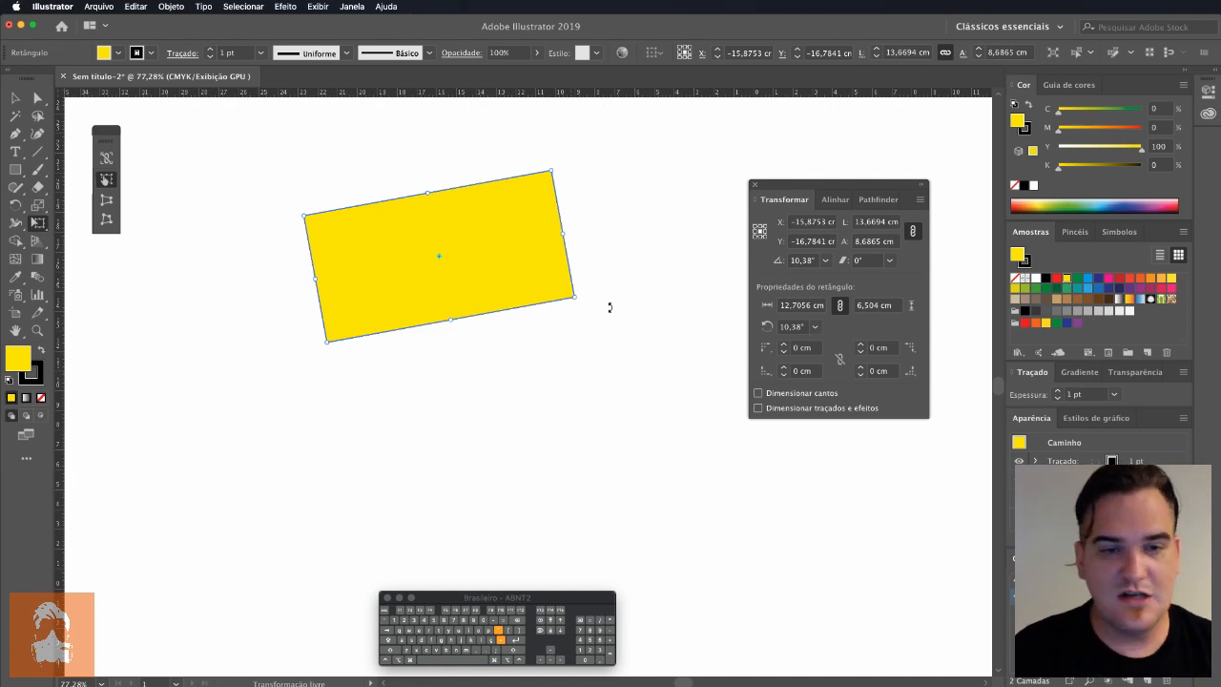
# Step: Move the rectangle to the left and pull its lower-right anchor point inward to X -17.645 cm, Y -14.85 cm with Direct Selection
pyautogui.press('v')
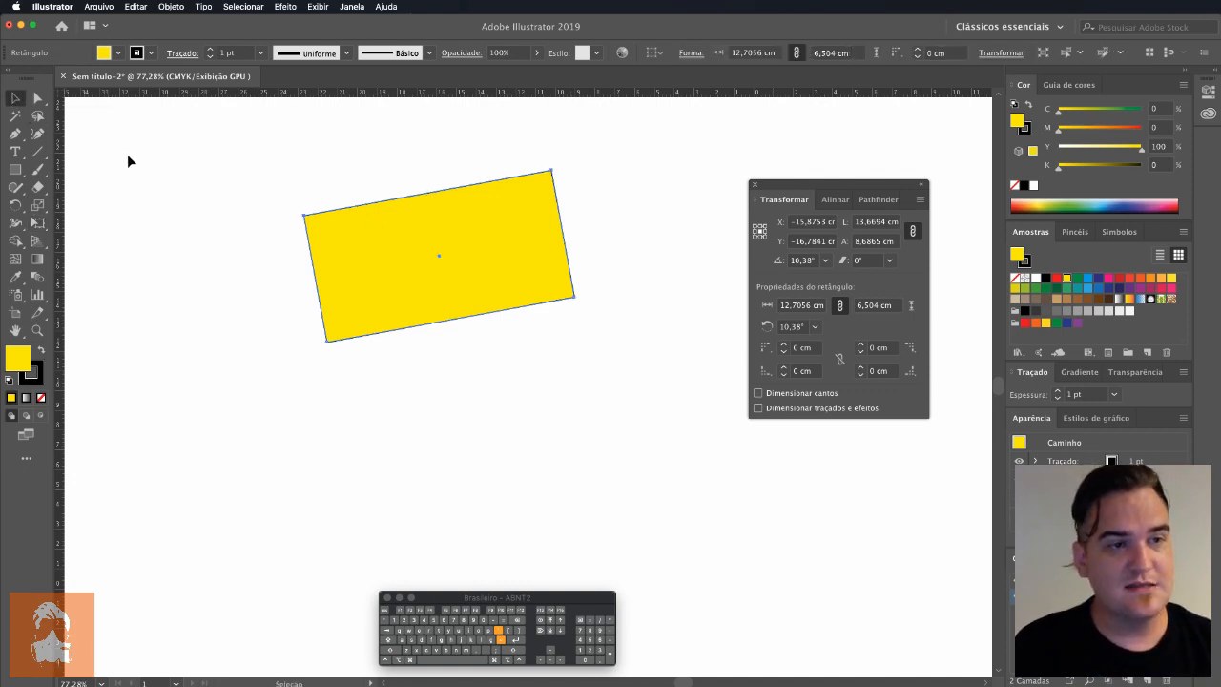
pyautogui.moveTo(533, 269); pyautogui.dragTo(405, 292)
pyautogui.press('a')
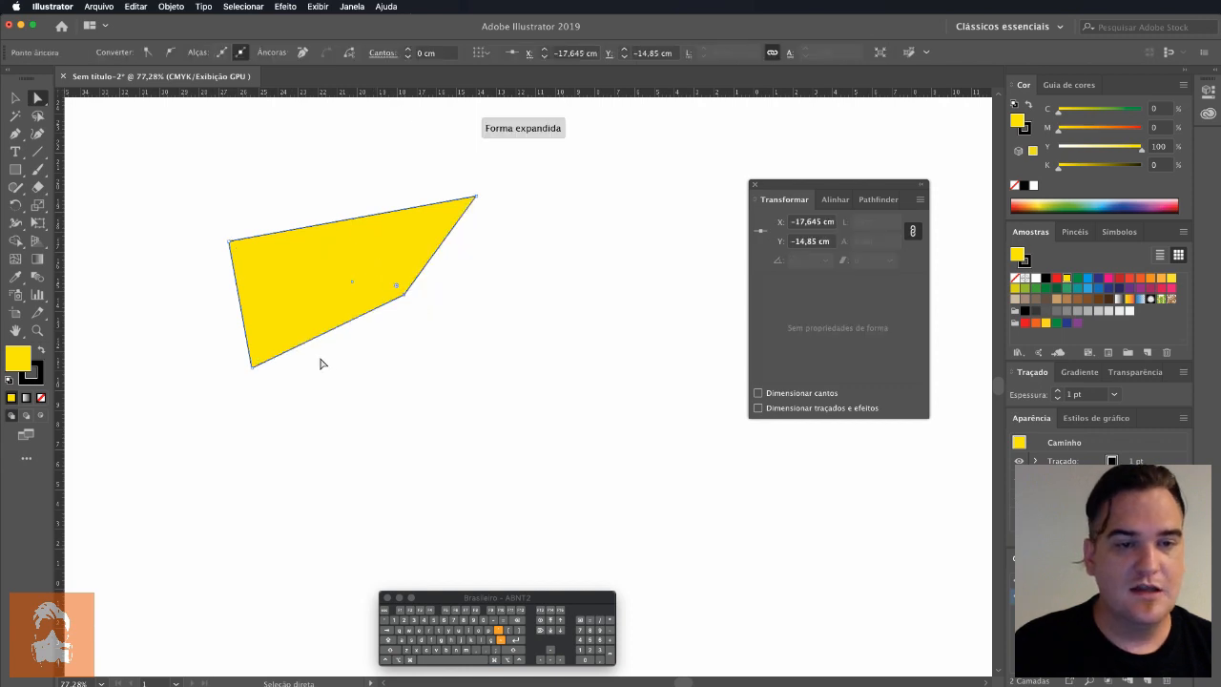
# Step: Switch to the Selection tool and show the bounding box again
pyautogui.click(17, 99)
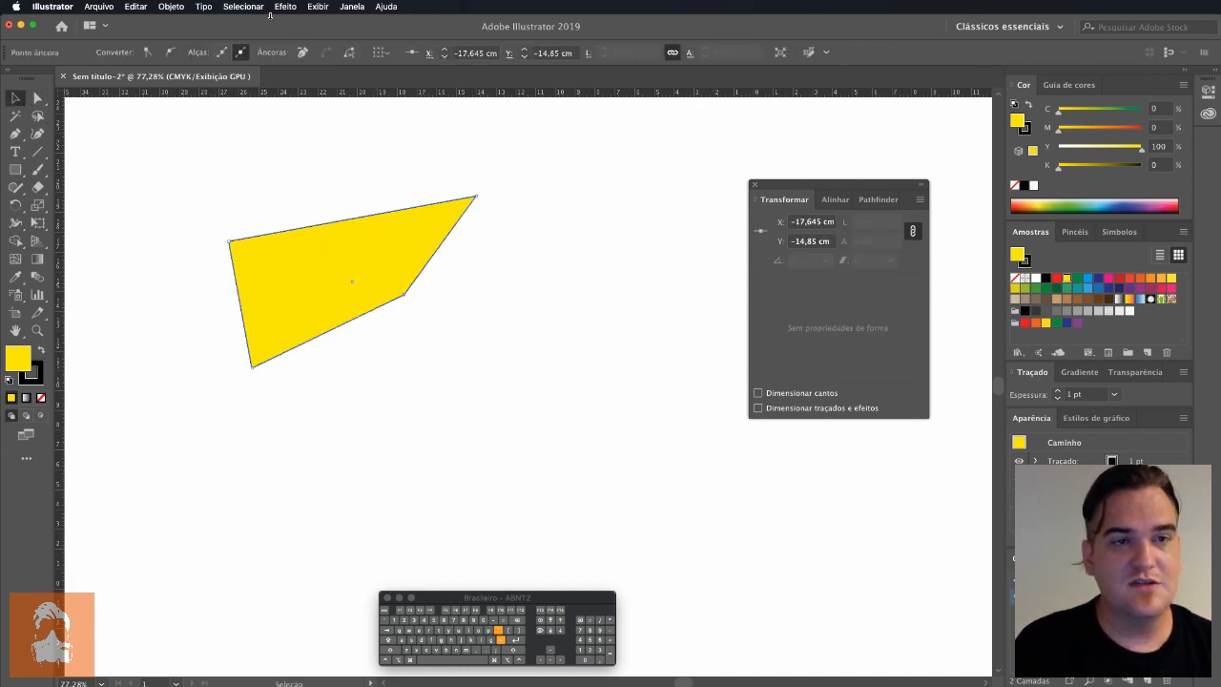
pyautogui.click(317, 7)
pyautogui.click(271, 261)
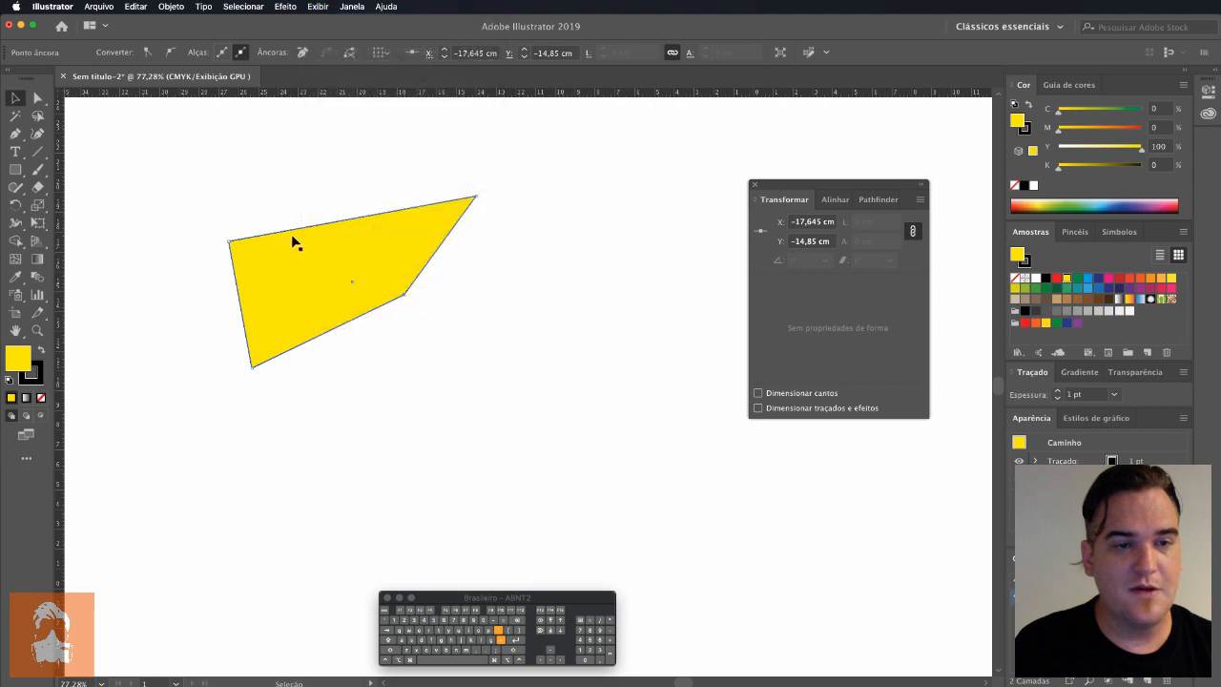
pyautogui.click(317, 6)
pyautogui.click(368, 278)
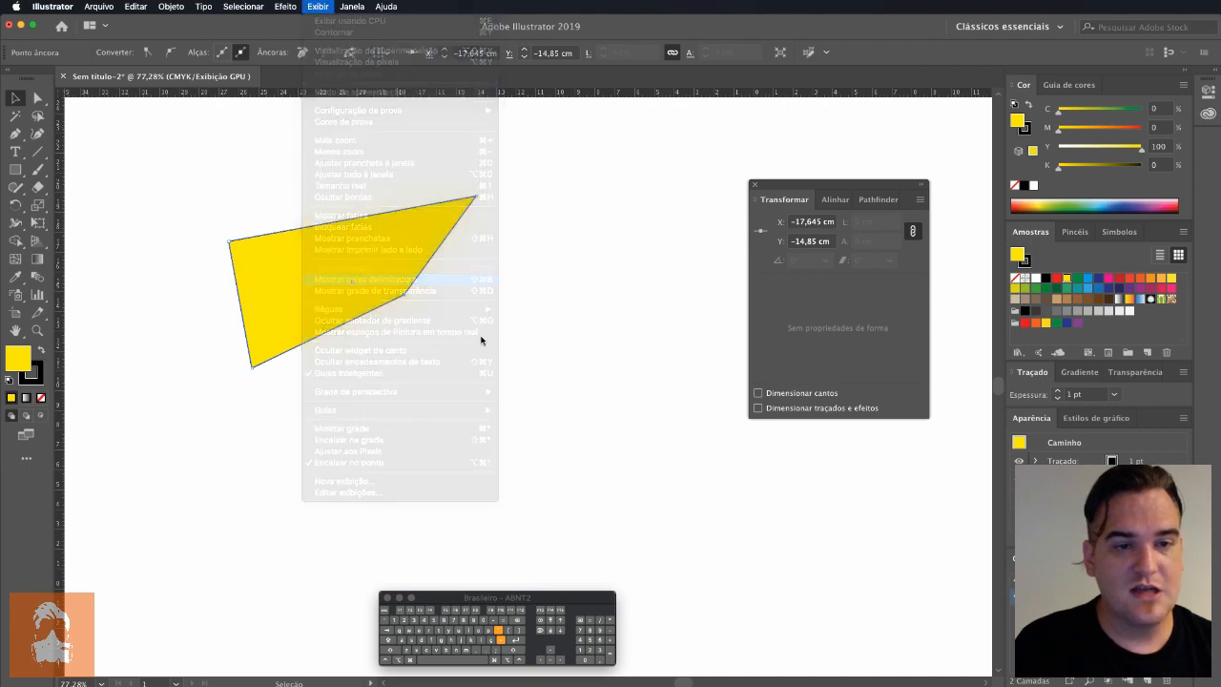
# Step: Shift the lower-right anchor point outward to about X -15.78 cm, Y -14.08 cm, and move the whole shape slightly upward
pyautogui.click(38, 98)
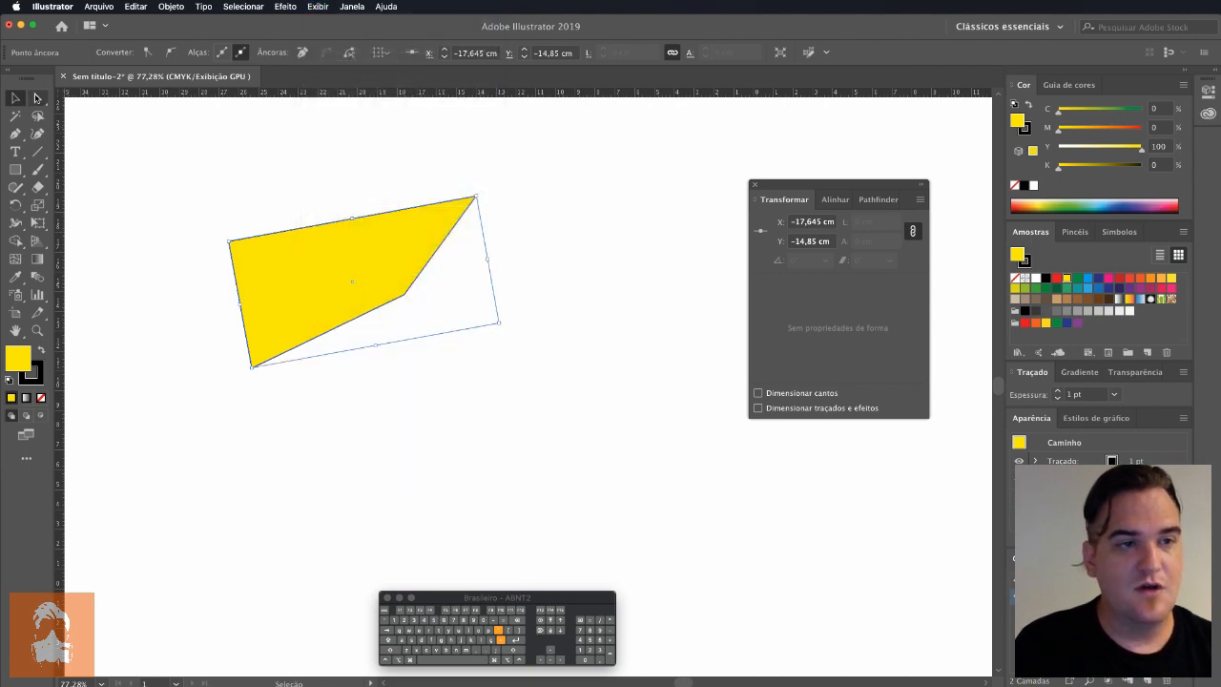
pyautogui.moveTo(406, 294); pyautogui.dragTo(433, 296)
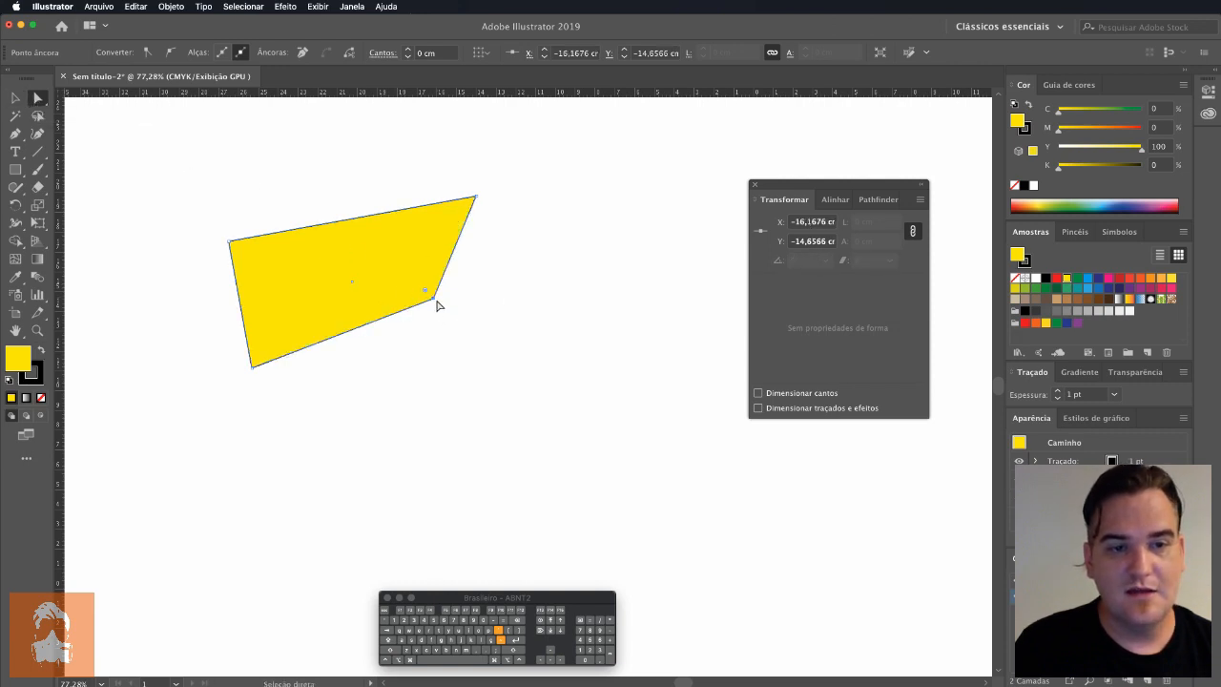
pyautogui.moveTo(433, 299); pyautogui.dragTo(440, 307)
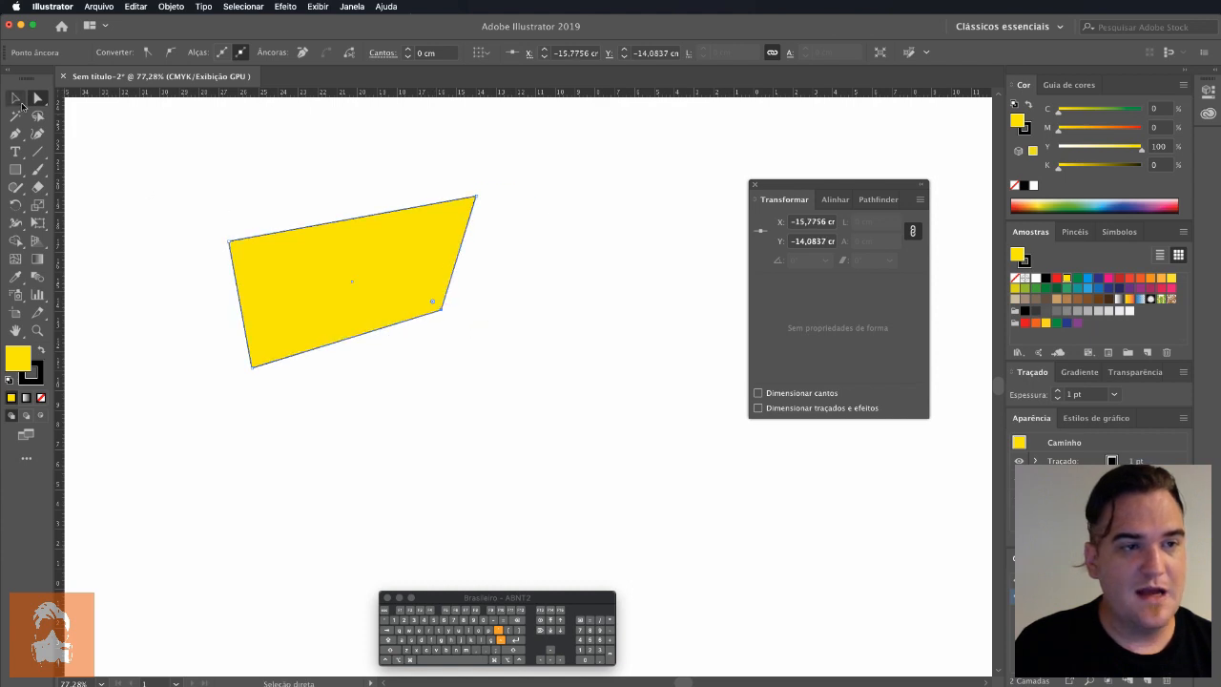
pyautogui.click(18, 101)
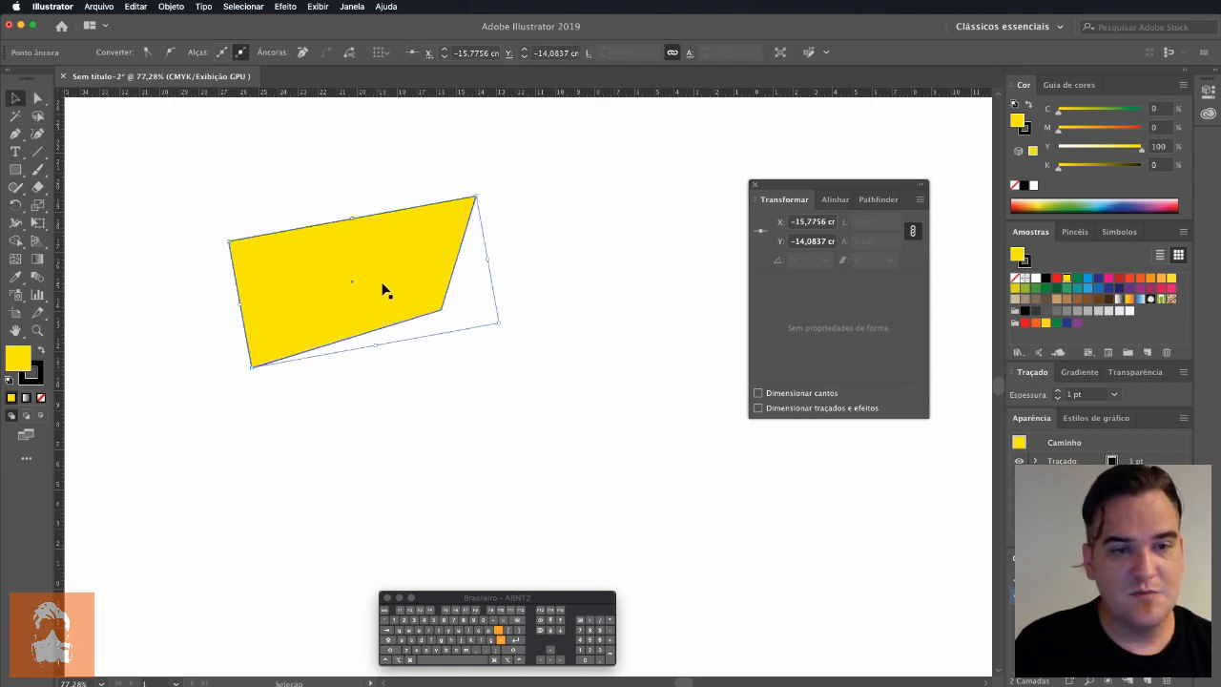
pyautogui.moveTo(378, 291); pyautogui.dragTo(390, 248)
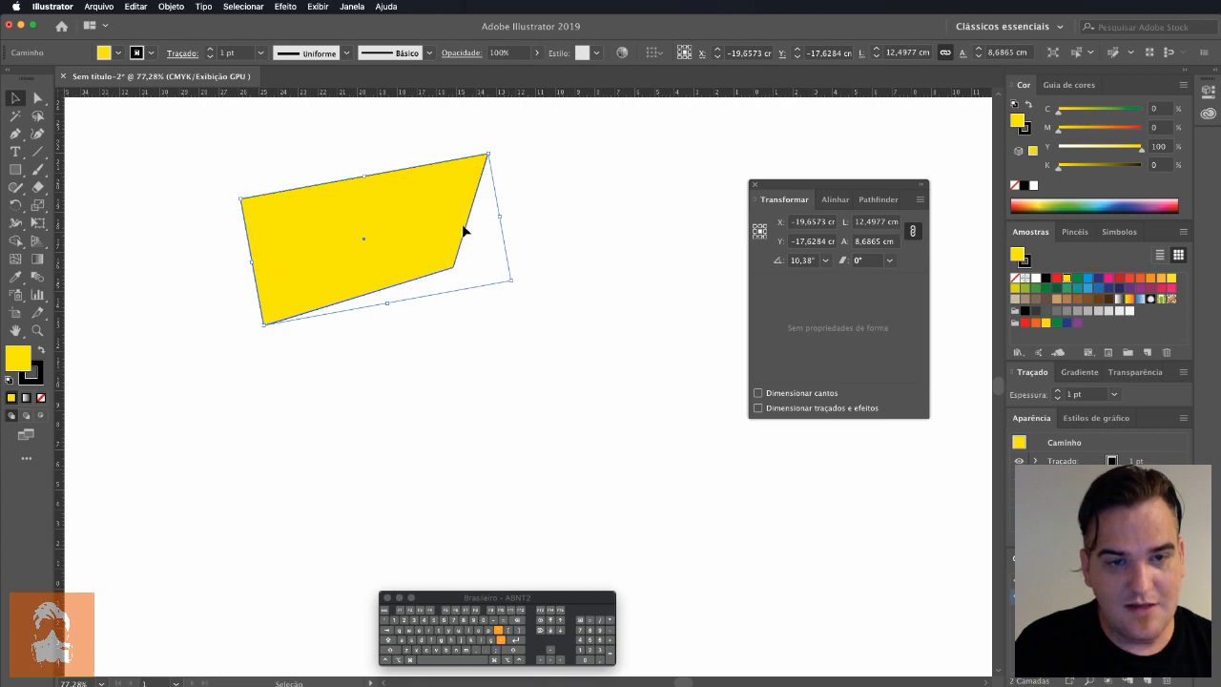
# Step: Hide the bounding box and move the shape down and right to about X -16.40 cm, Y -13.65 cm
pyautogui.click(323, 6)
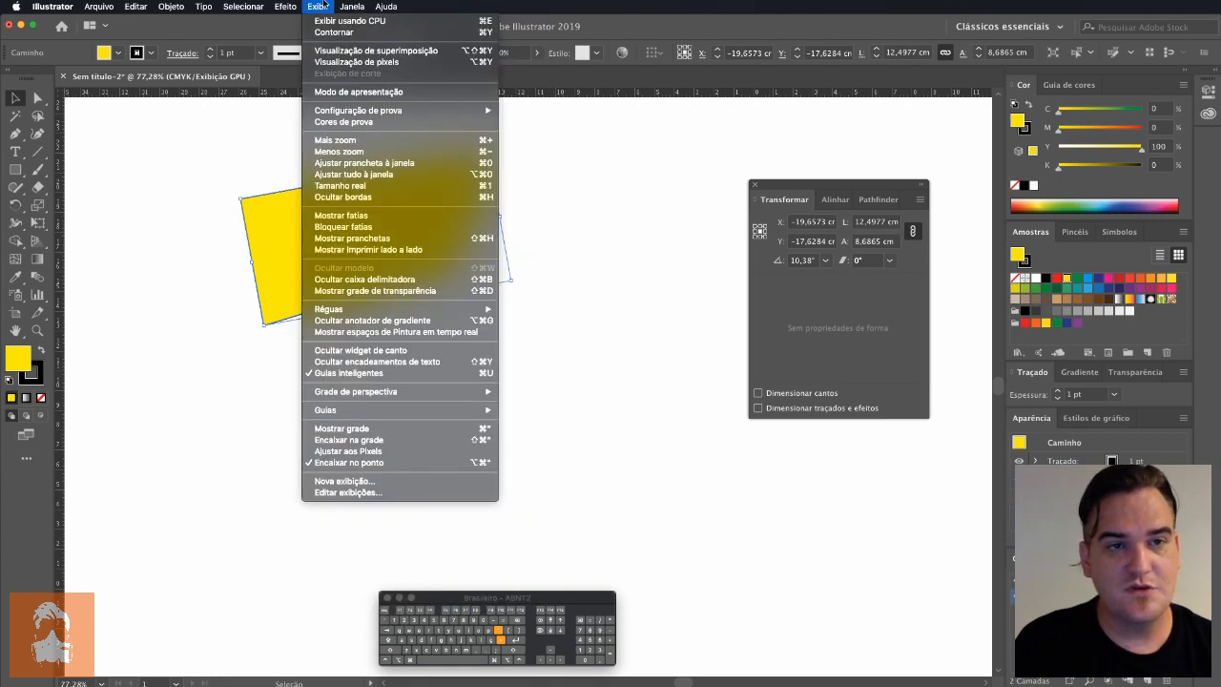
pyautogui.click(436, 277)
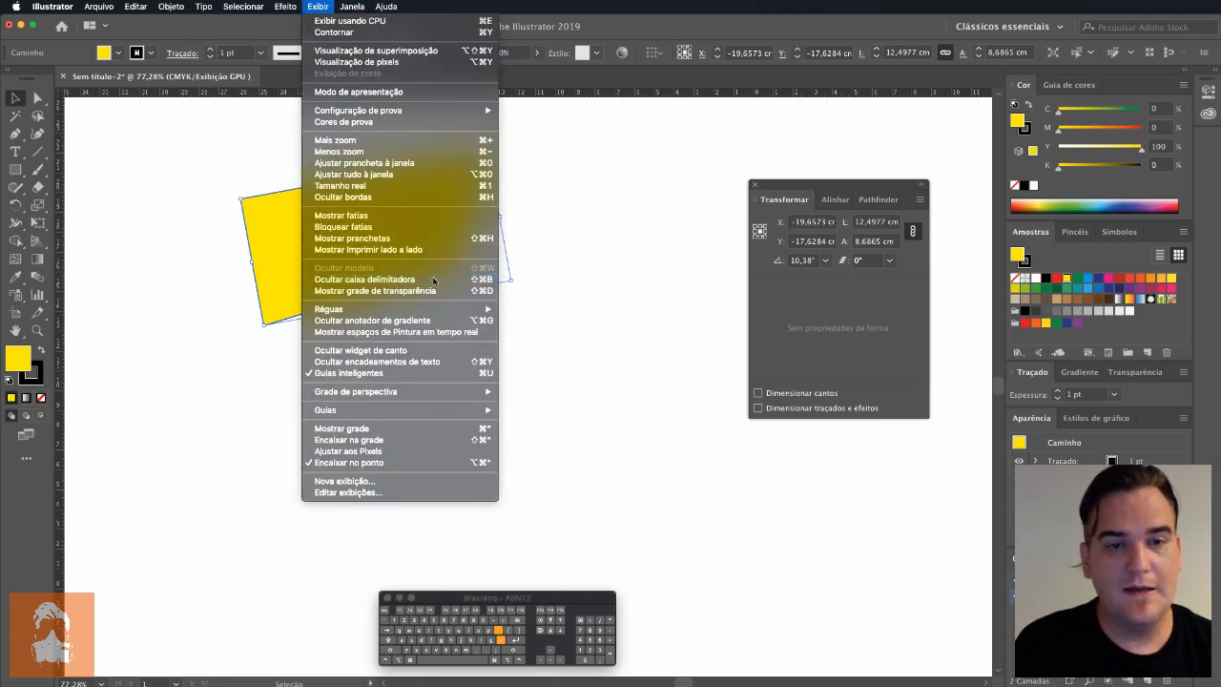
pyautogui.click(39, 222)
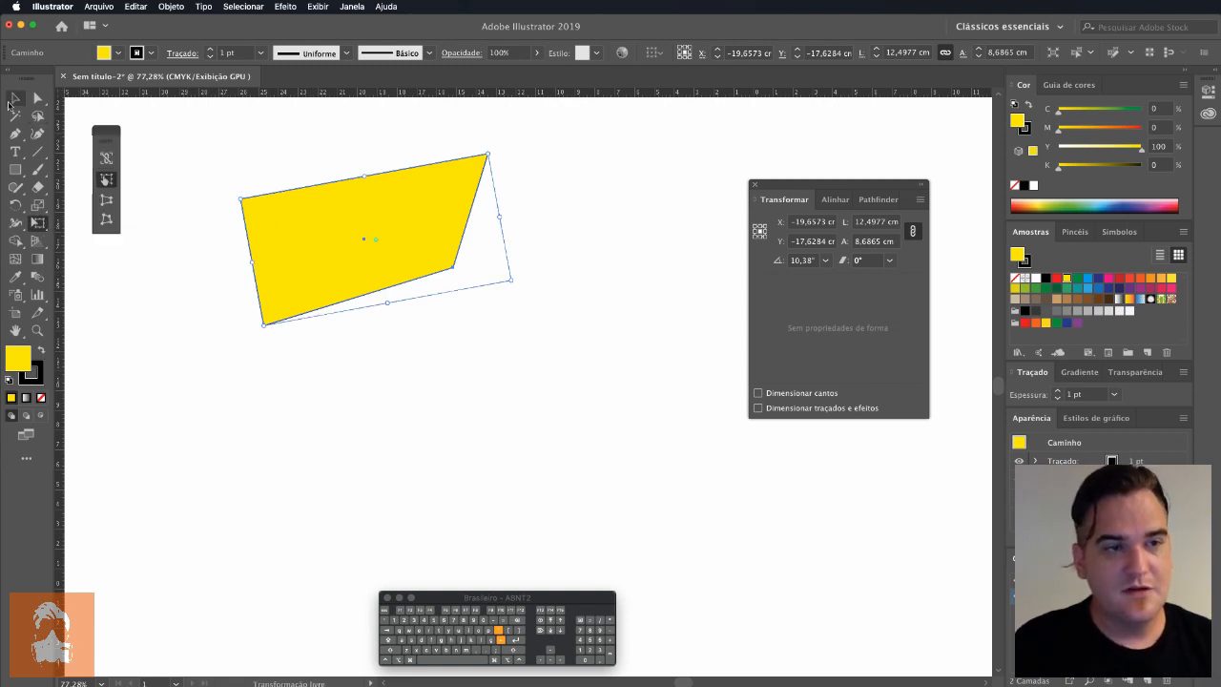
pyautogui.click(15, 98)
pyautogui.moveTo(377, 267); pyautogui.dragTo(406, 315)
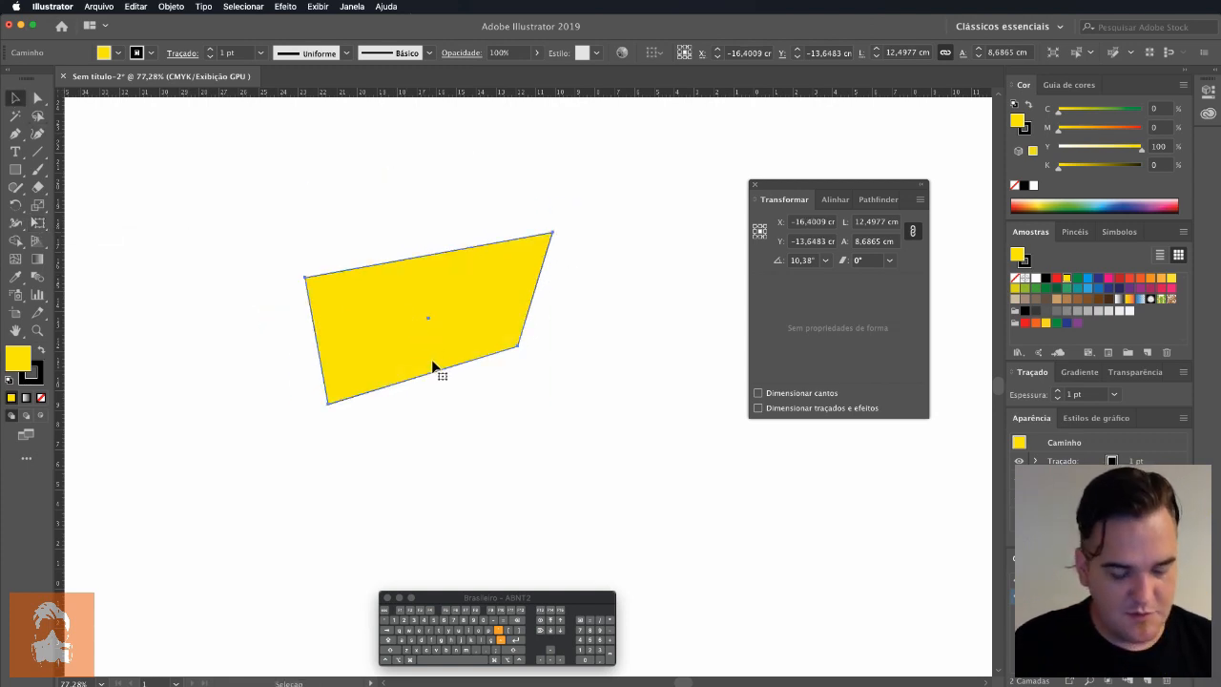
# Step: Scale the shape with Free Transform to about 16.04 × 11.15 cm and move it to about X -22.56 cm, Y -14.85 cm
pyautogui.press('e')
pyautogui.moveTo(575, 363); pyautogui.dragTo(651, 382)
pyautogui.press('v')
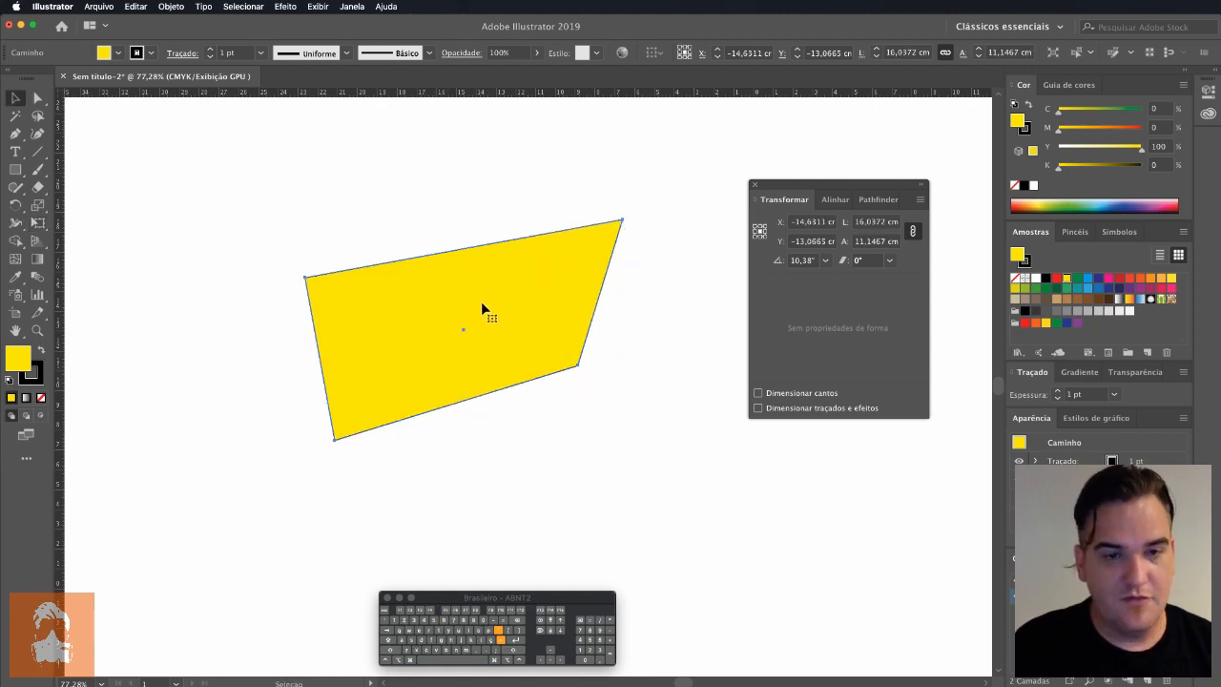
pyautogui.moveTo(484, 308); pyautogui.dragTo(365, 295)
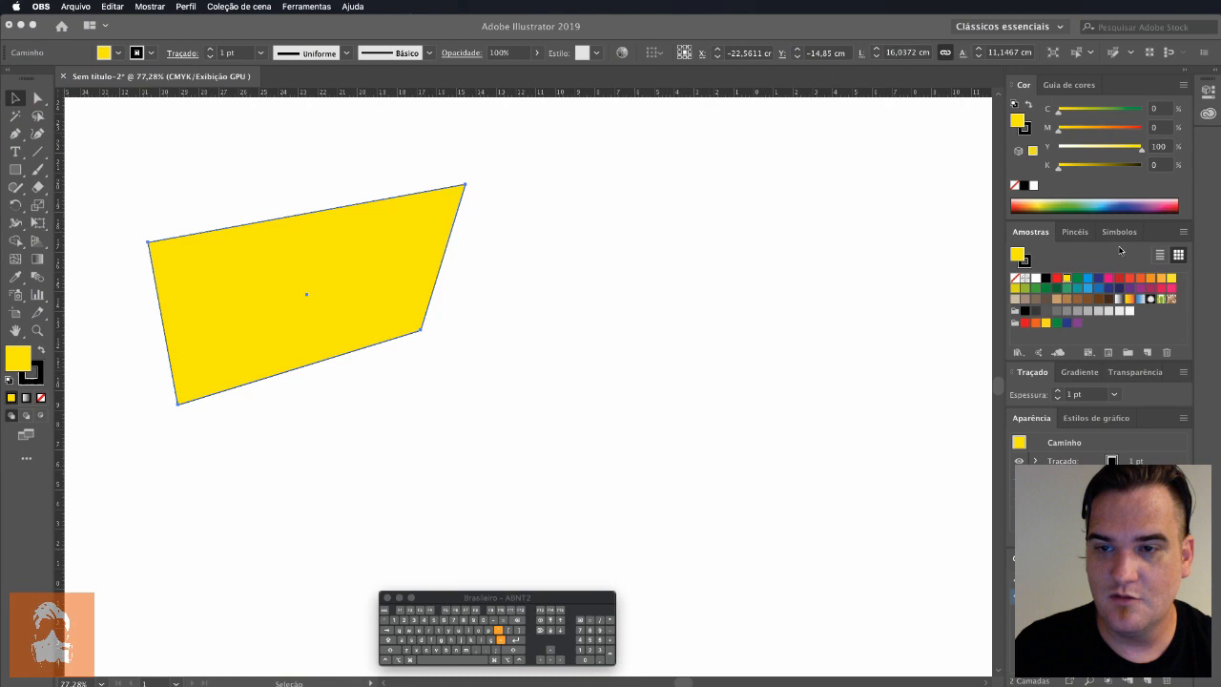
# Step: Display the available symbols in place of the swatches, and switch to OBS
pyautogui.click(1120, 250)
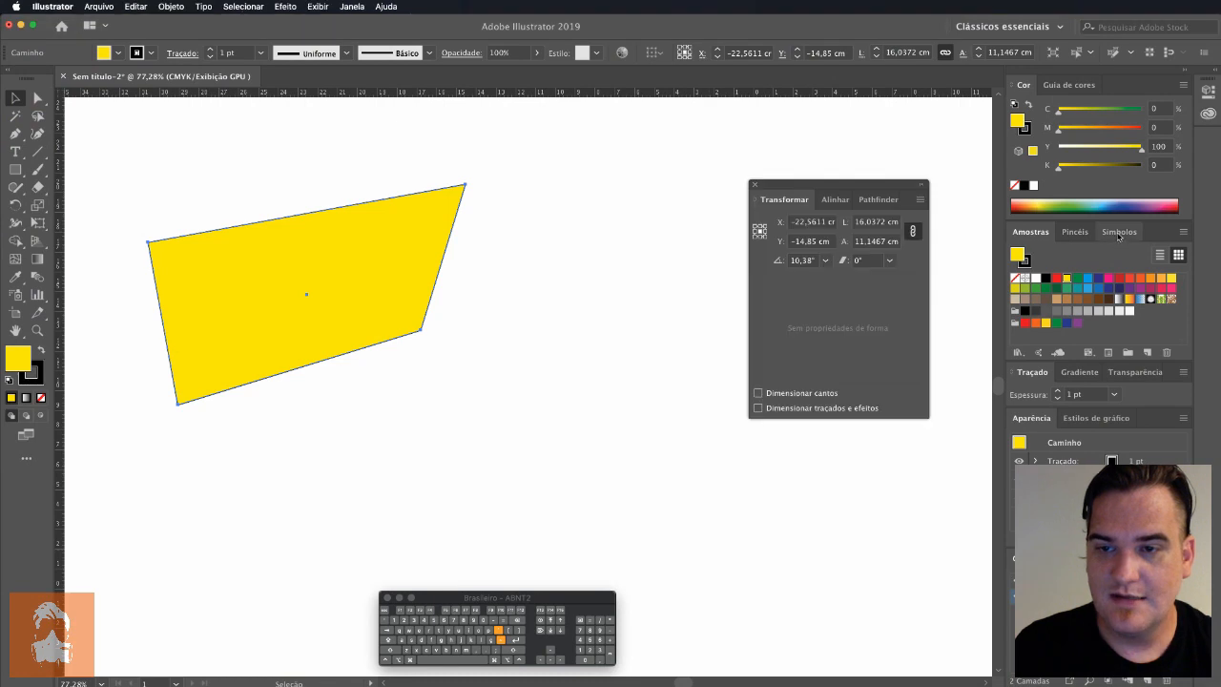
pyautogui.click(1118, 232)
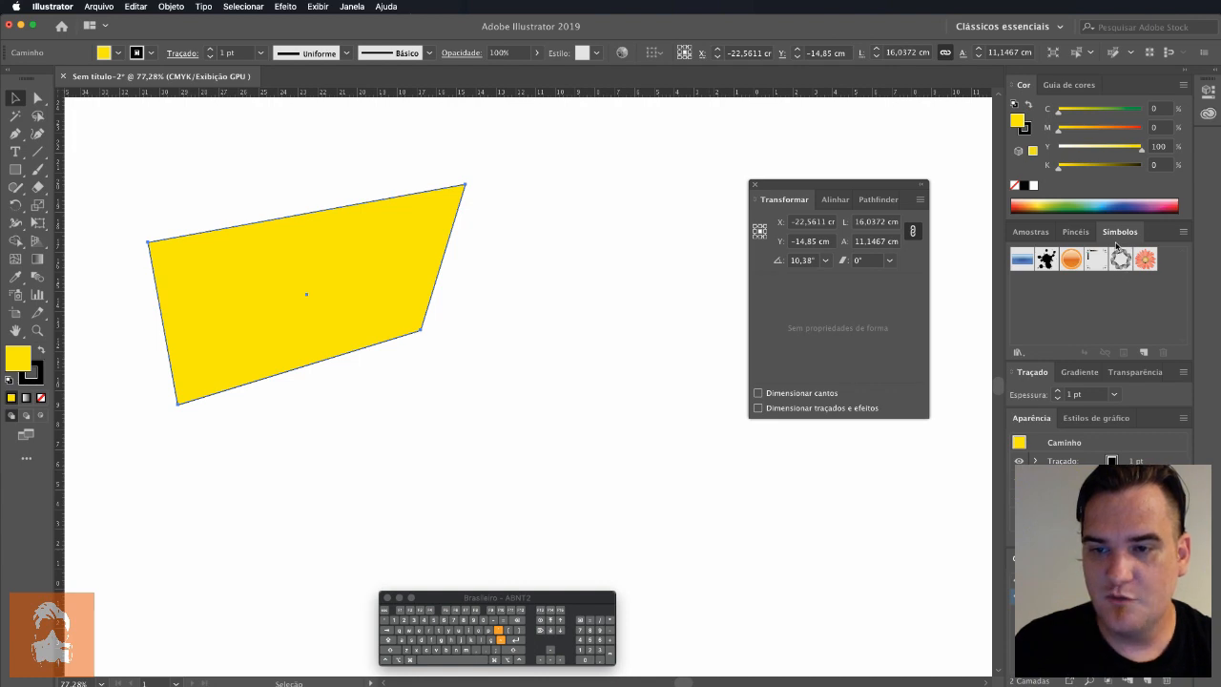
pyautogui.press('super+Tab')
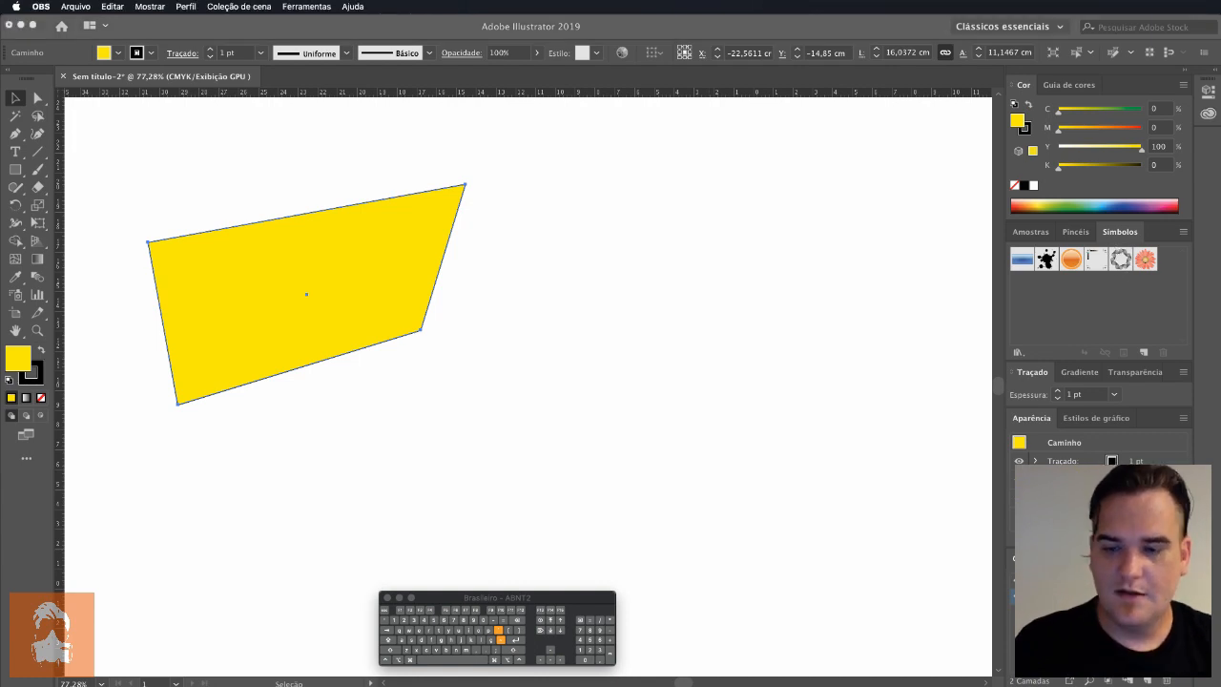